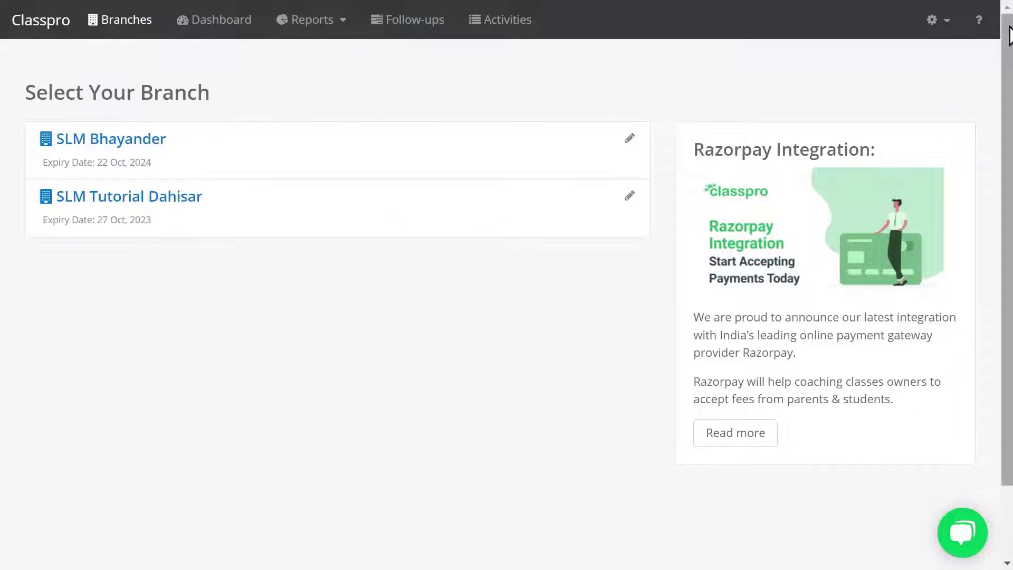
Show the Organization Academic Year page listing 2023-2024, 2021-2022 (current) and 2022-2023
click(933, 26)
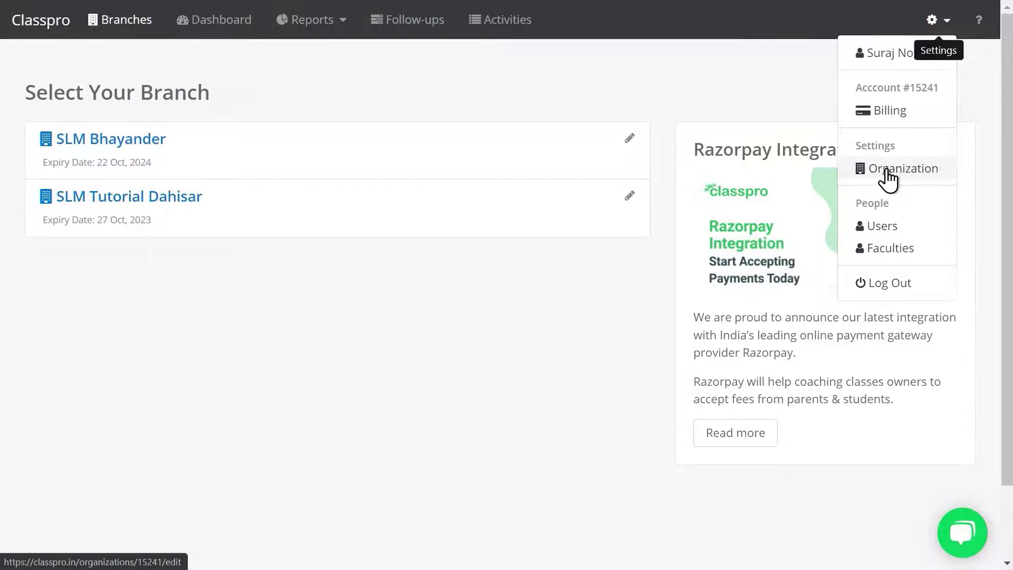
click(888, 178)
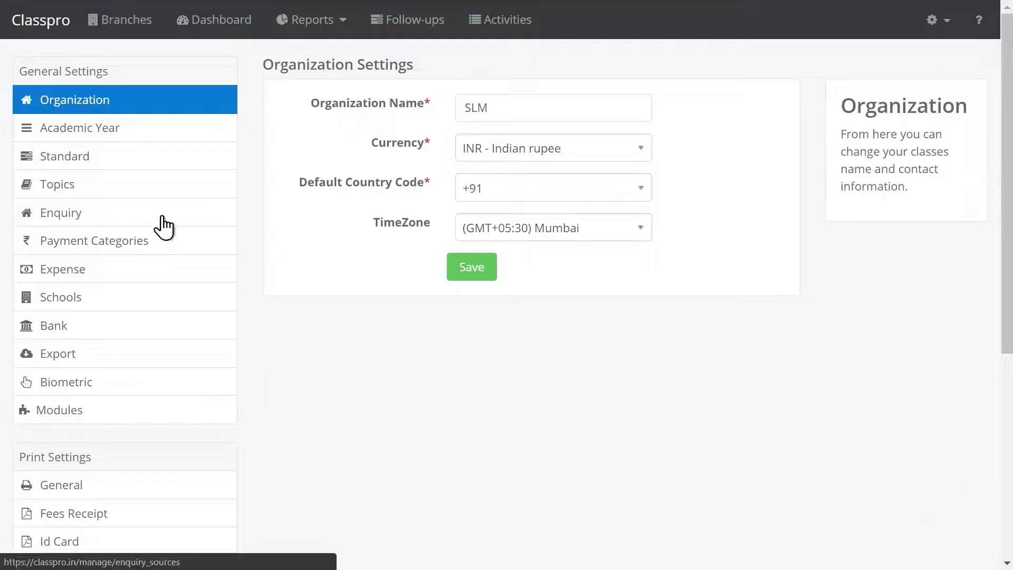
click(74, 139)
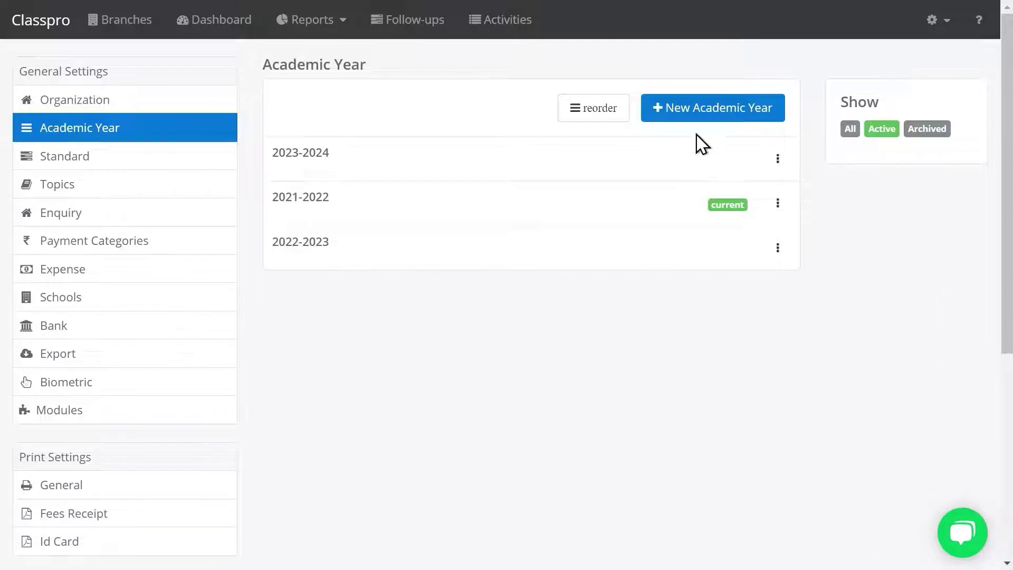
Add a new academic year named 2019-2020 and save it
click(724, 119)
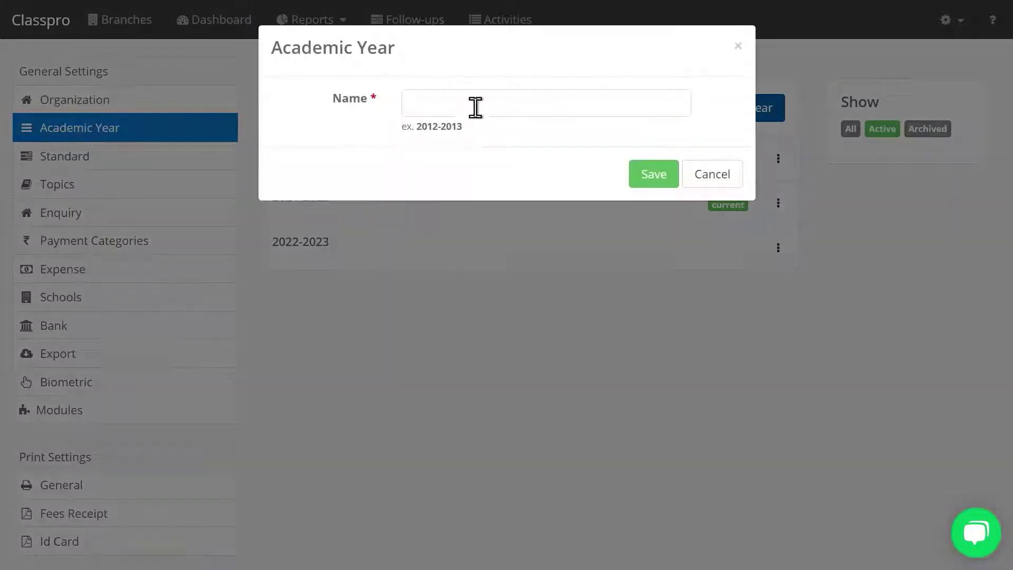
click(472, 100)
text(20)
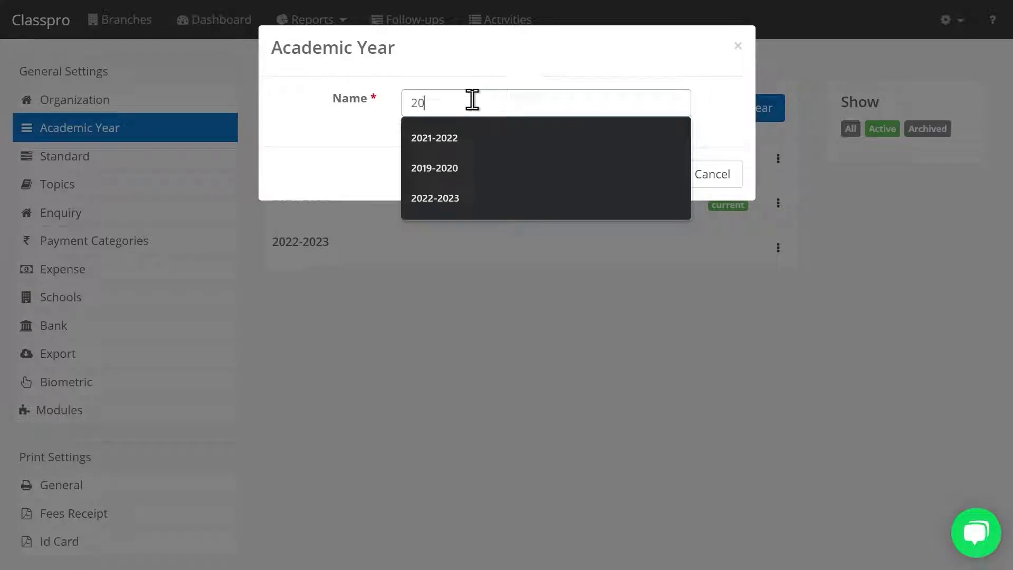
text(19-2020)
click(674, 178)
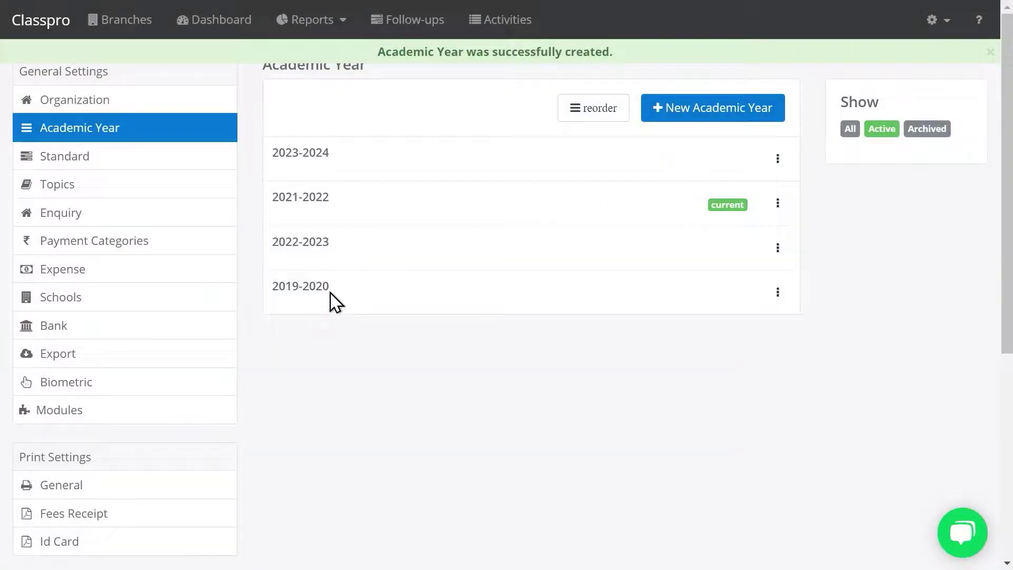
Cancel marking 2019-2020 as current, keeping 2021-2022 as the current year
drag(333, 301, 256, 287)
click(455, 328)
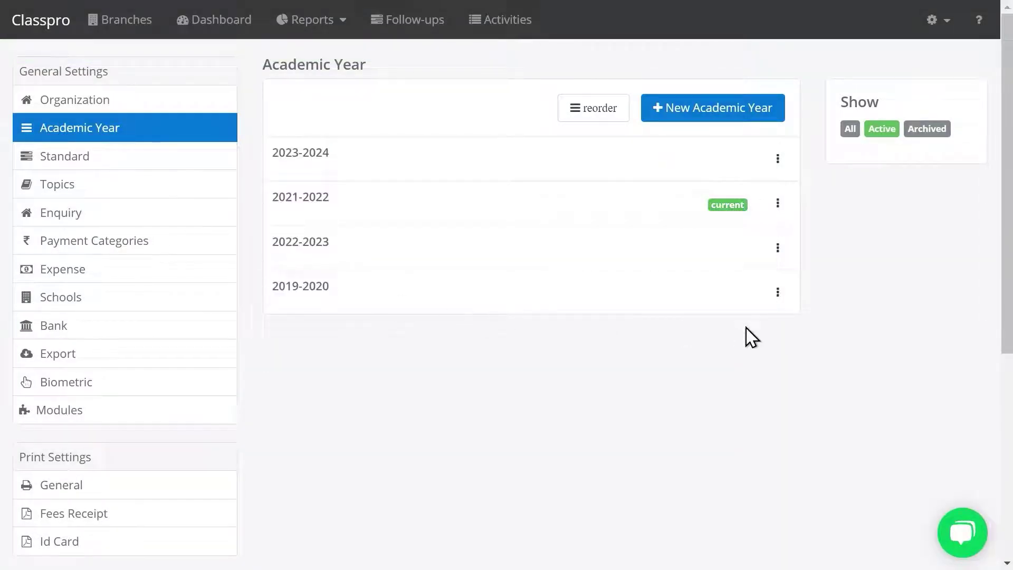
click(779, 292)
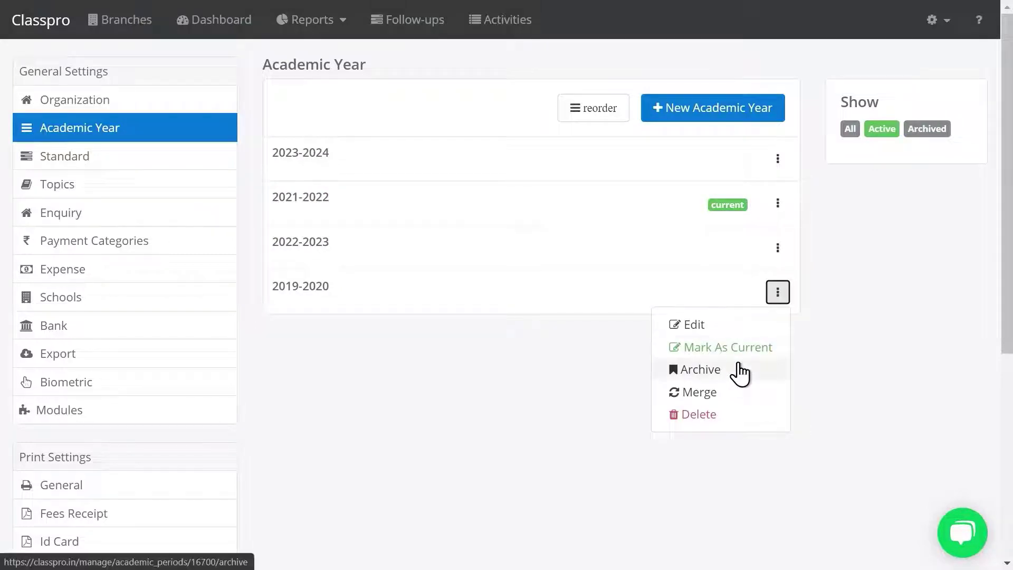
click(741, 347)
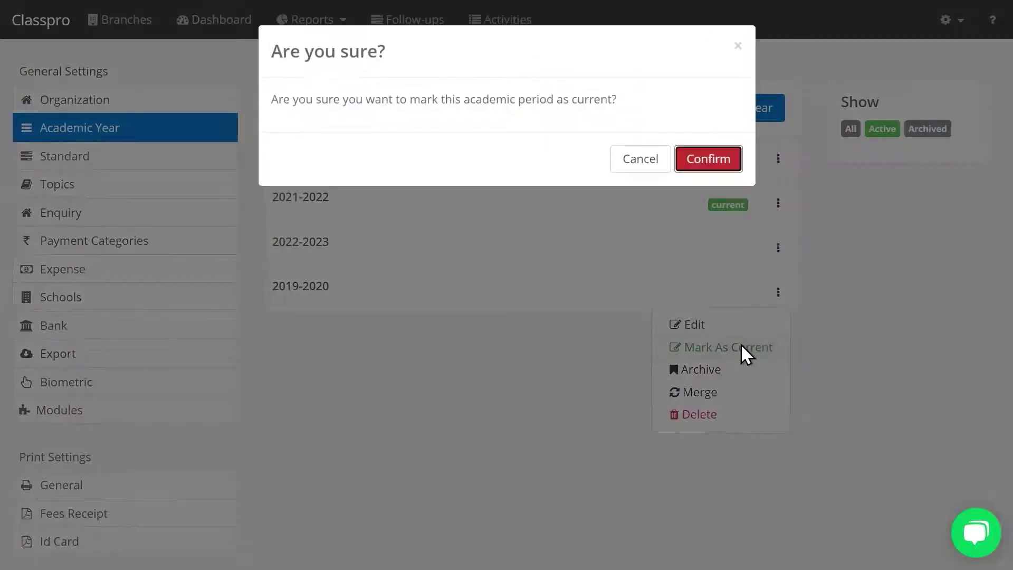
click(646, 167)
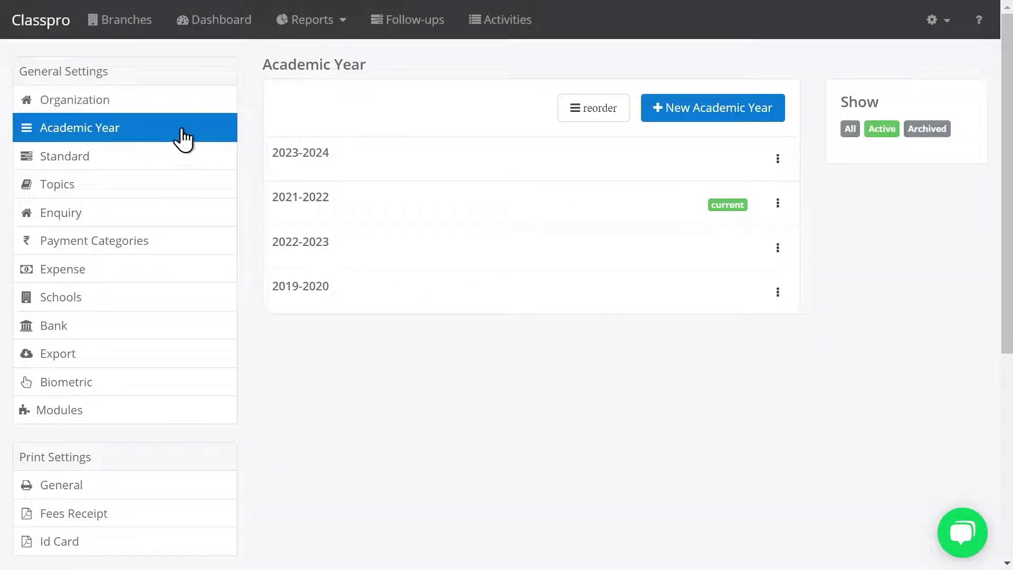
In Standard settings, begin a new standard named 10th Std
click(72, 163)
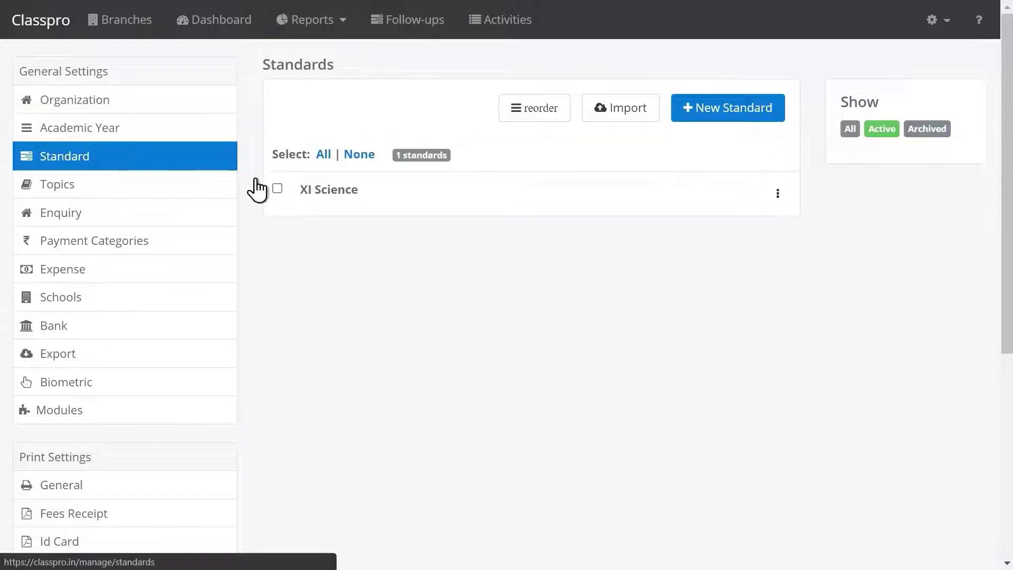
click(721, 116)
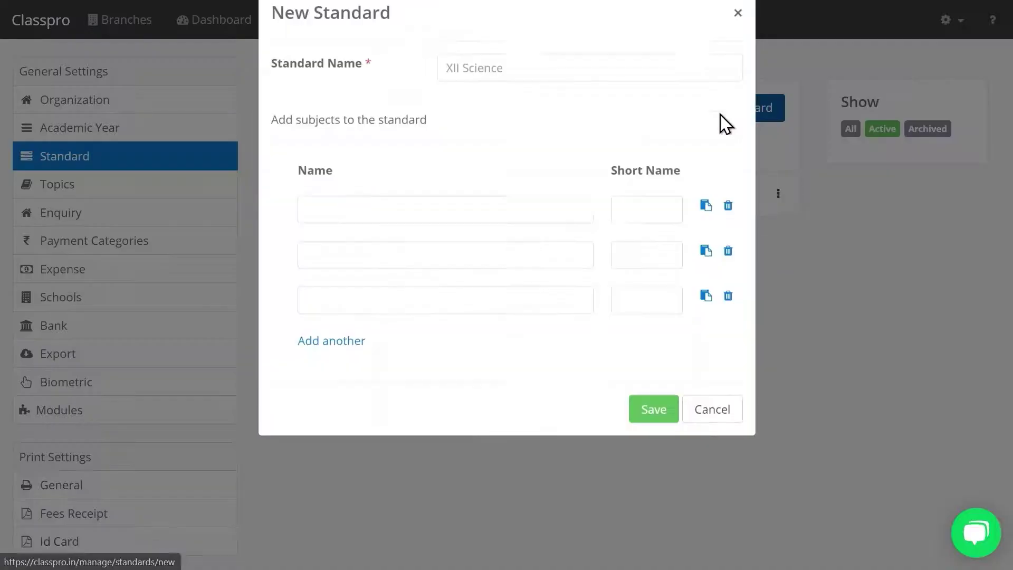
click(508, 103)
text(10th C)
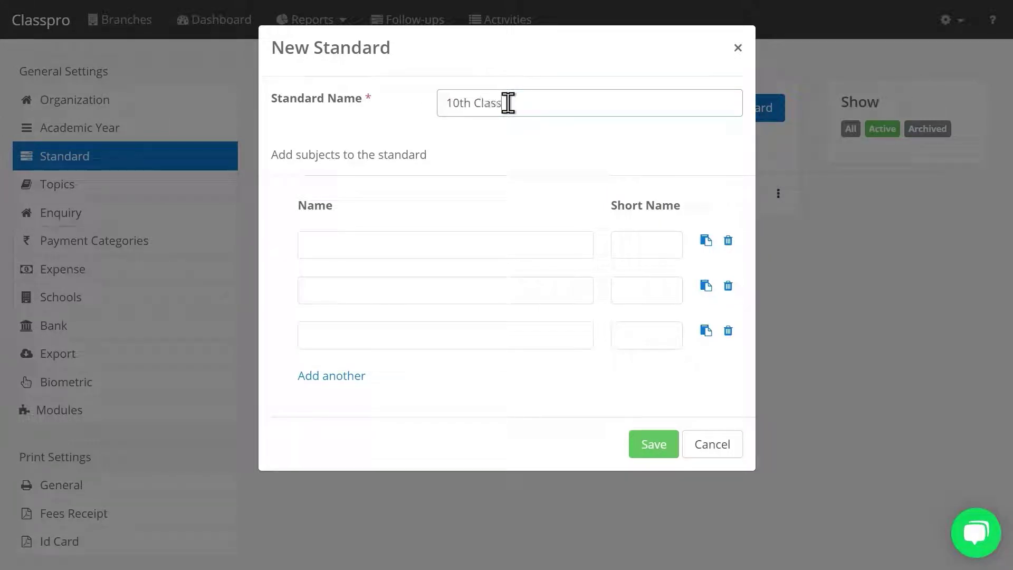
key(BackSpace)
Give the standard subjects English, Maths and Science, add two extra rows, and save
click(470, 249)
text(English)
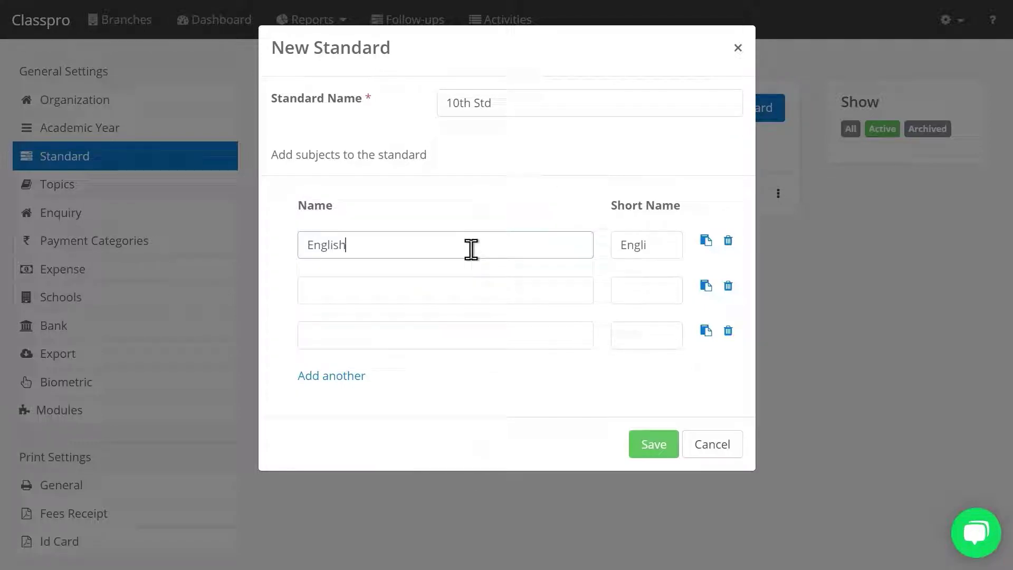
click(425, 288)
text(Maths)
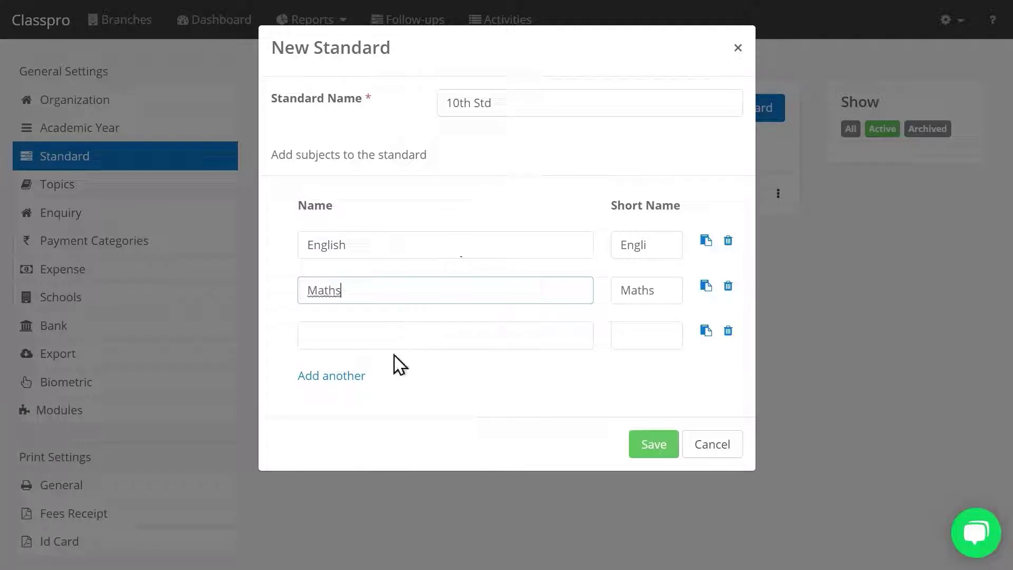
click(394, 346)
text(Science)
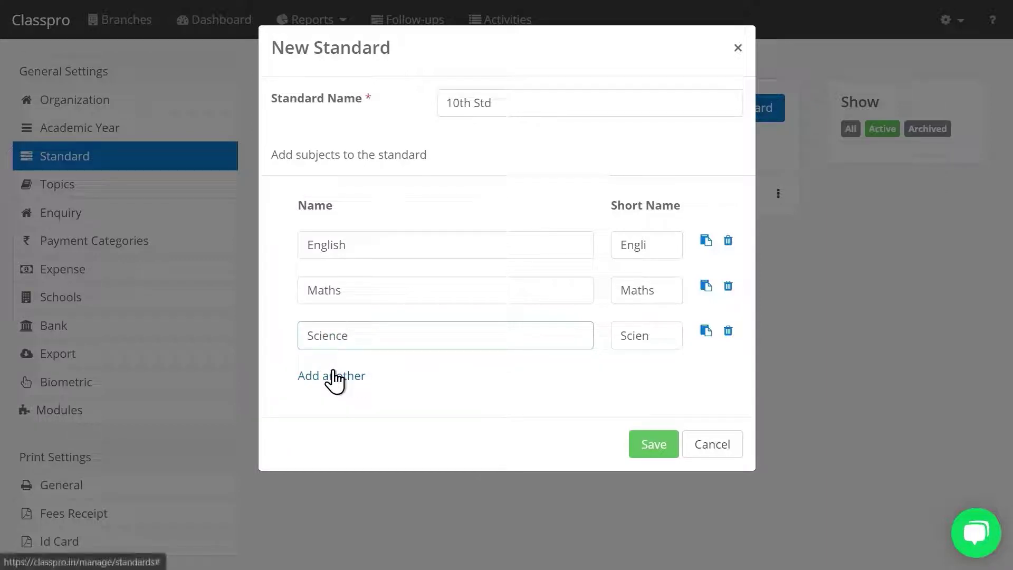
click(331, 376)
click(330, 422)
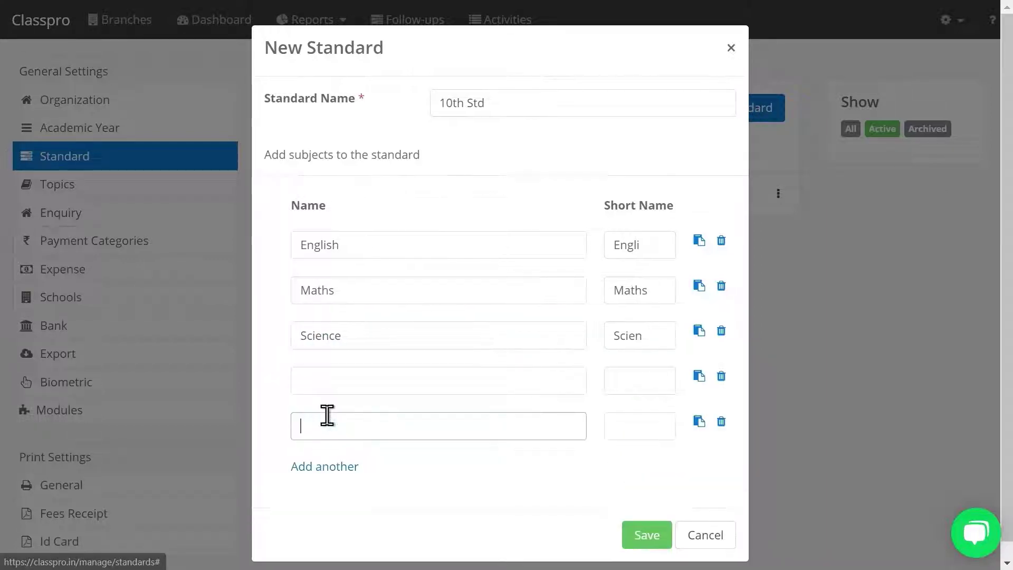
click(642, 537)
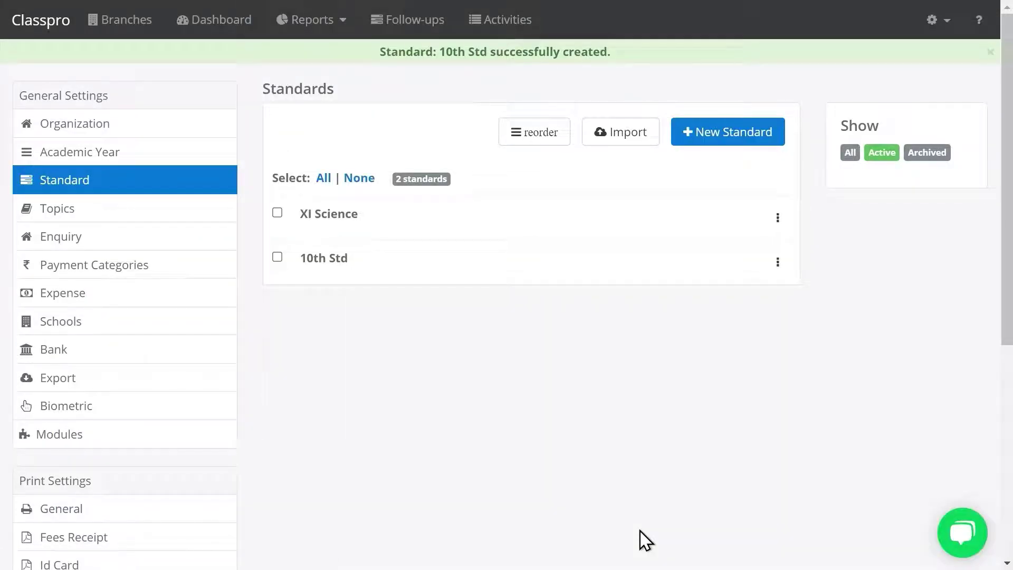
click(46, 34)
In the SLM Tutorial Dahisar branch, start a new course named 10th Std
click(83, 176)
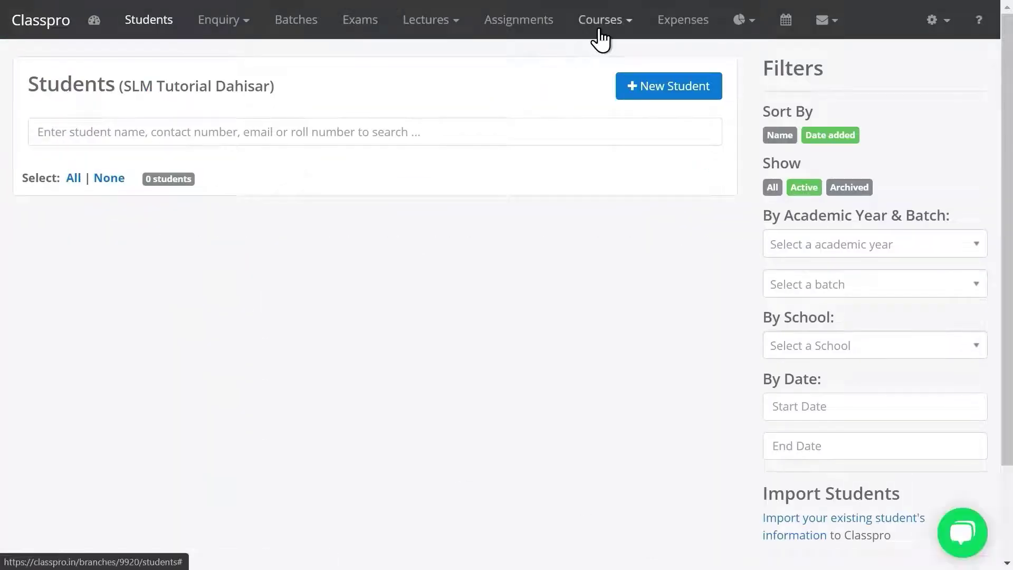
click(606, 29)
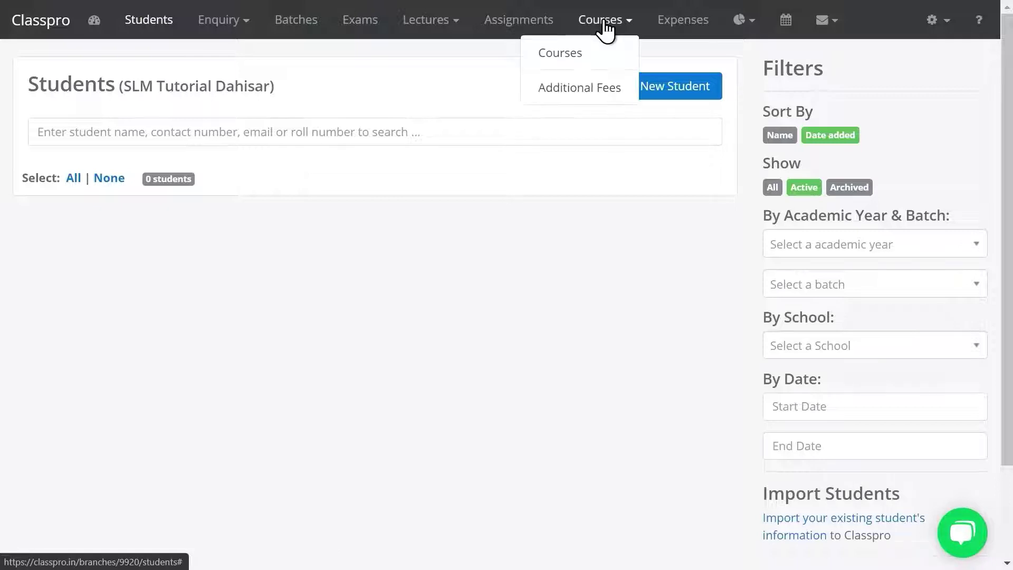
click(574, 60)
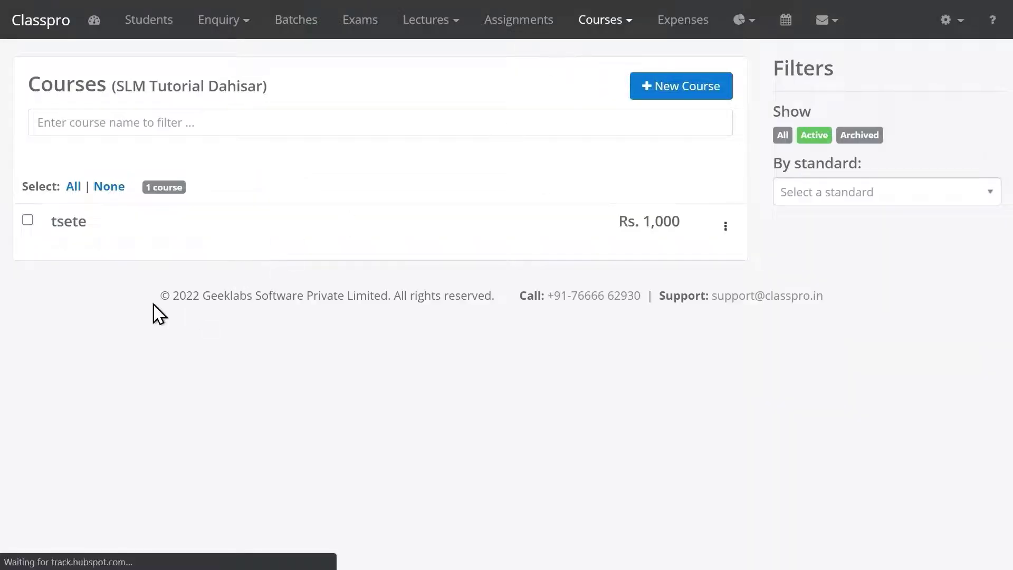
click(674, 96)
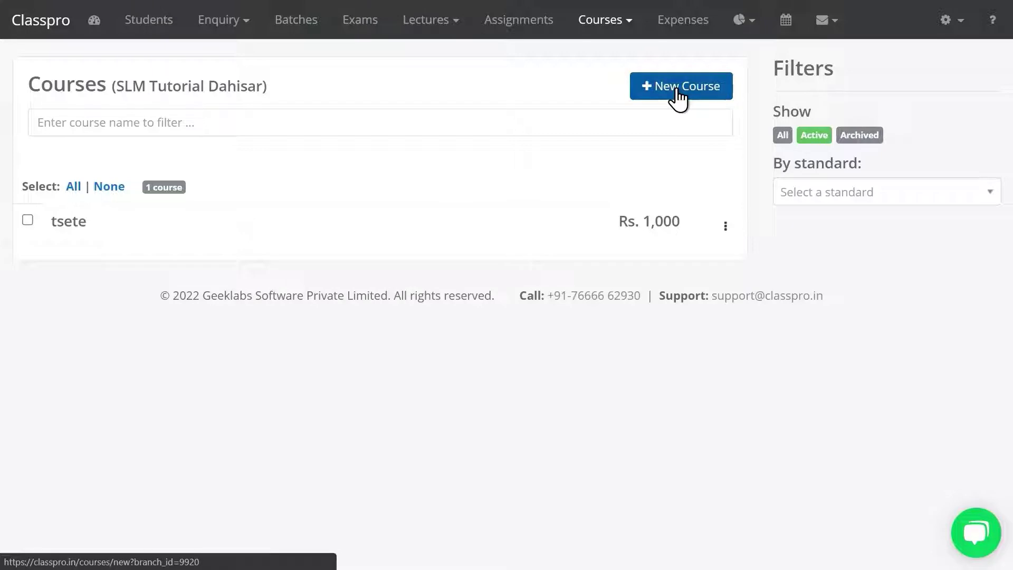
click(318, 147)
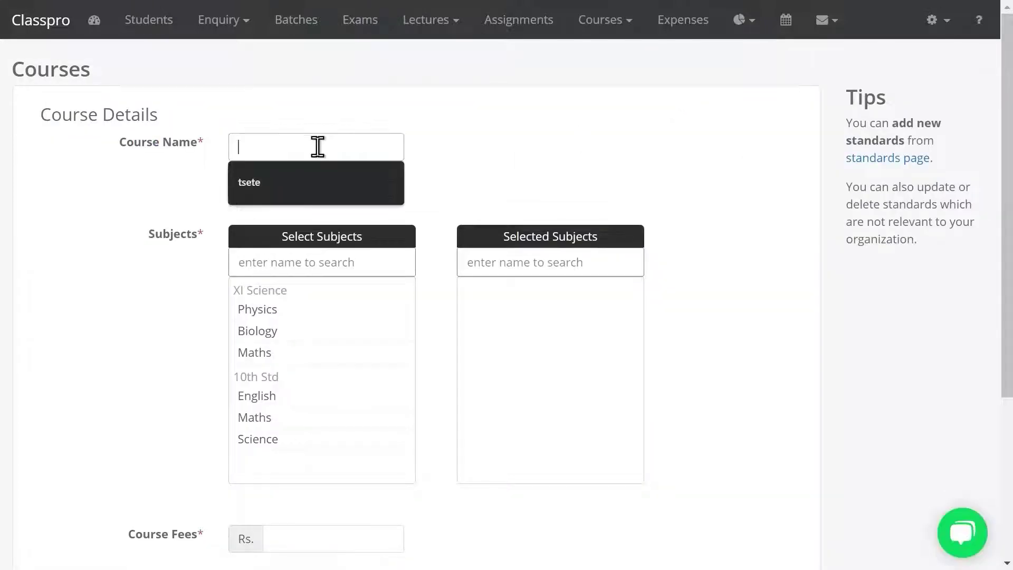
text(10th)
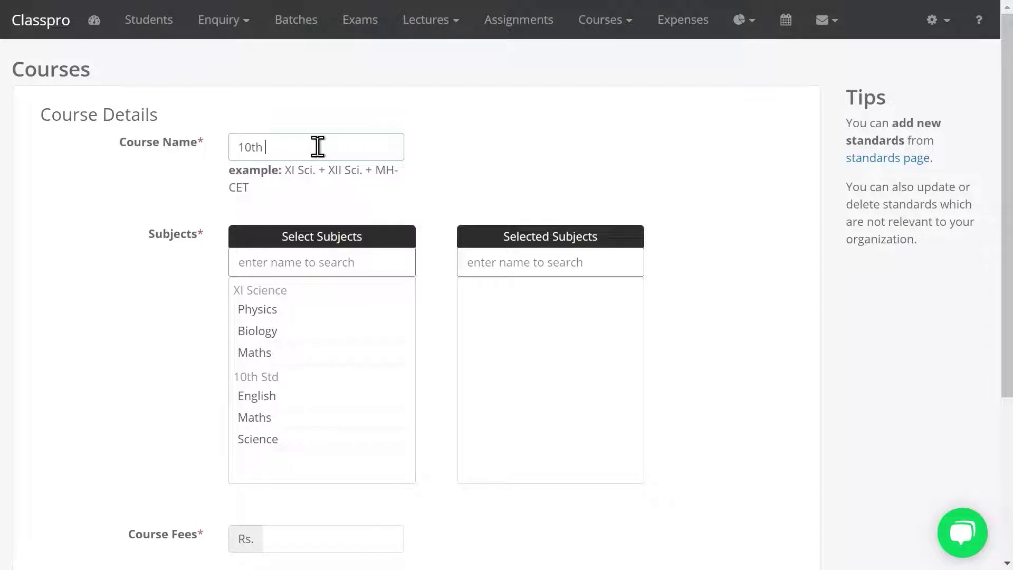
text( STtd)
Add English, Maths and Science to the course, set the fee to 15000, and save
click(285, 399)
click(285, 400)
click(285, 400)
click(285, 399)
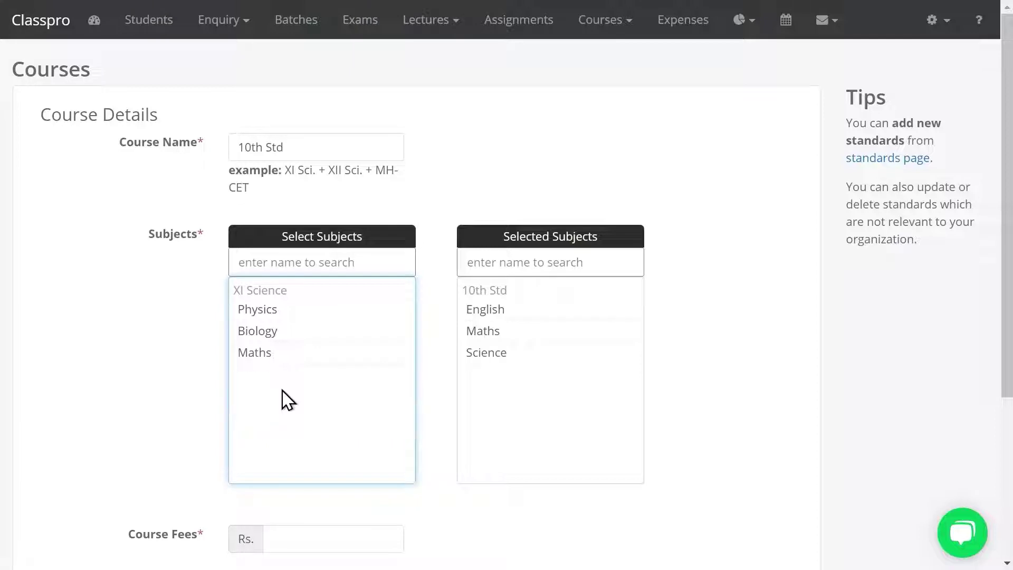
click(299, 549)
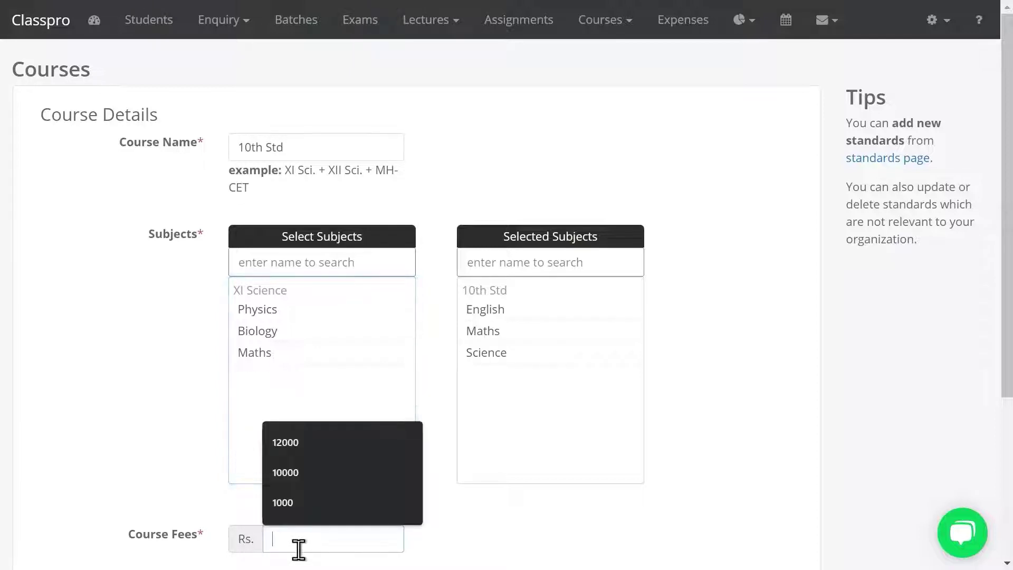
text(15)
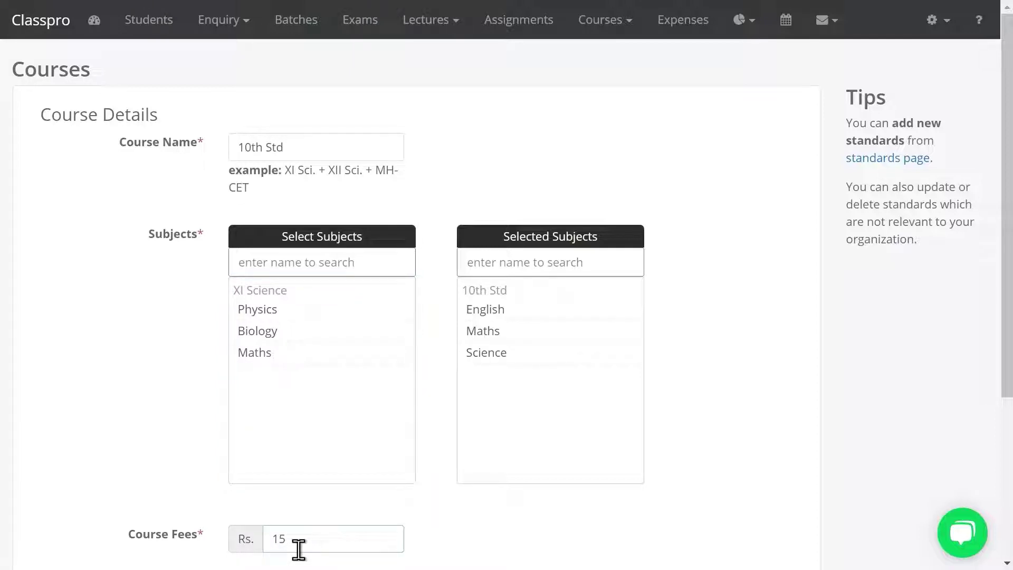
text(000)
drag(1007, 312, 1007, 432)
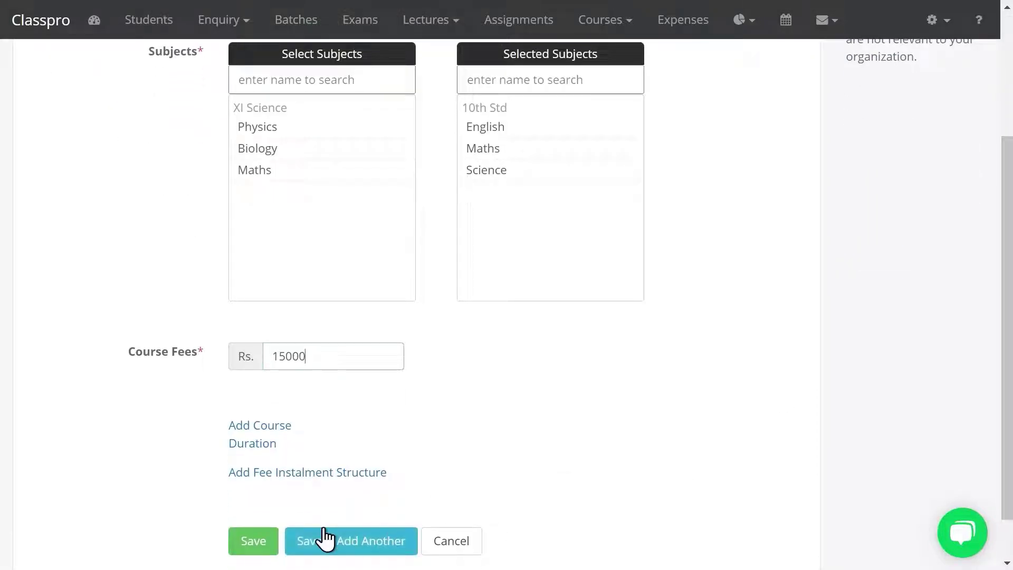
click(255, 542)
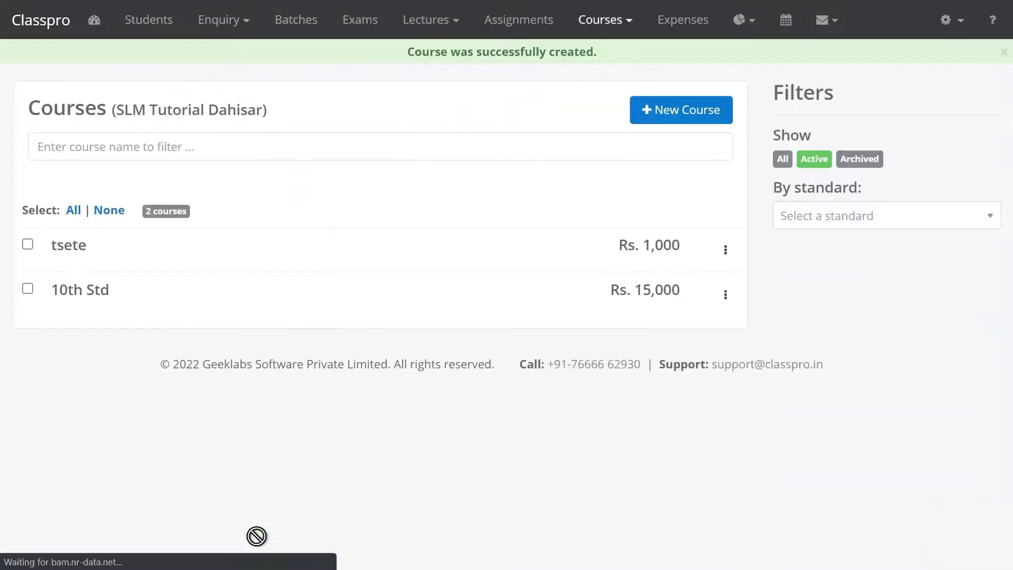
drag(60, 290, 141, 303)
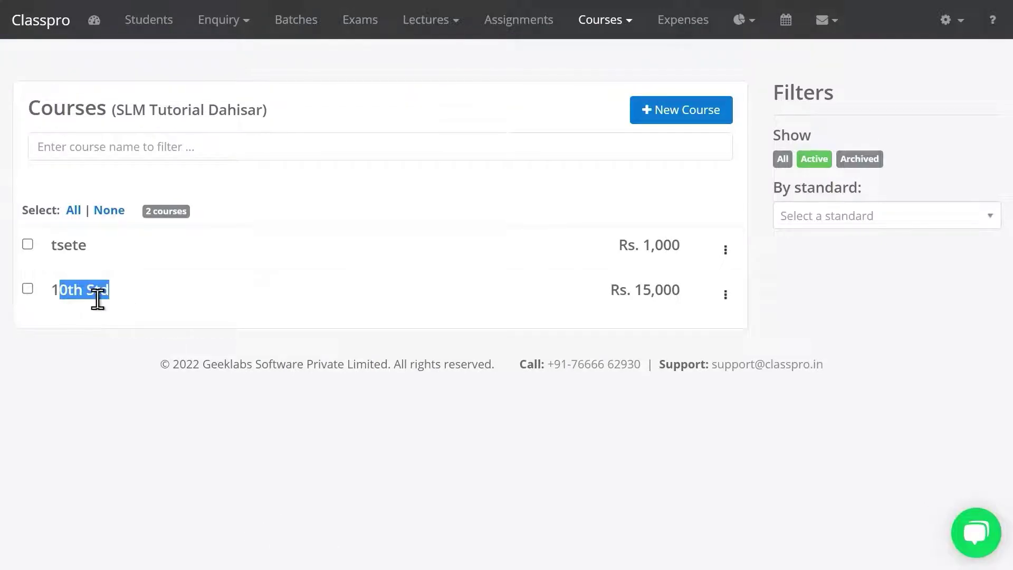
triple_click(61, 294)
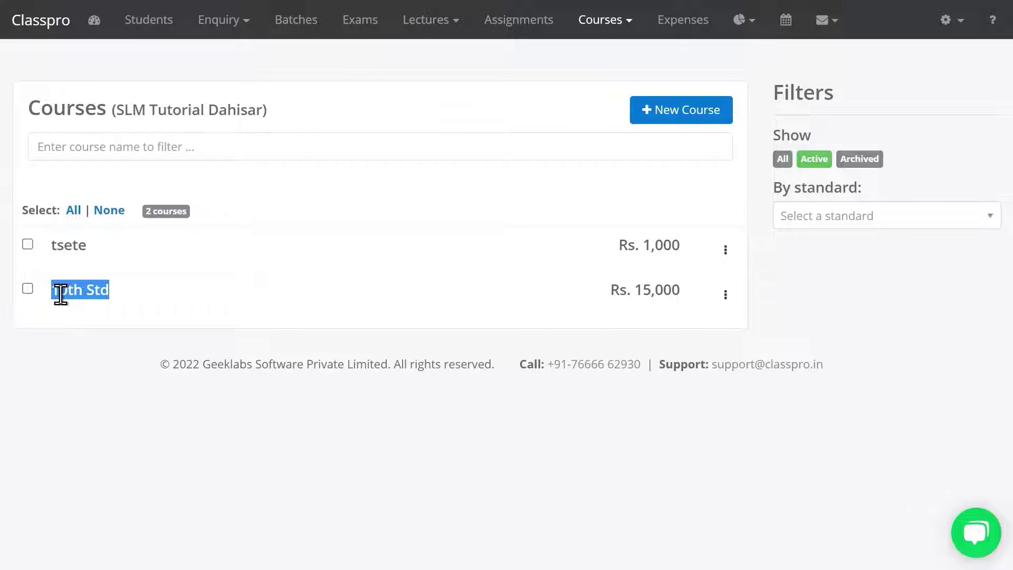
click(304, 63)
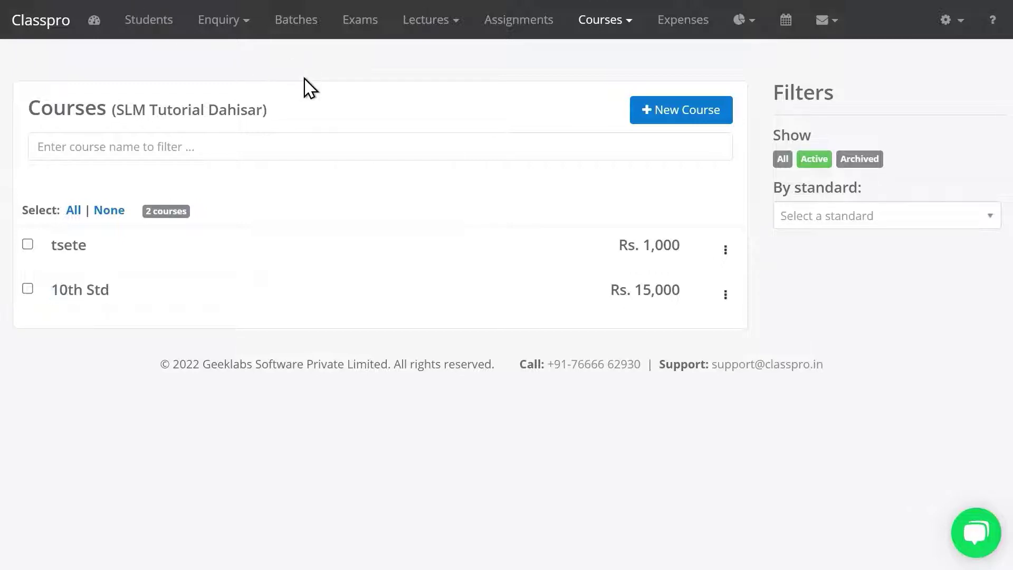
Create the batch '10th Std (2021-22)' with all 10th Std subjects selected and save it
click(292, 30)
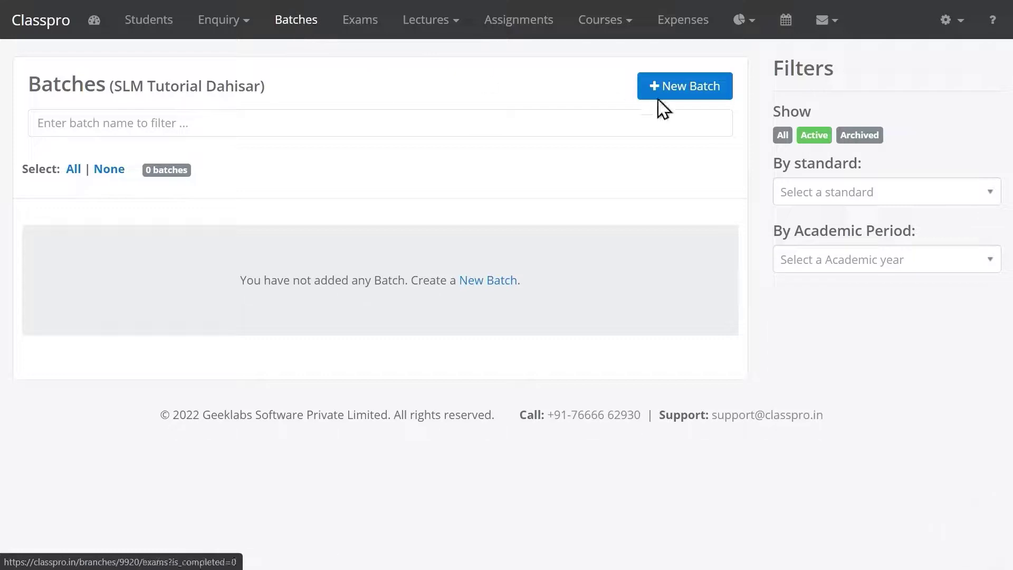
click(685, 93)
click(336, 102)
text(10th Std (2021-)
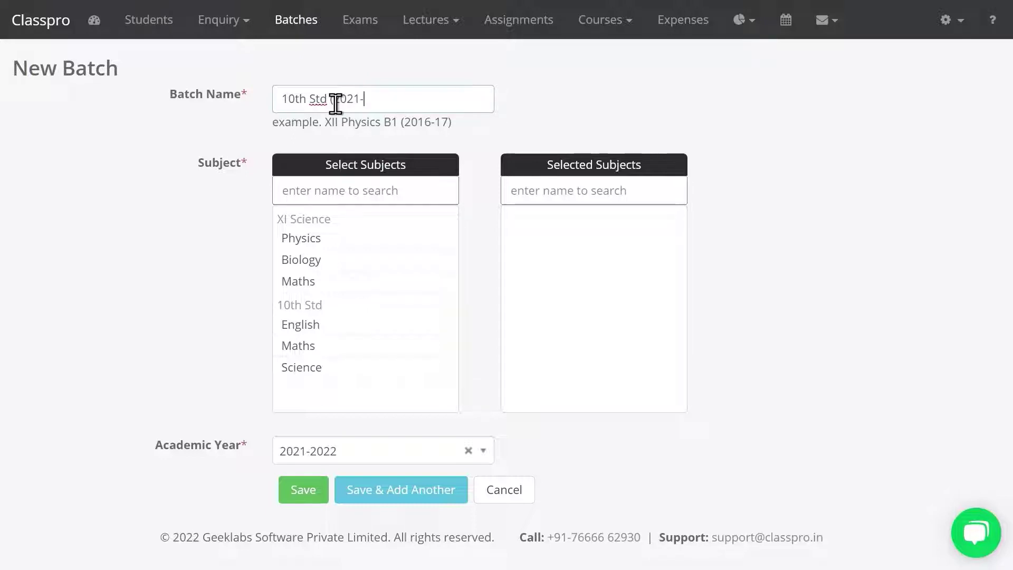
text(022))
key(BackSpace)
key(BackSpace)
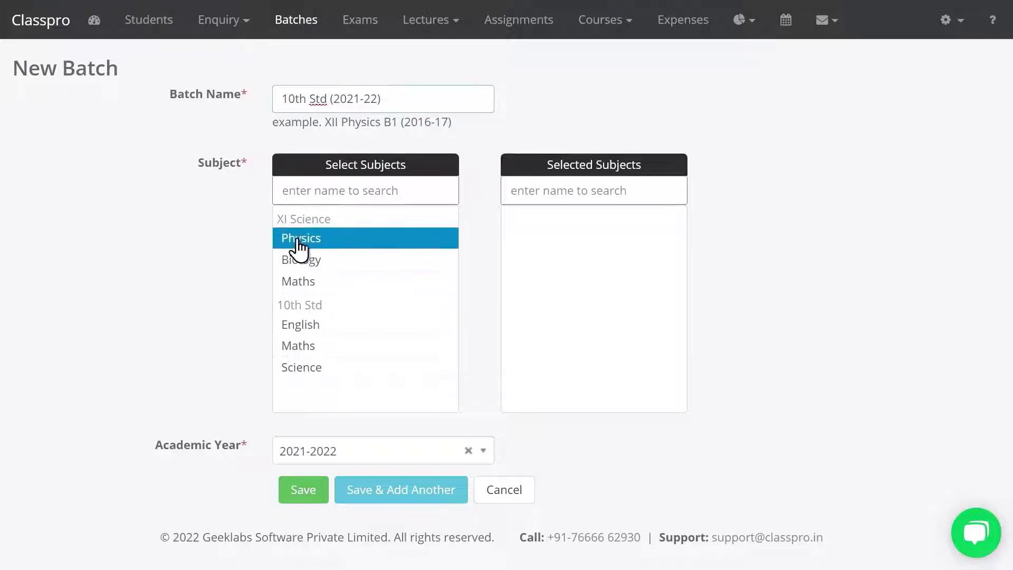
click(312, 336)
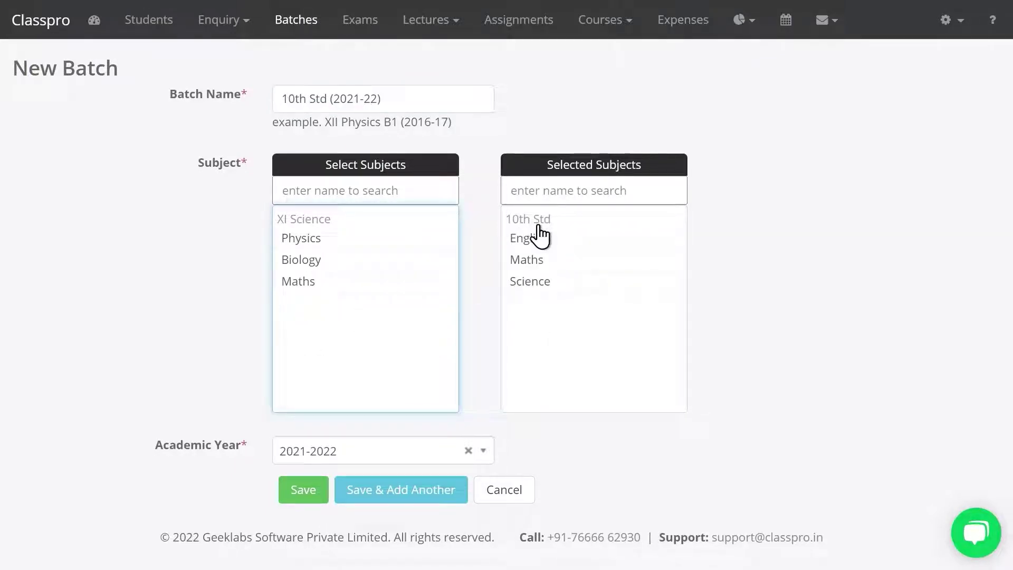
click(307, 486)
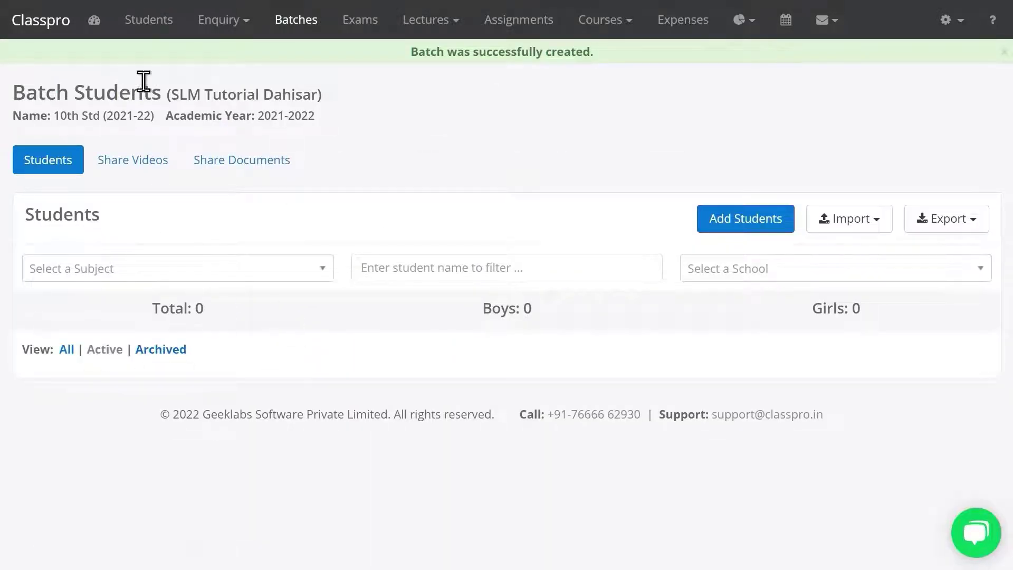
click(162, 33)
Enter the new student's first and last name and save the student details
click(661, 92)
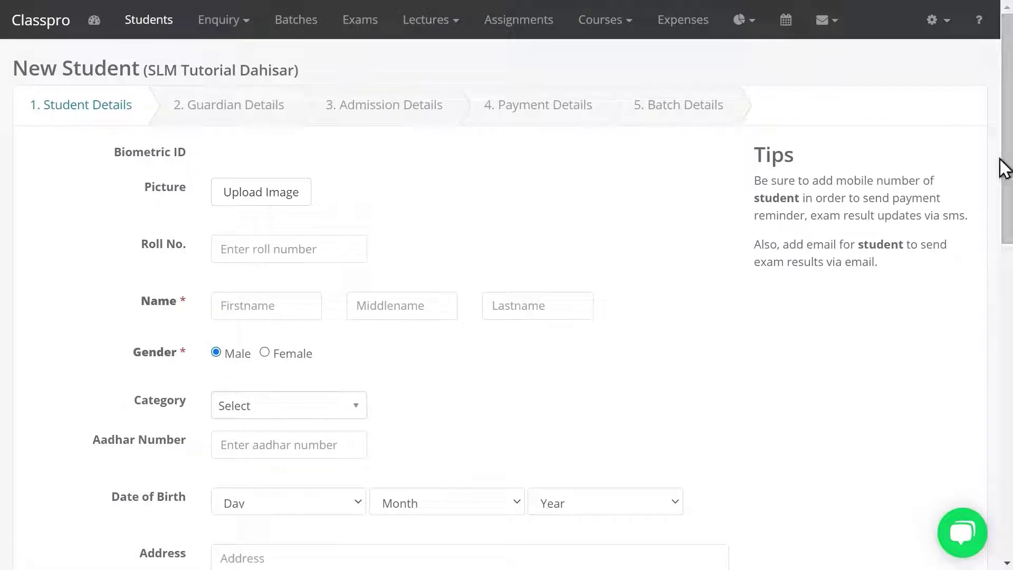
drag(1009, 168, 1009, 218)
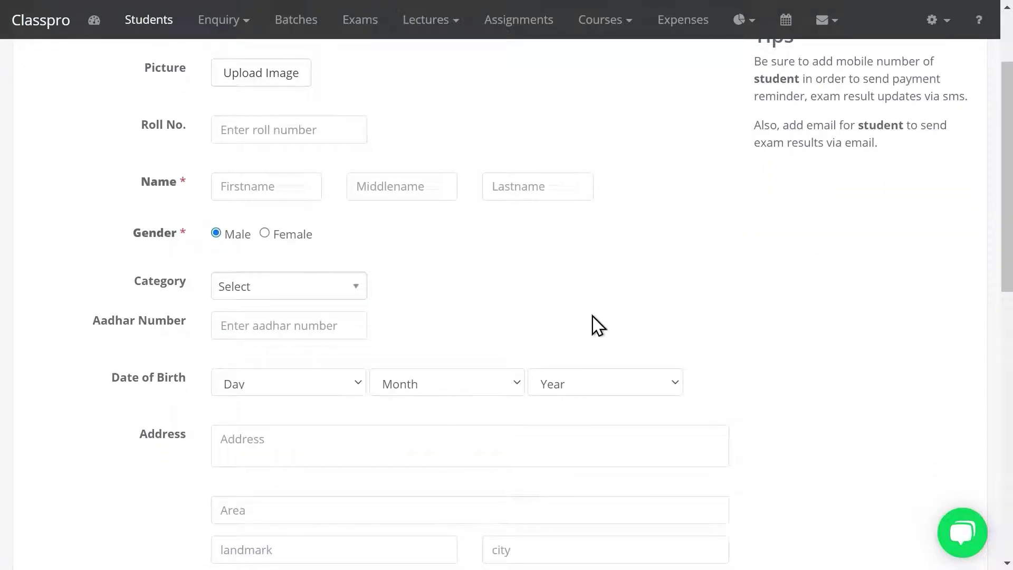
click(276, 194)
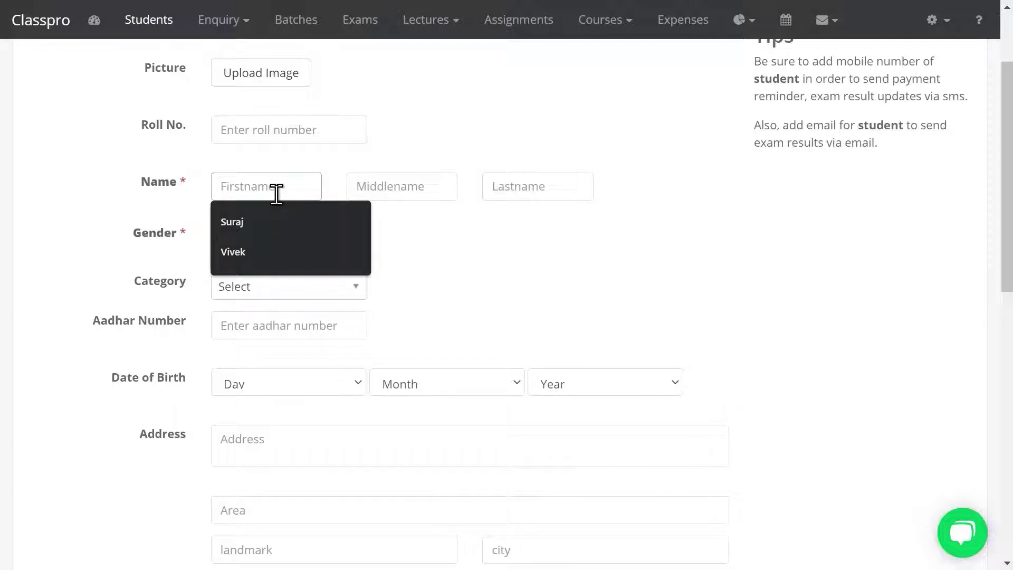
key(Tab)
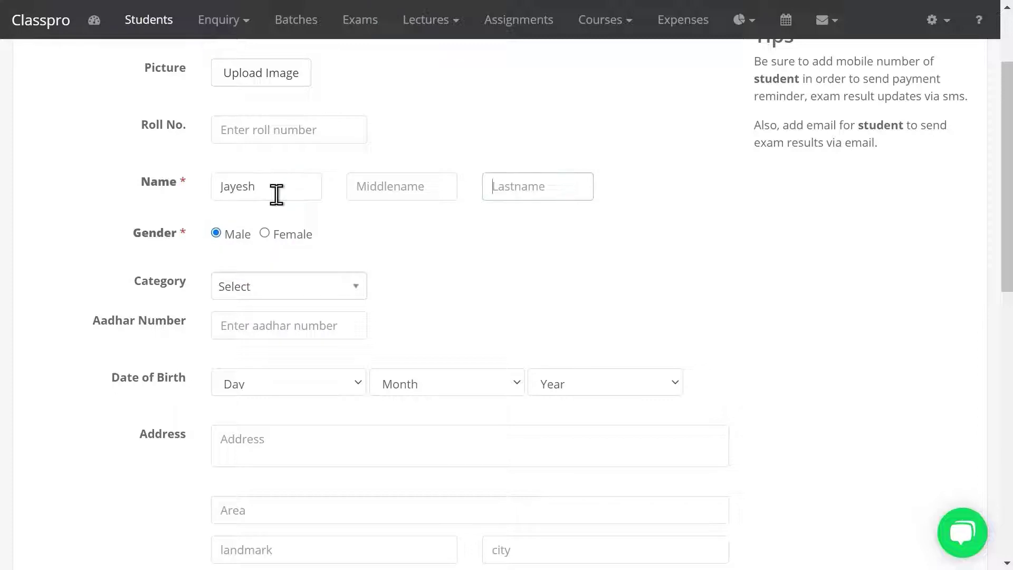
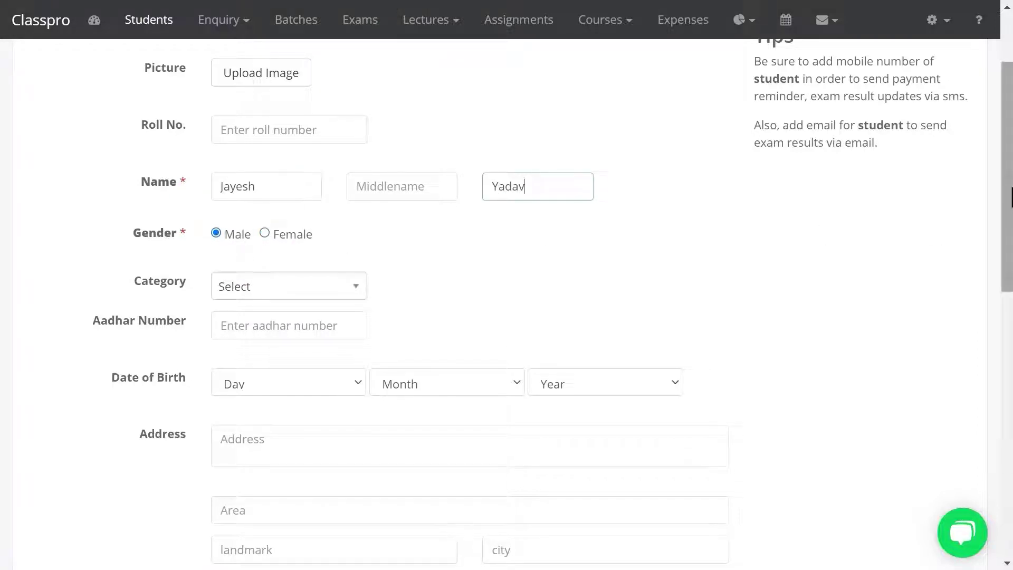
drag(1009, 193, 1009, 412)
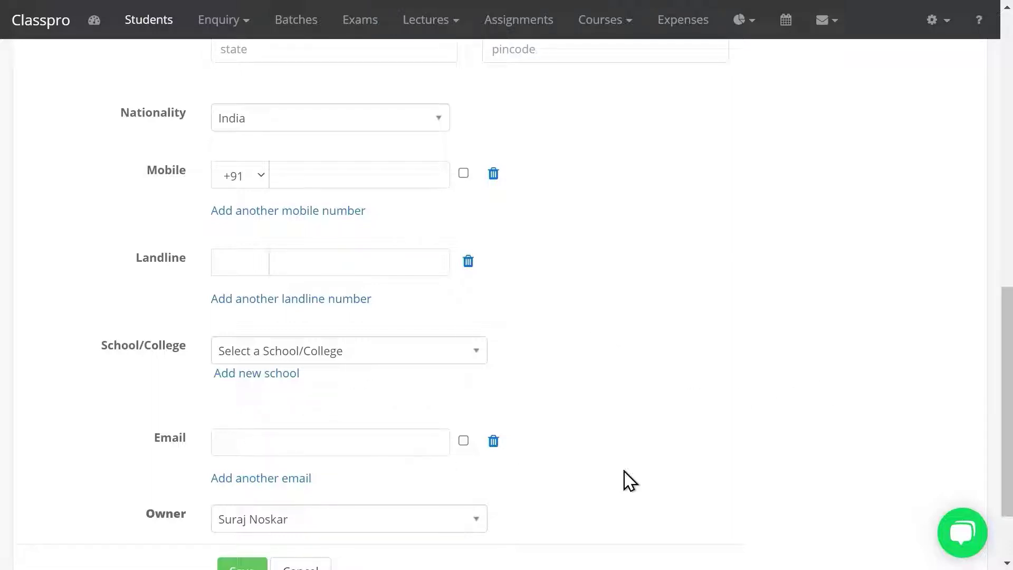
drag(1008, 315, 1008, 394)
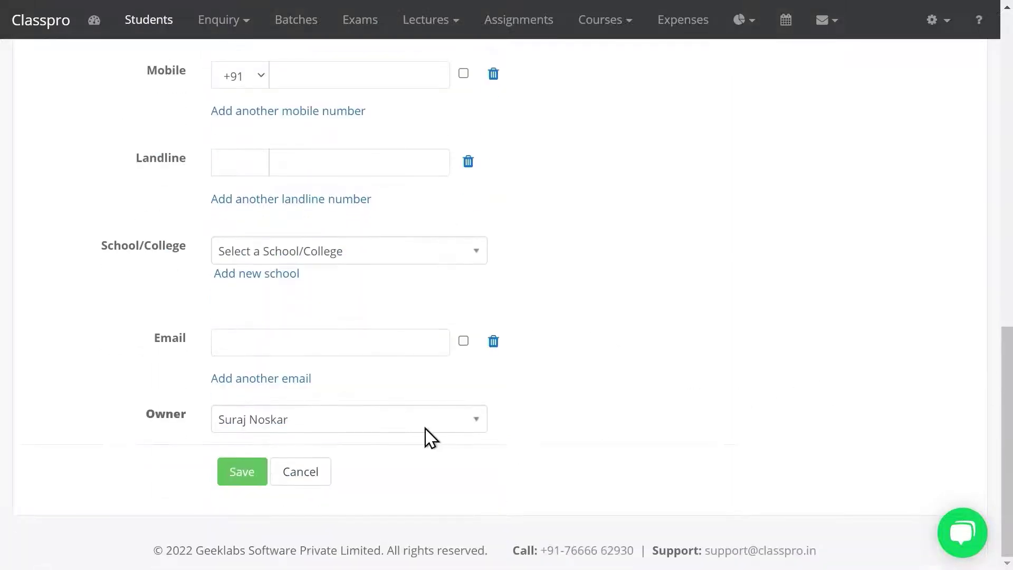
click(234, 476)
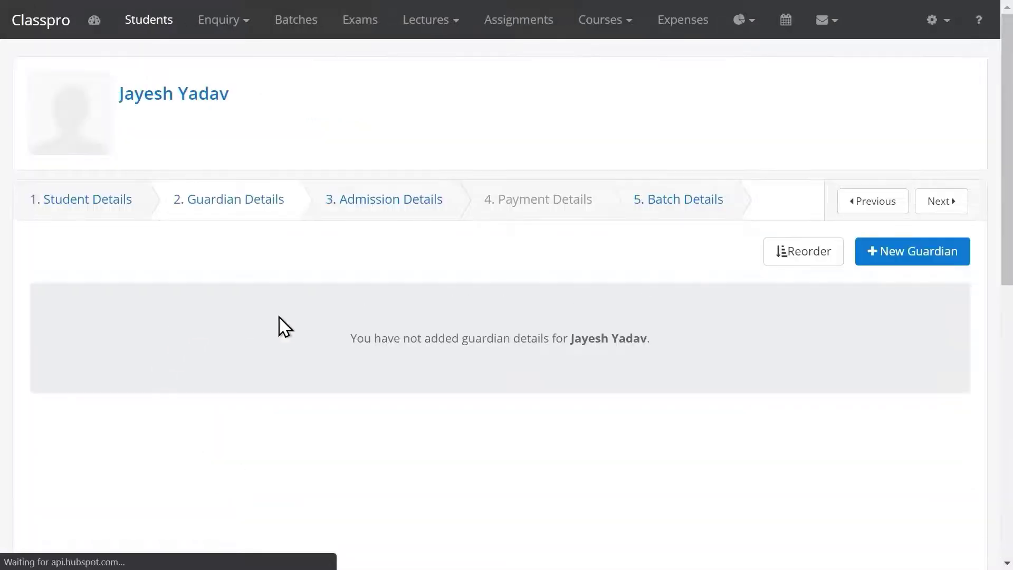
Save a Father guardian with his first name, then continue to Admission Details
click(880, 258)
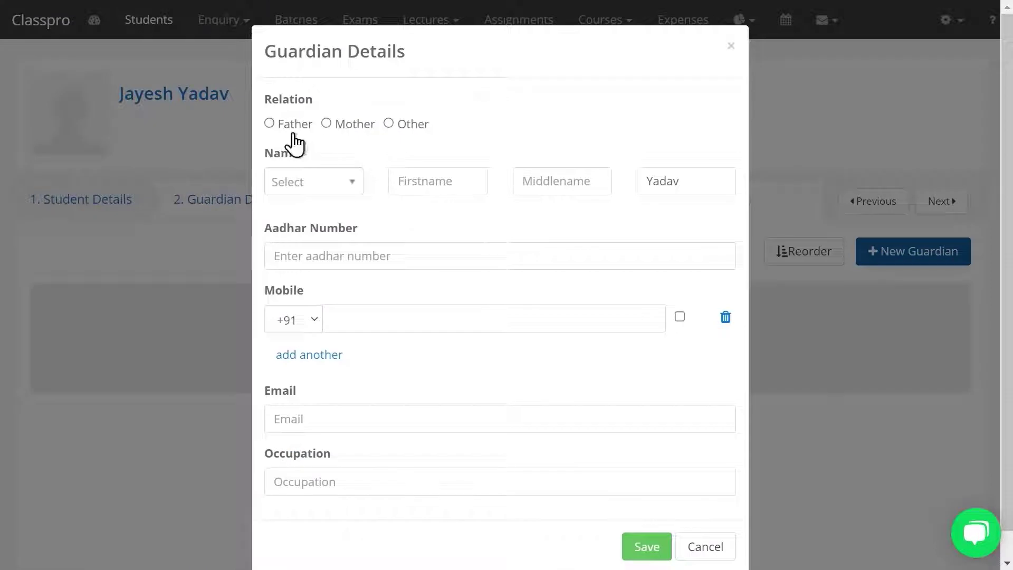
click(293, 136)
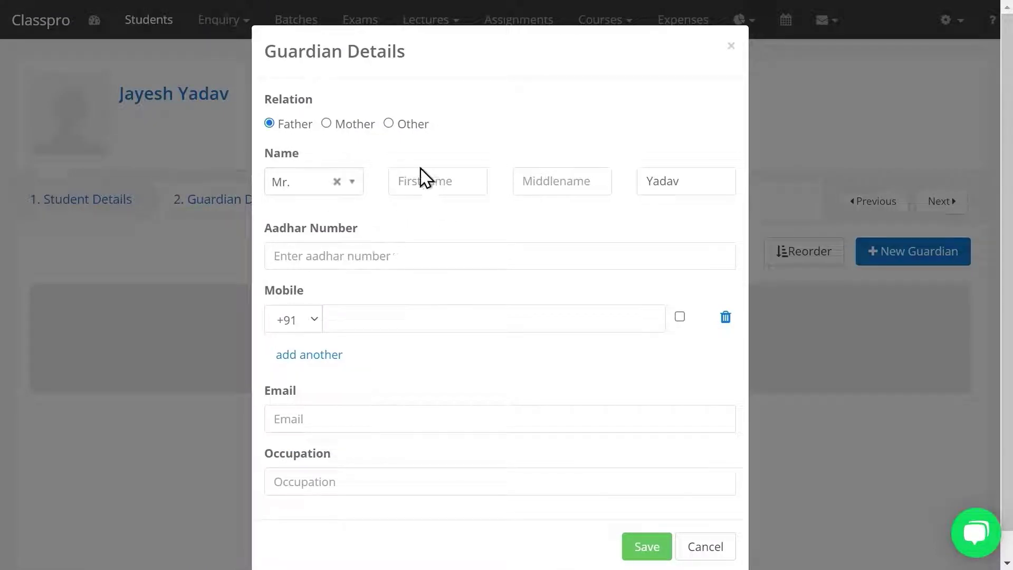
click(413, 188)
text(Mitesh)
click(656, 544)
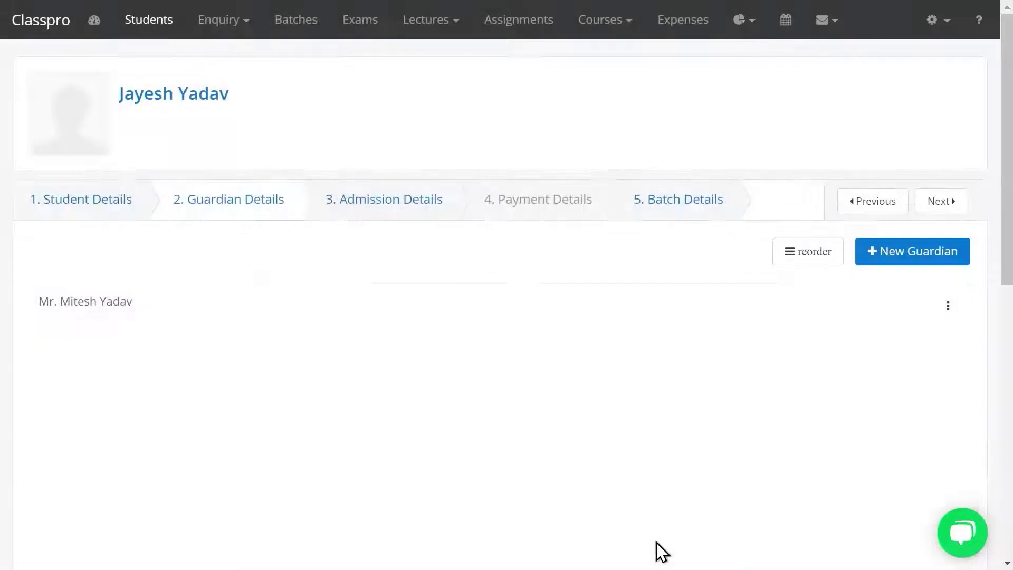
drag(123, 316, 42, 310)
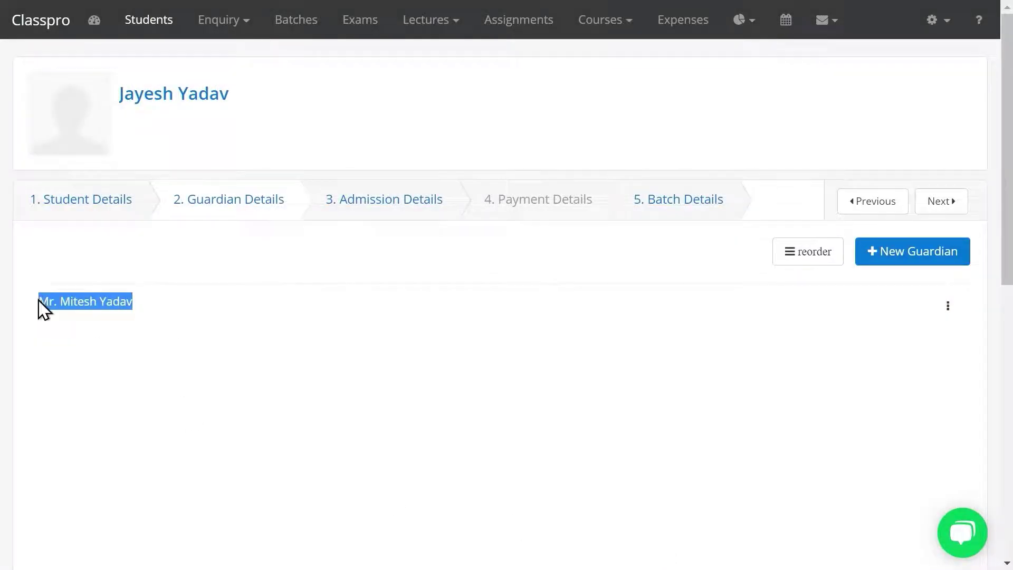
click(326, 292)
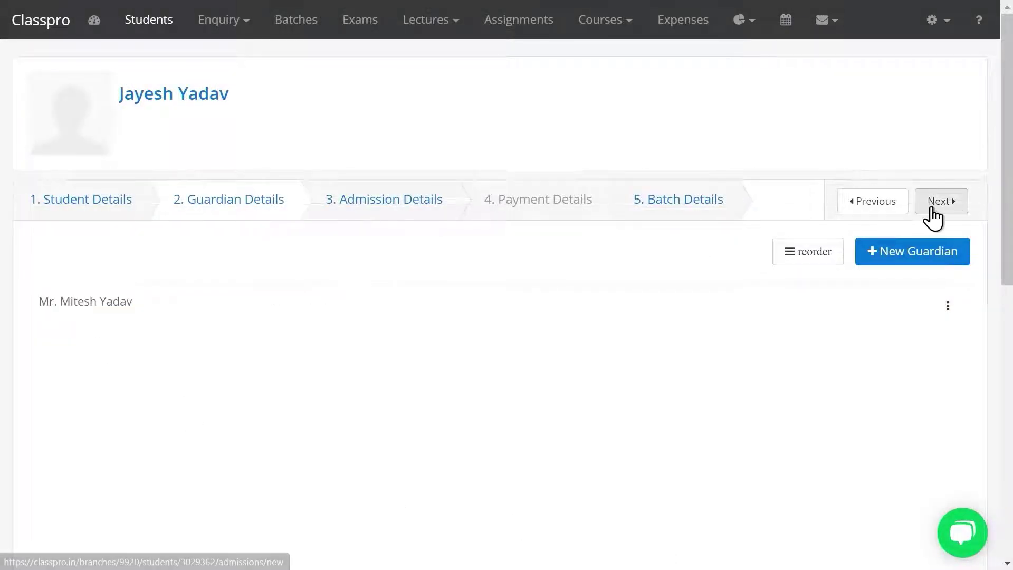
click(931, 208)
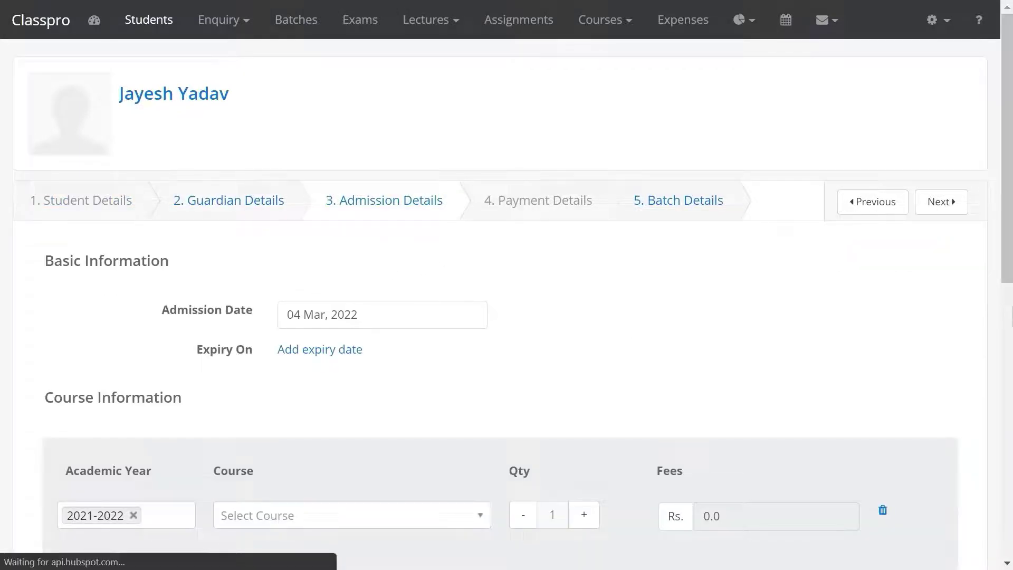
Set the admission's academic year to 2021-2022 and the course to 10th Std
scroll(525, 311, down, 5)
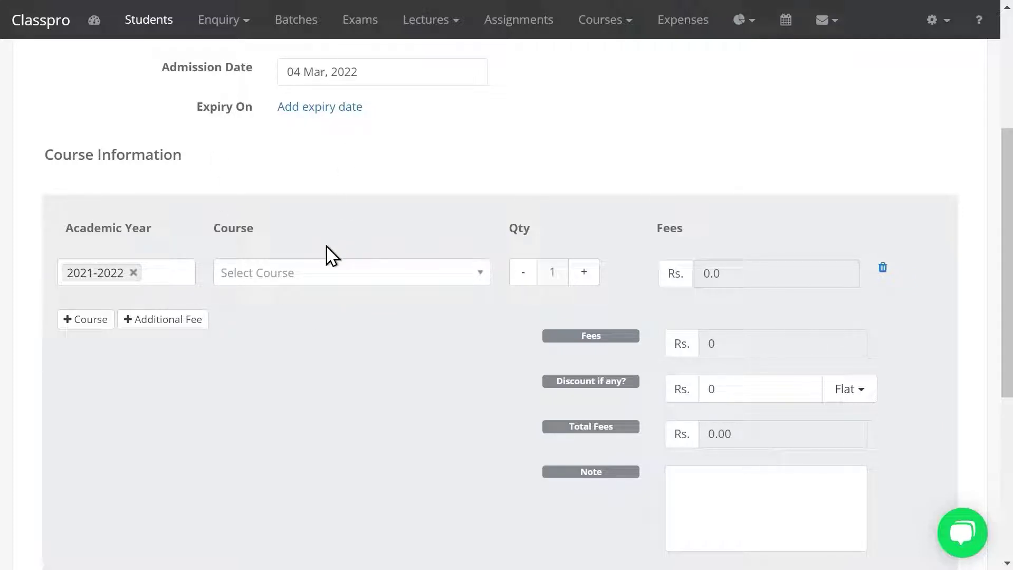
click(161, 273)
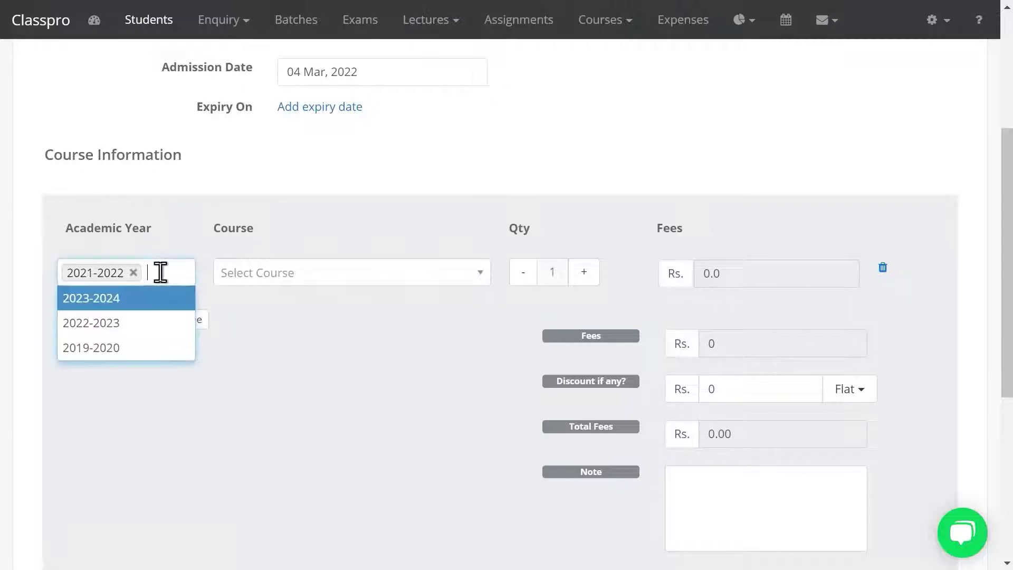
click(133, 273)
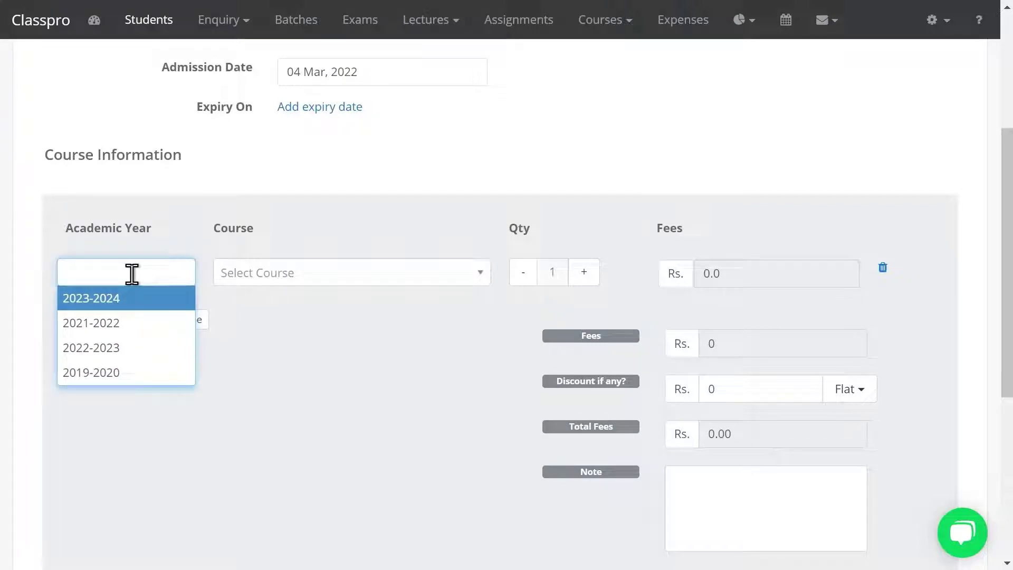
click(109, 328)
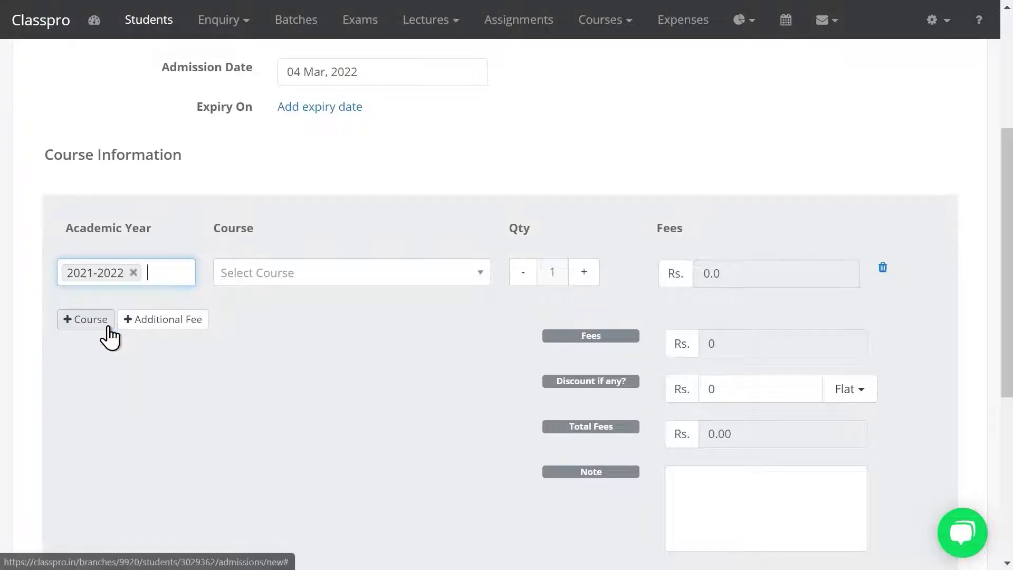
click(260, 274)
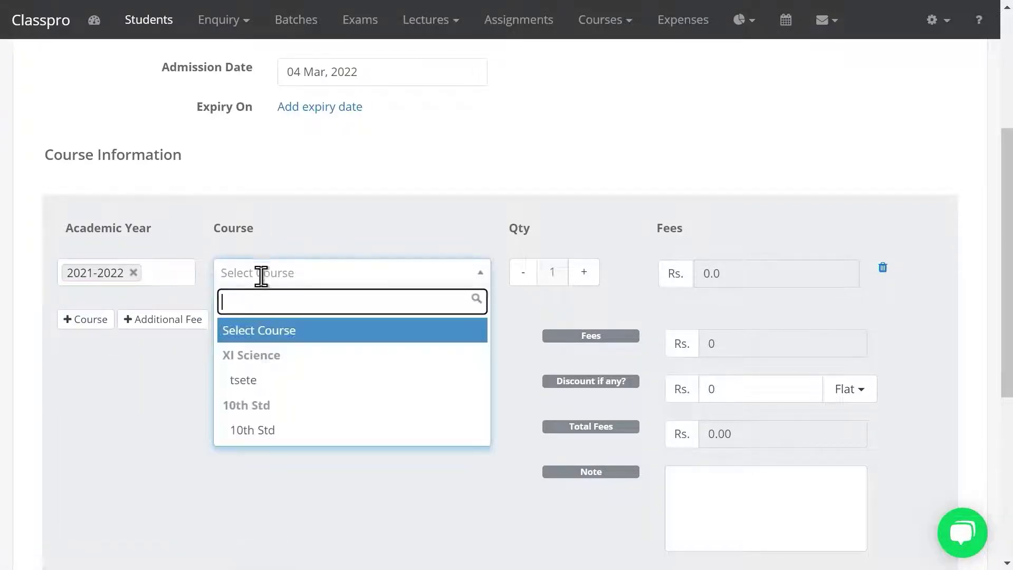
click(261, 435)
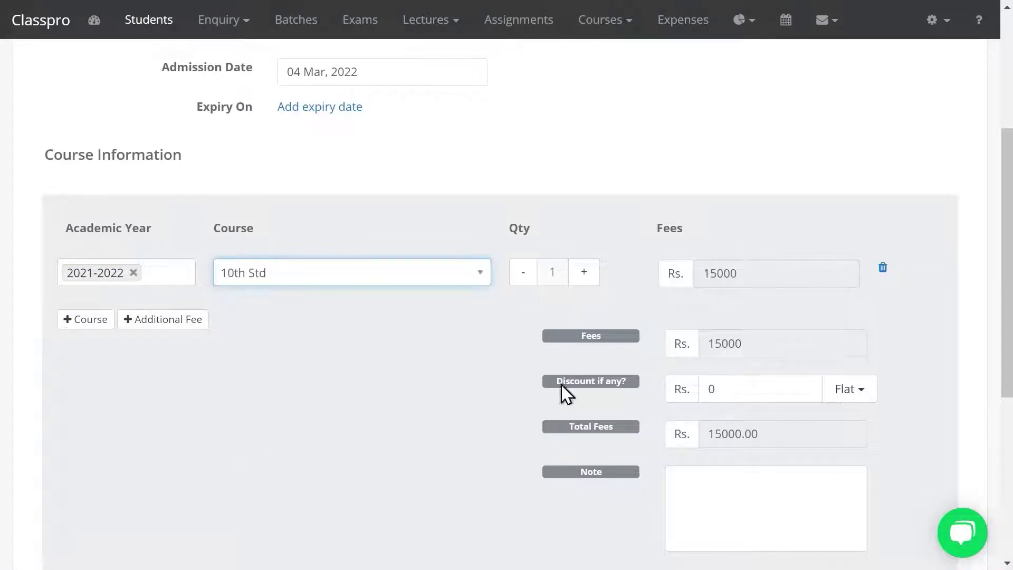
Keep the 15000 fee, switch discount type to %, leave the discount empty, and save
double_click(744, 272)
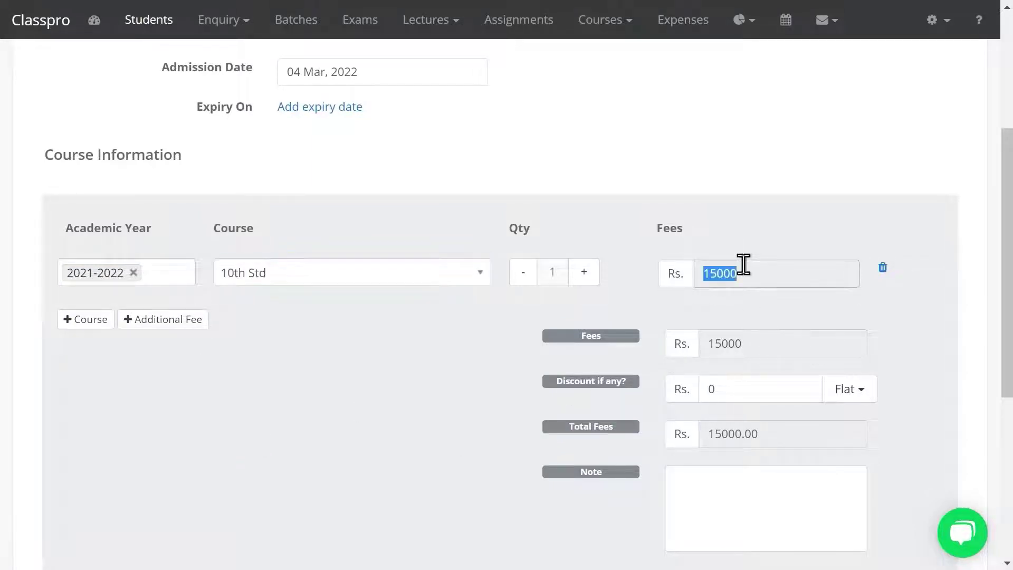
click(730, 384)
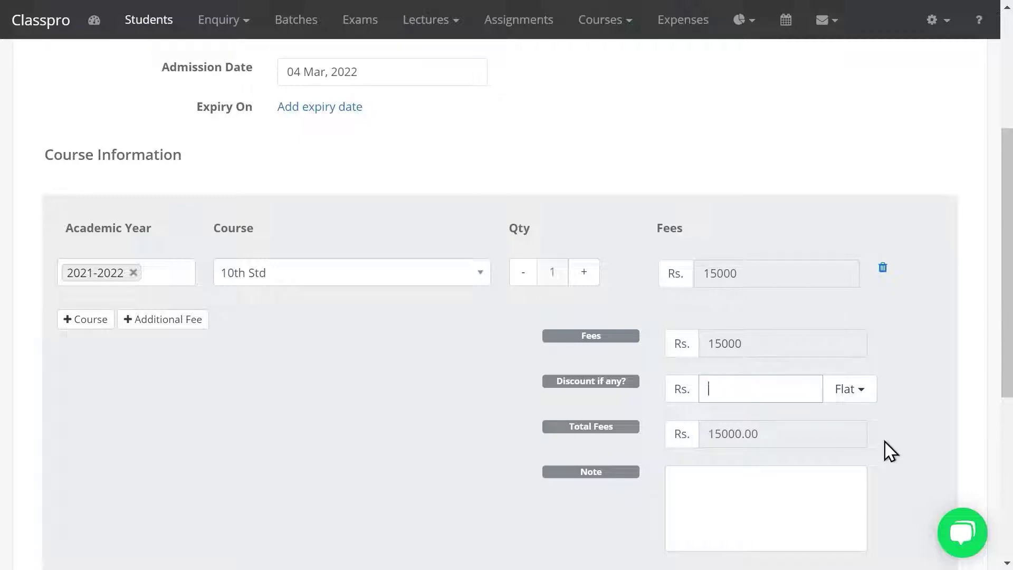
click(857, 397)
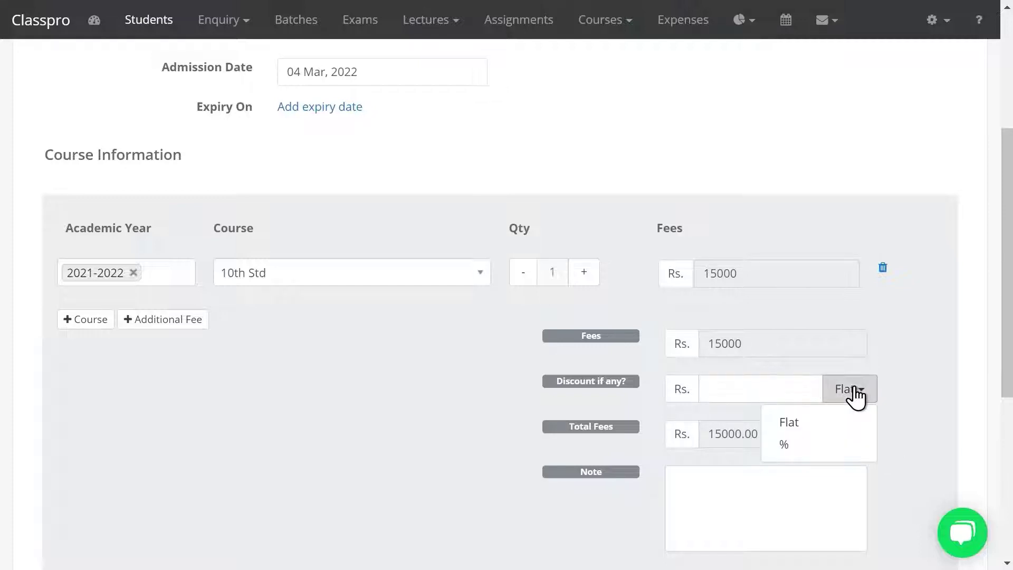
click(786, 446)
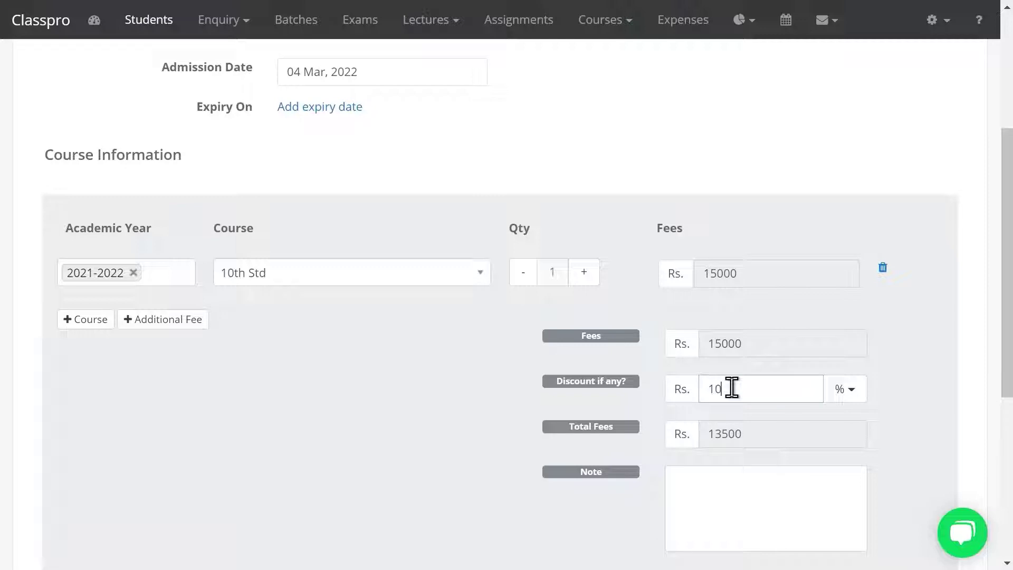
click(732, 388)
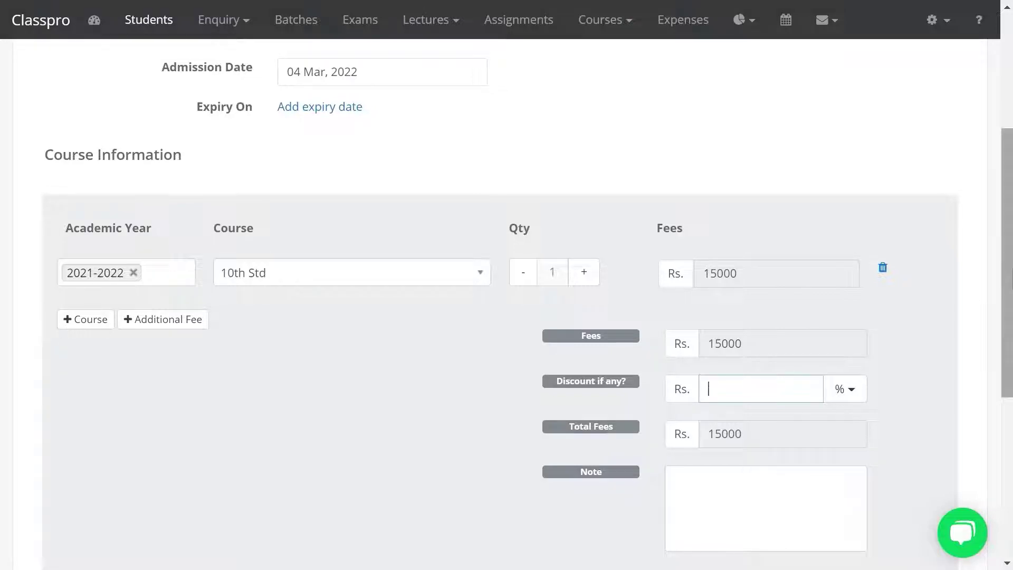
drag(1010, 272, 1007, 344)
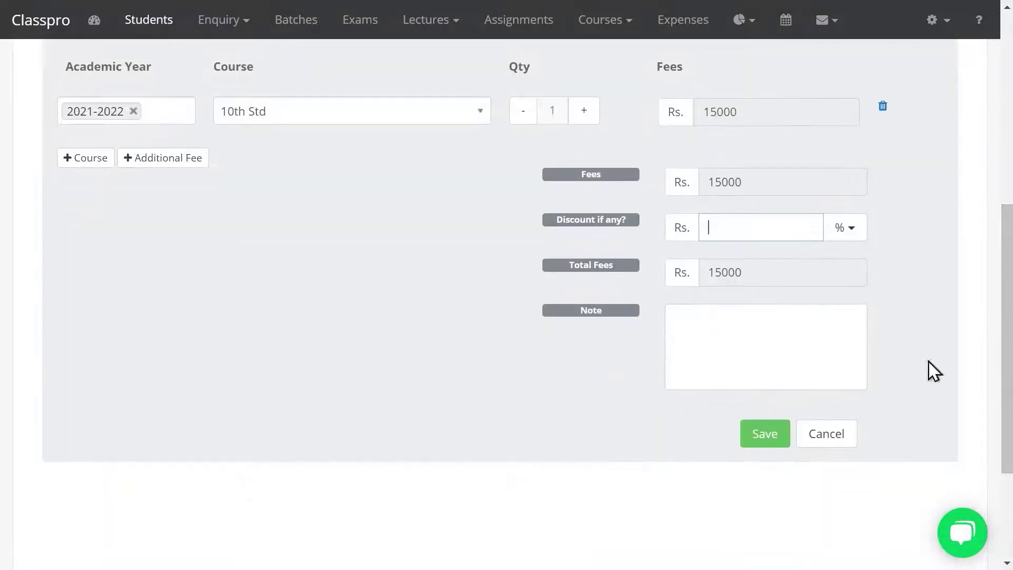
click(756, 438)
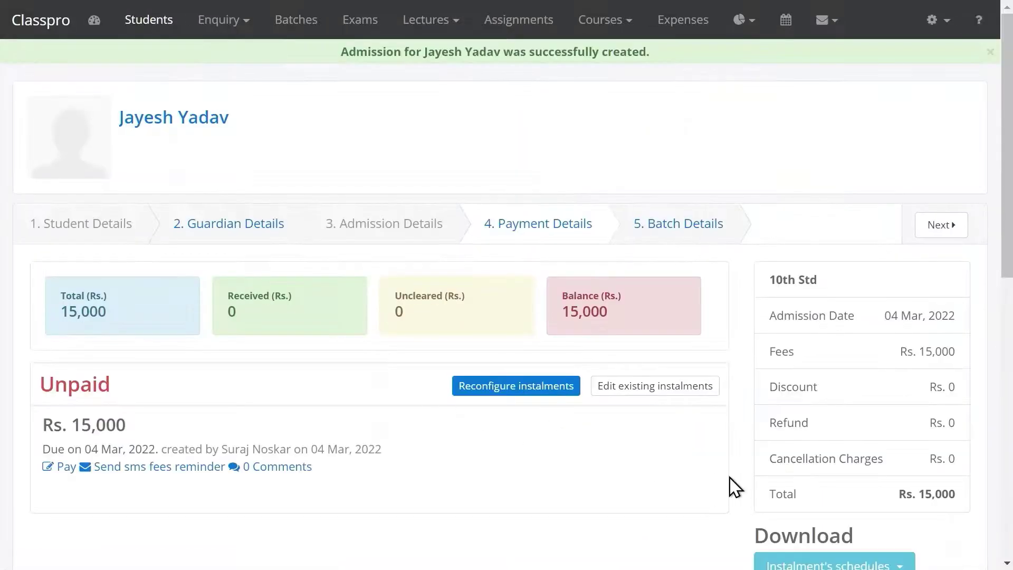
Pay the full Rs. 15,000 instalment in Cash and save the payment
drag(1009, 236, 1002, 343)
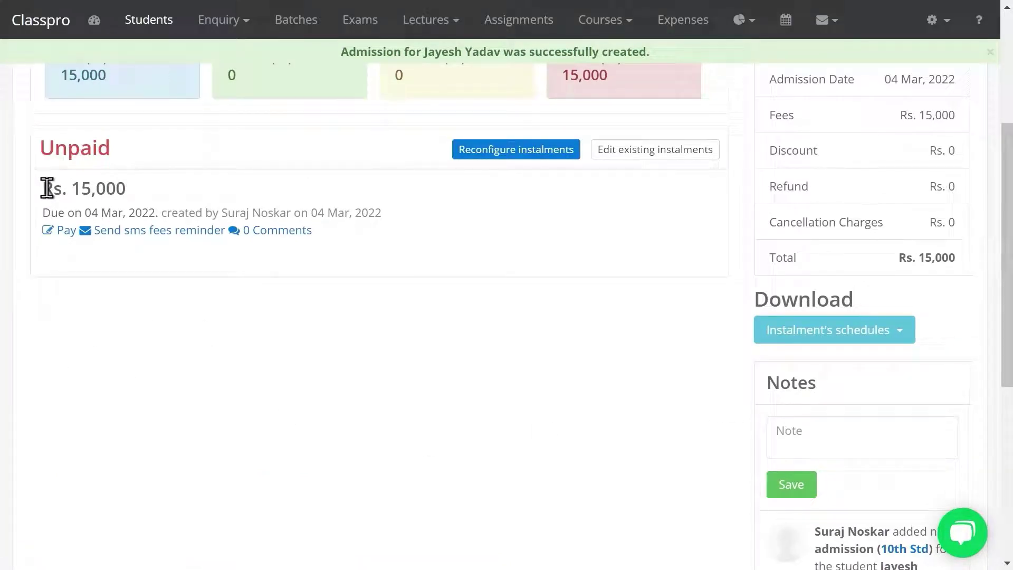
drag(47, 189, 150, 196)
click(150, 197)
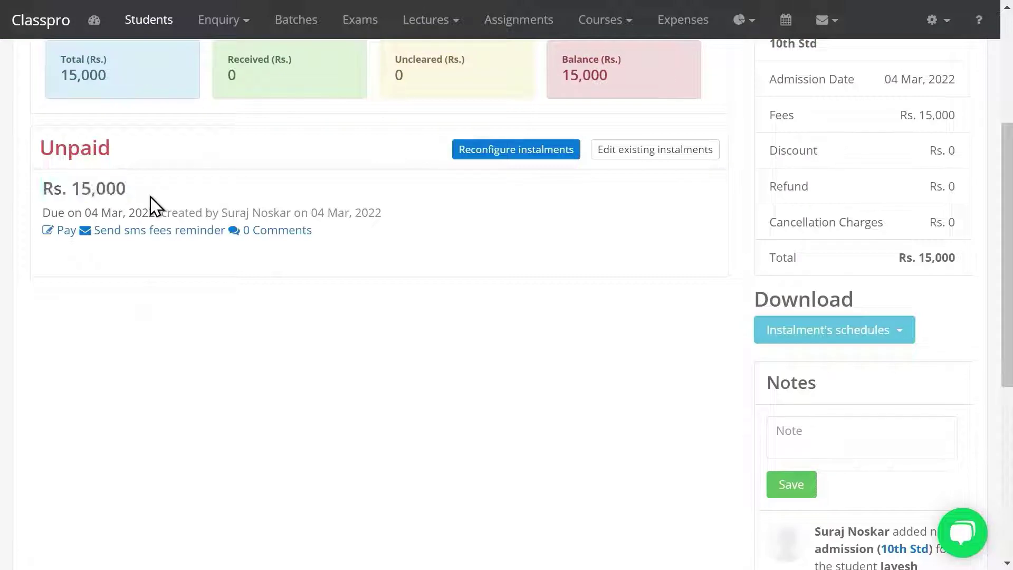
click(61, 238)
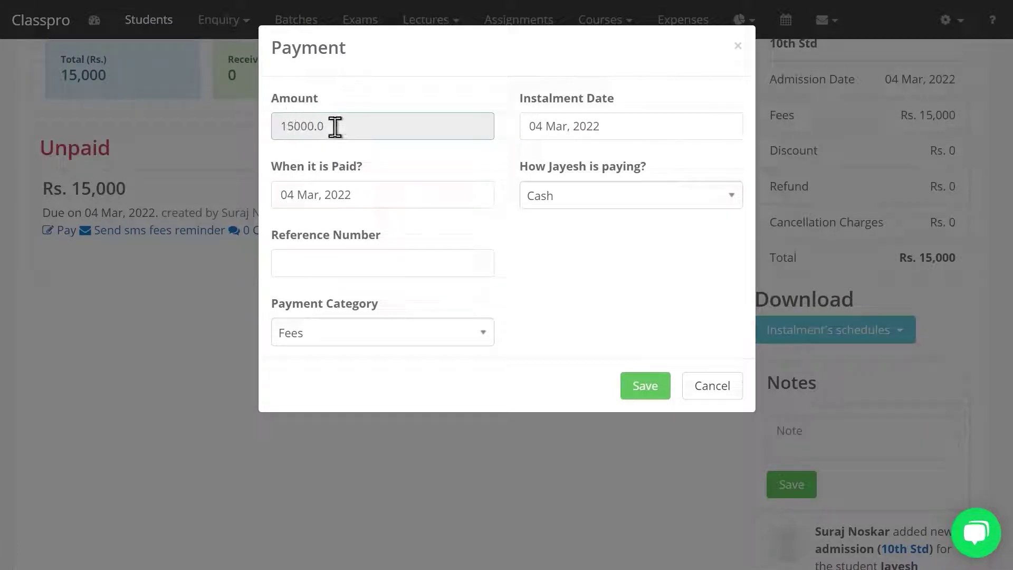
click(594, 199)
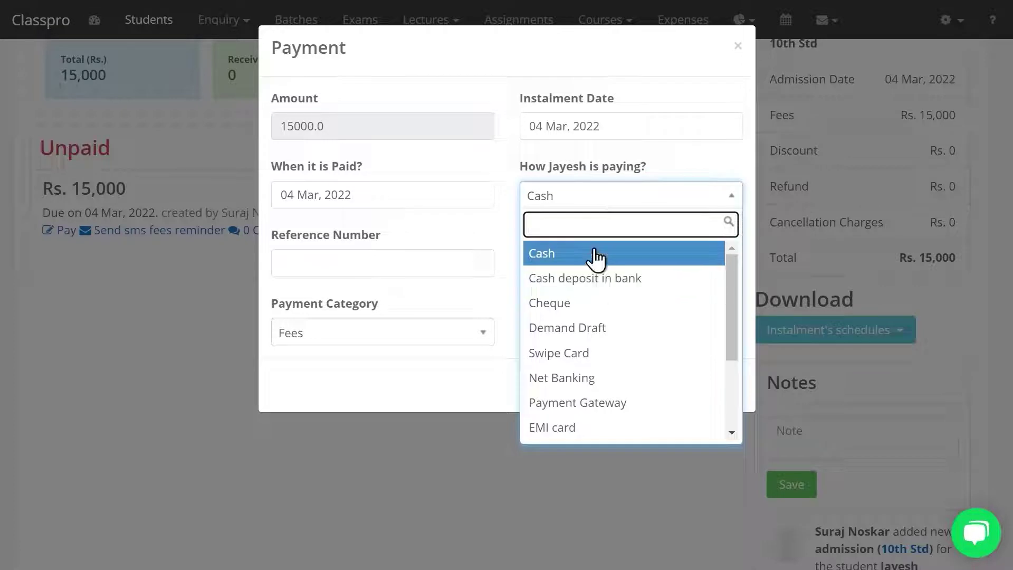
click(477, 245)
click(641, 386)
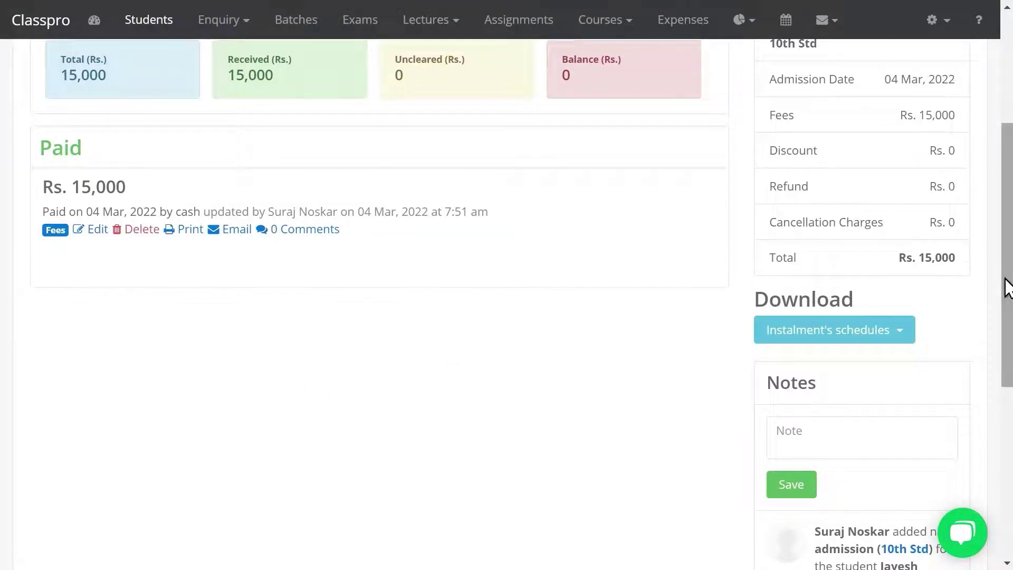
scroll(1007, 280, up, 2)
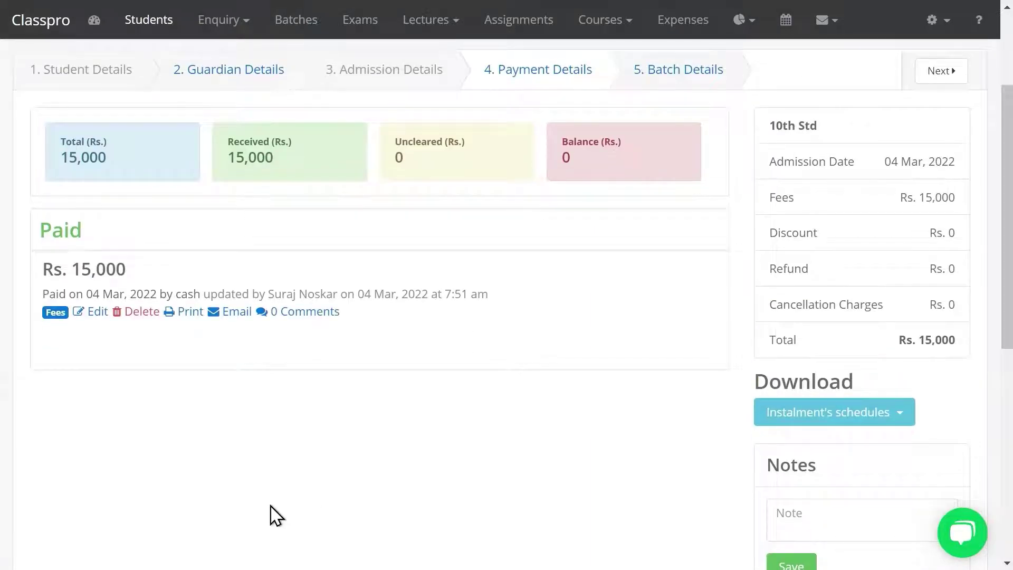
Confirm deleting the cash payment and close the Comments popup without adding a note
click(140, 316)
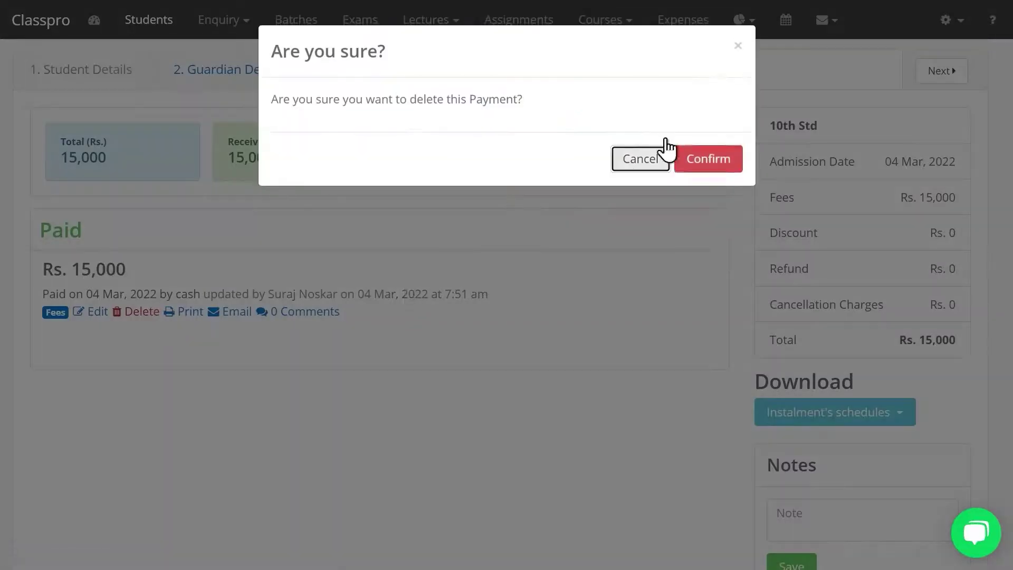
click(707, 157)
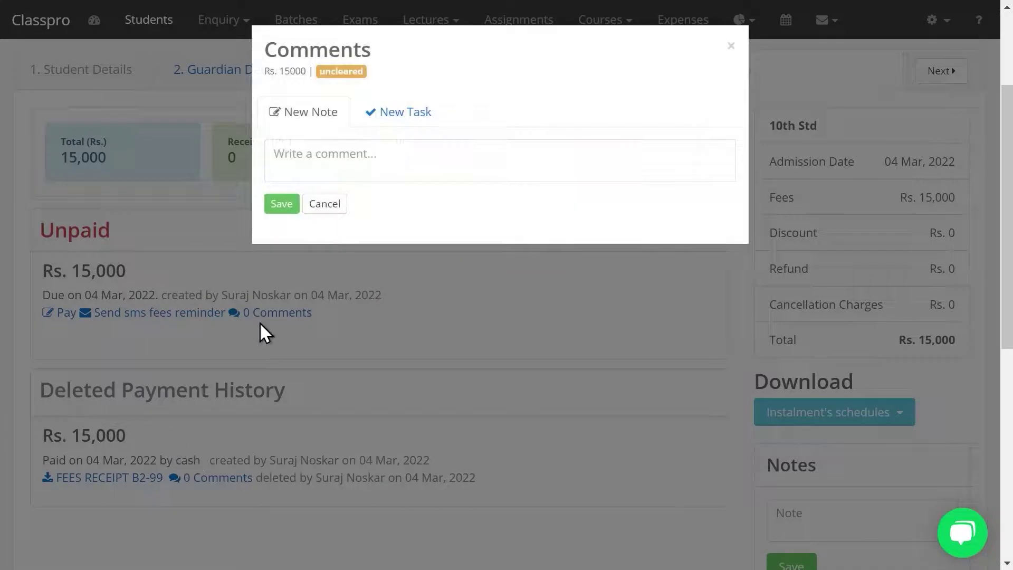
double_click(729, 50)
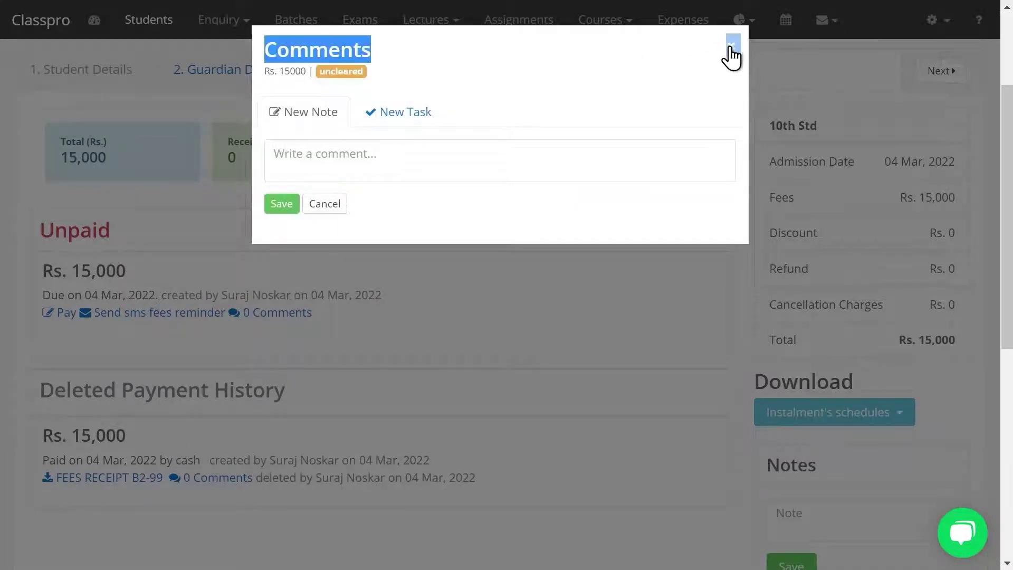
click(728, 55)
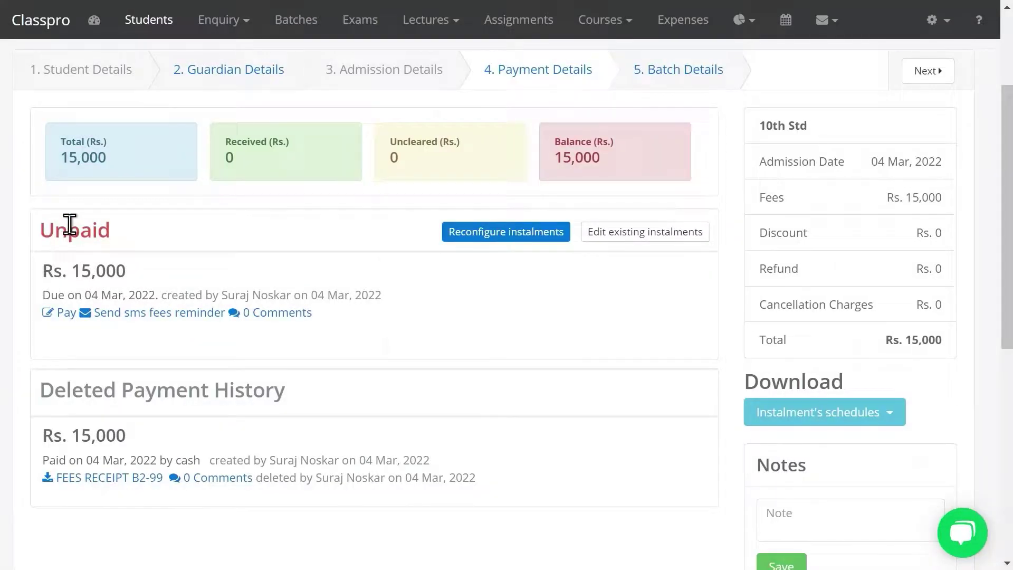
double_click(70, 228)
click(168, 295)
Set up instalments: Rs. 5,000 paid now in Cash plus 2 monthly instalments, previewed and saved
click(466, 239)
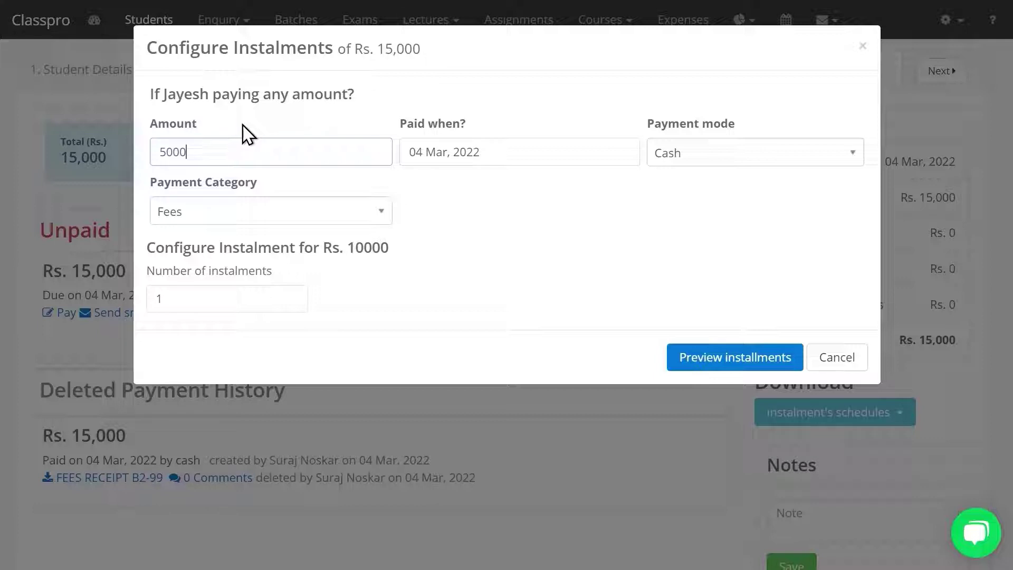
double_click(369, 248)
click(718, 158)
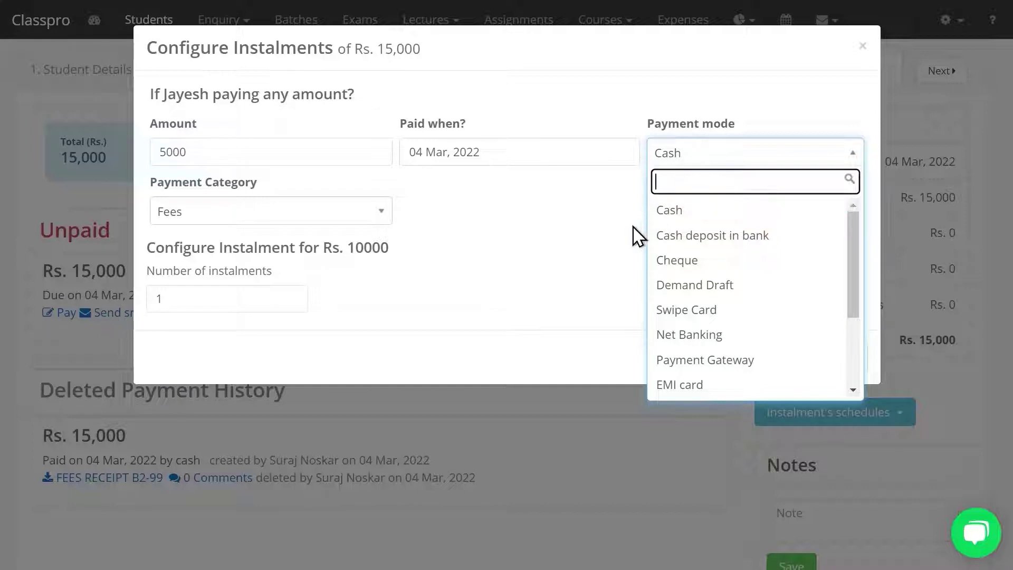
click(228, 301)
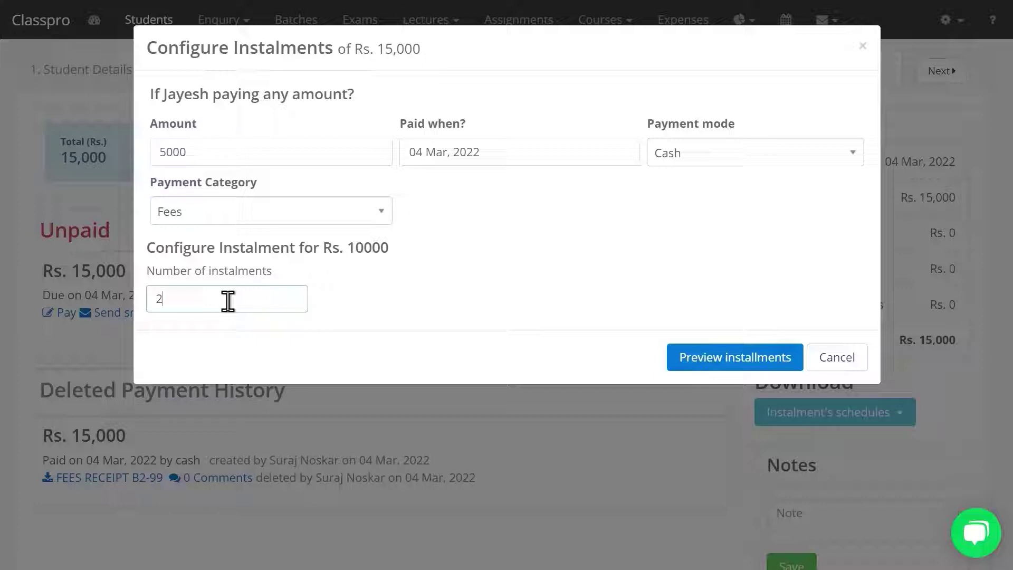
click(713, 365)
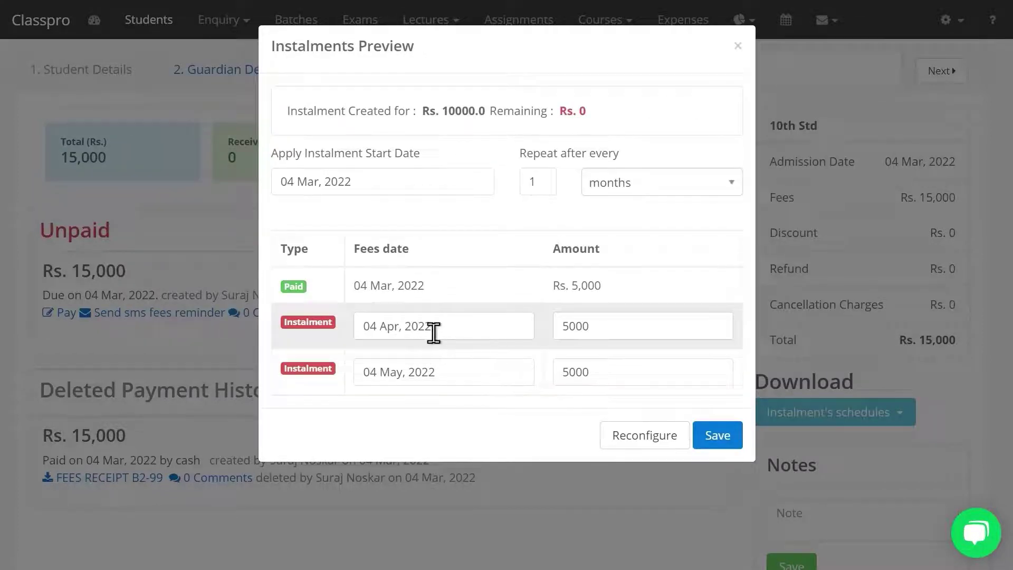
double_click(545, 182)
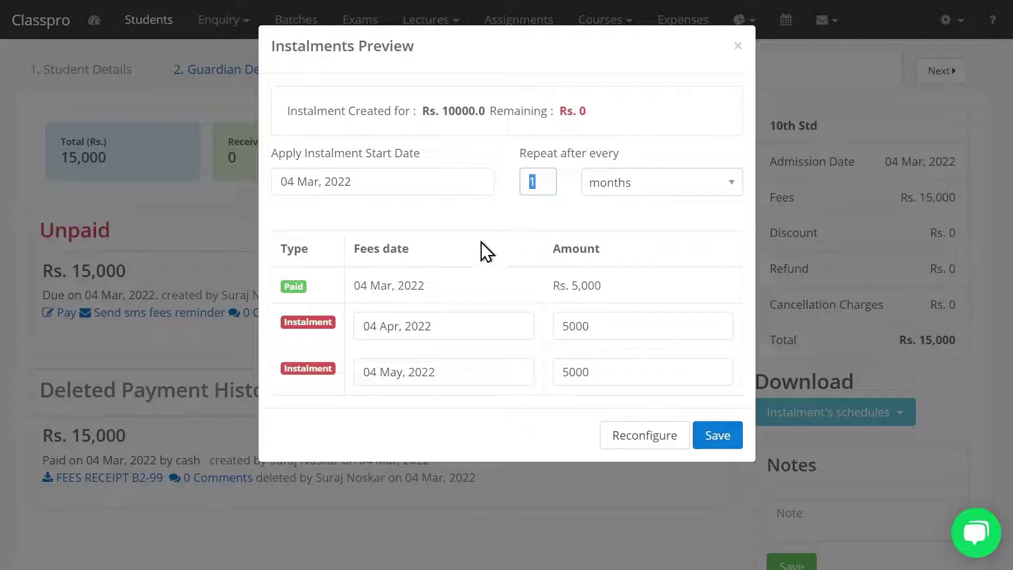
click(454, 219)
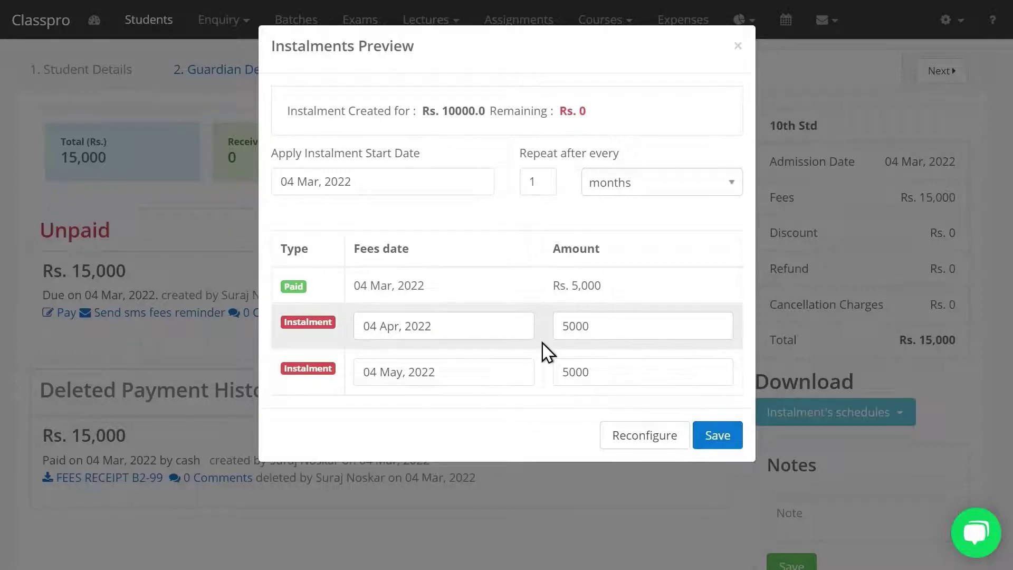
click(716, 450)
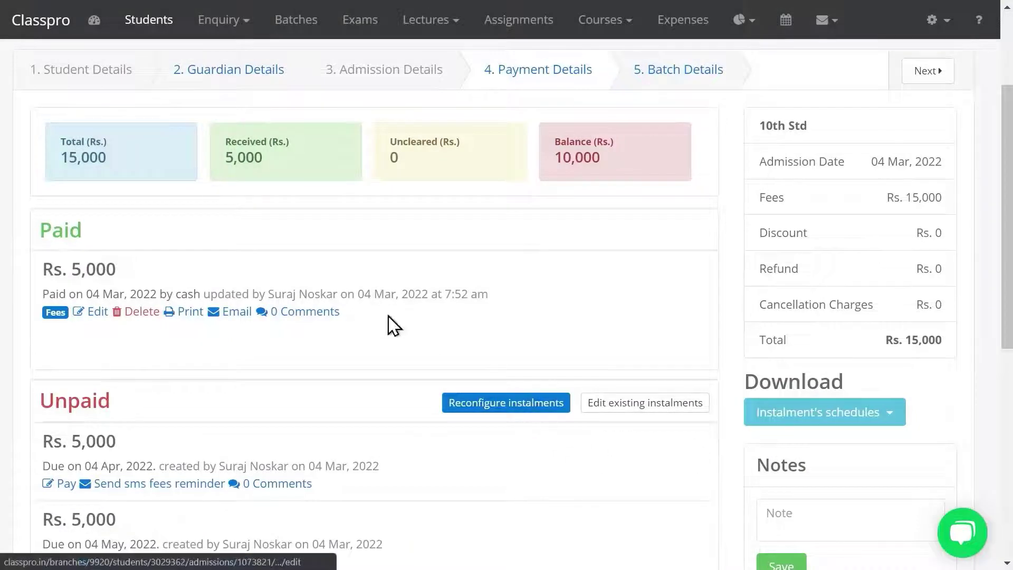
Check the Rs. 5,000 payment receipt, then continue to the Batch Details step
scroll(856, 360, down, 2)
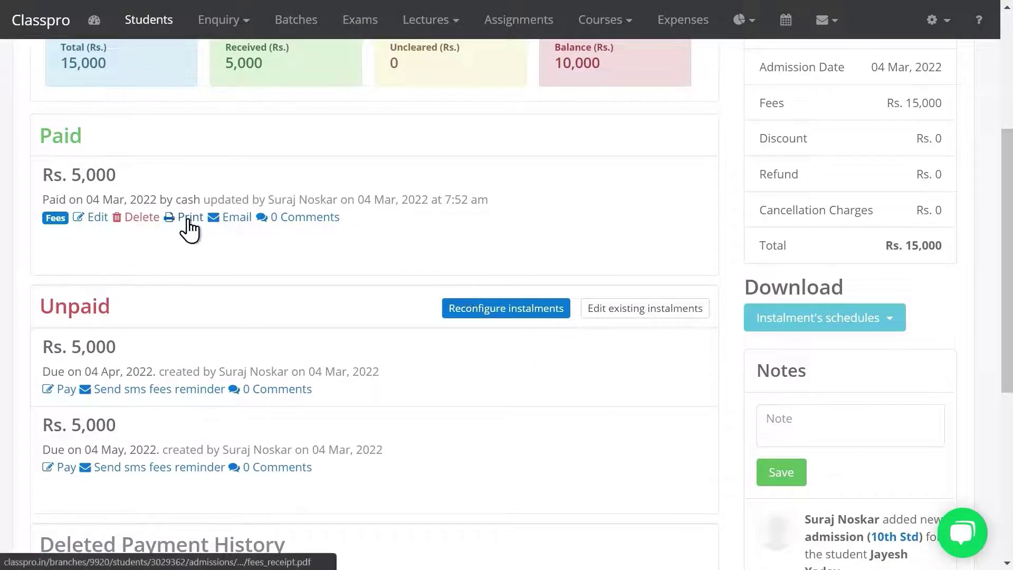
click(188, 218)
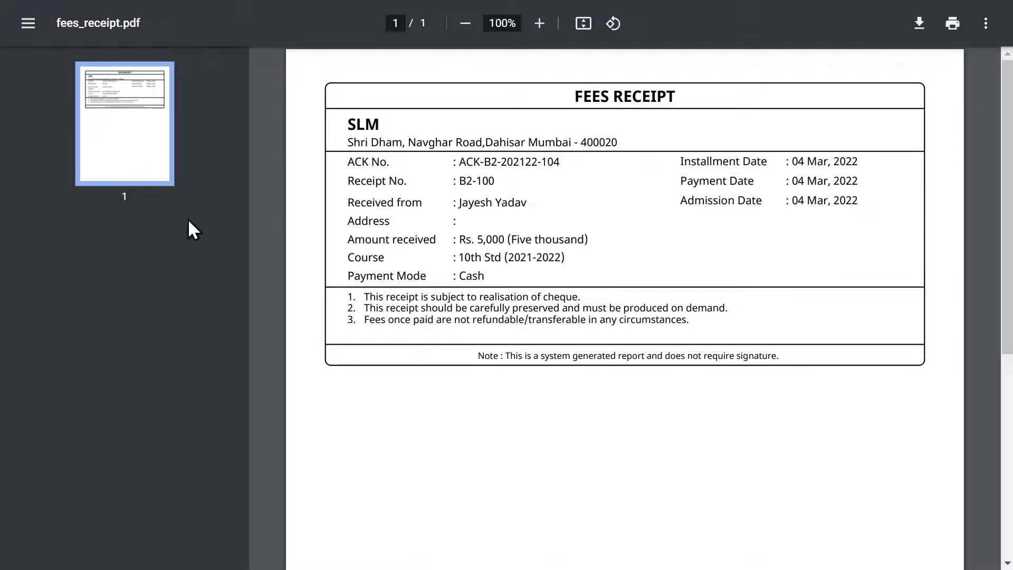
key(ctrl+w)
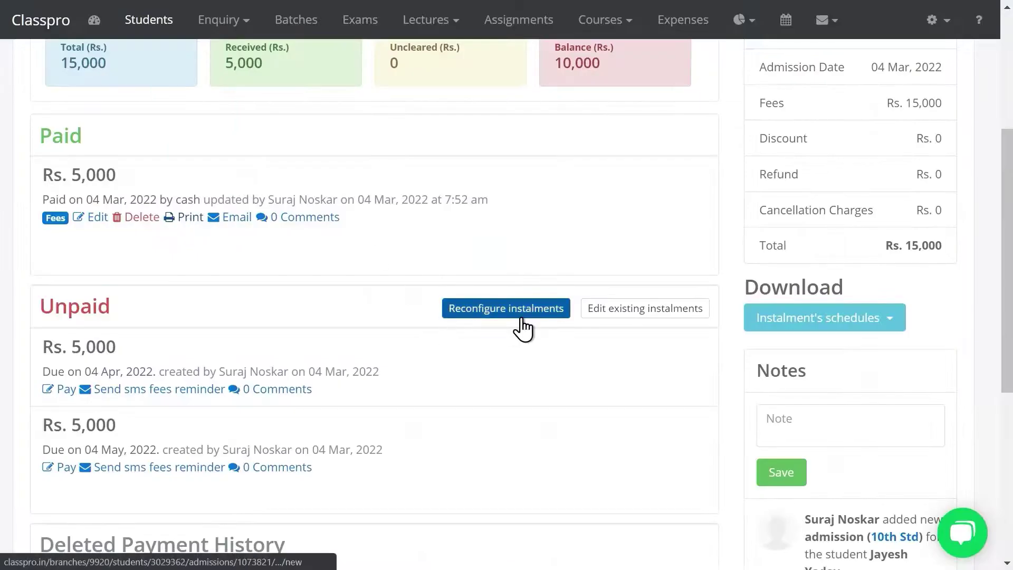
drag(1009, 267, 1008, 150)
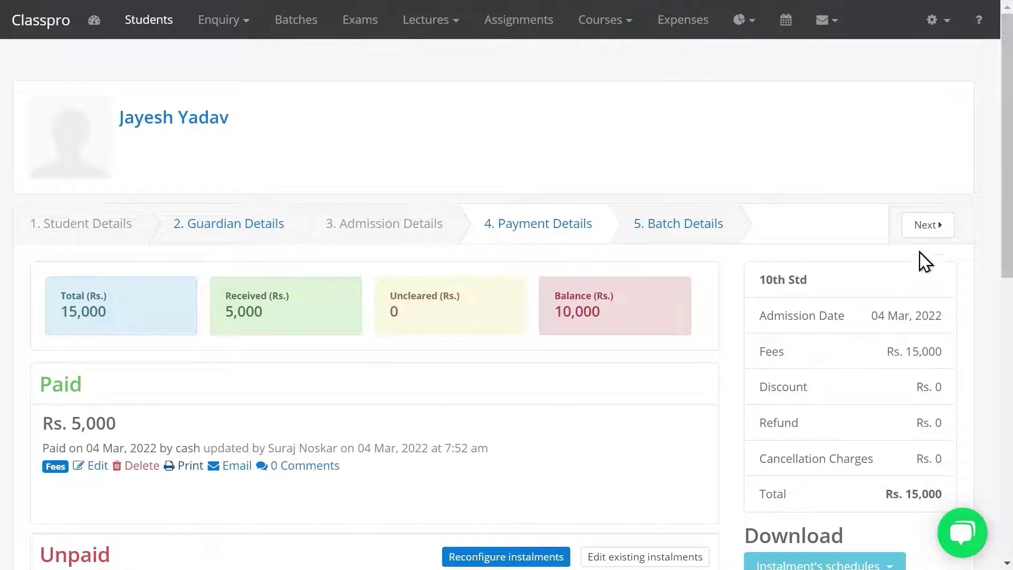
click(929, 230)
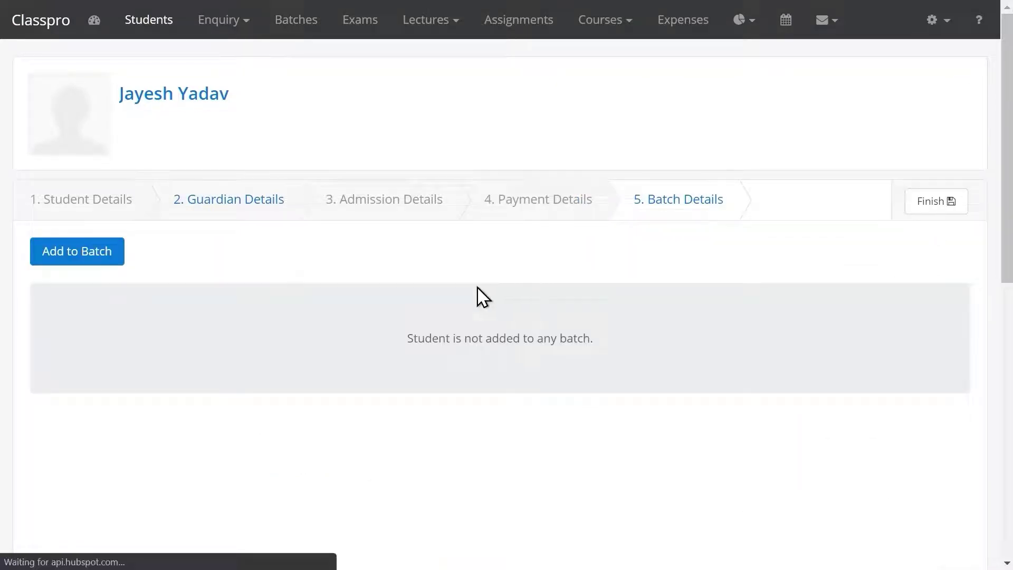
Assign the student to the 10th Std (2021-22) batch, keeping Science, English and Maths
click(95, 263)
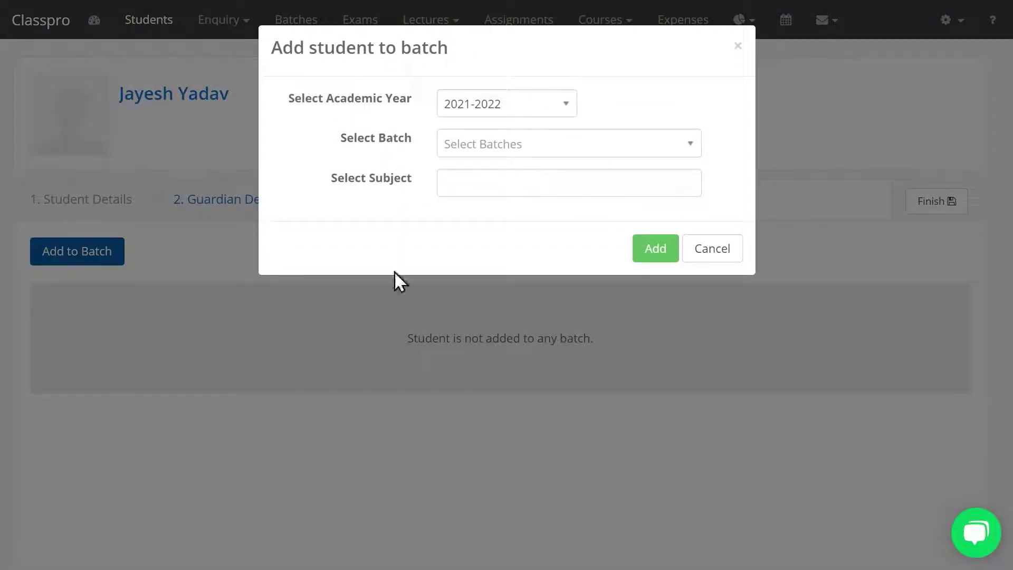
click(702, 253)
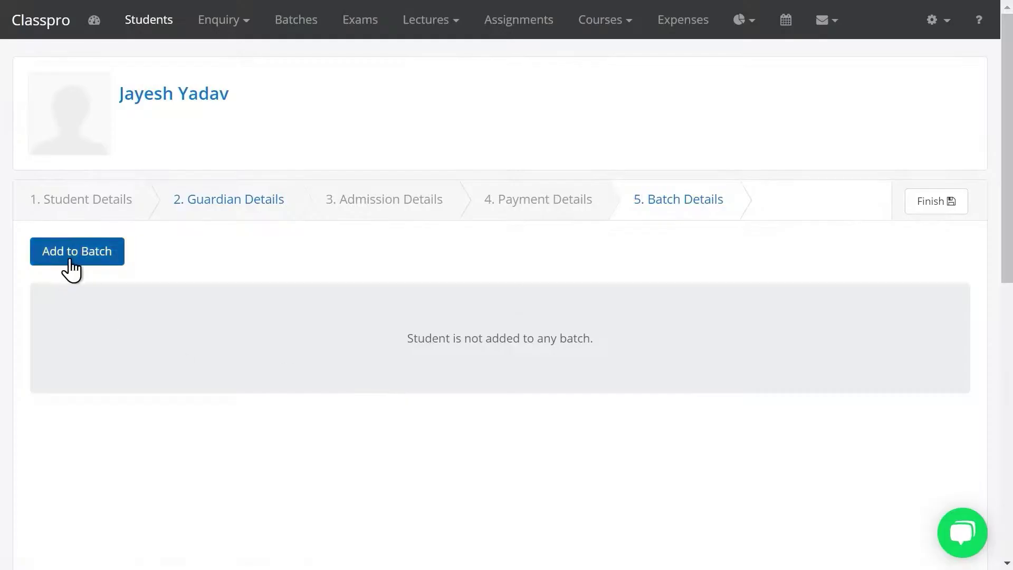
click(71, 268)
click(543, 141)
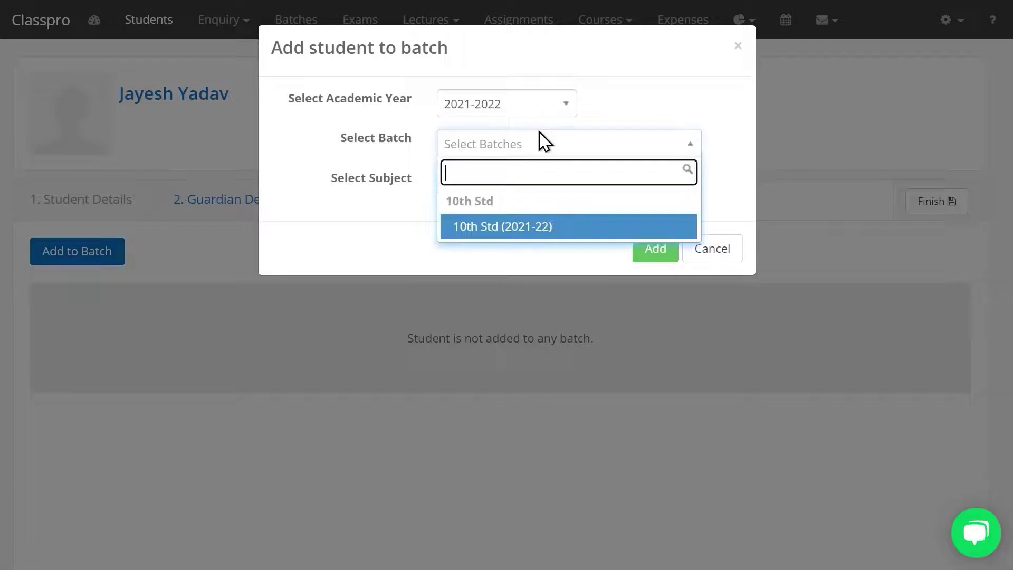
click(520, 227)
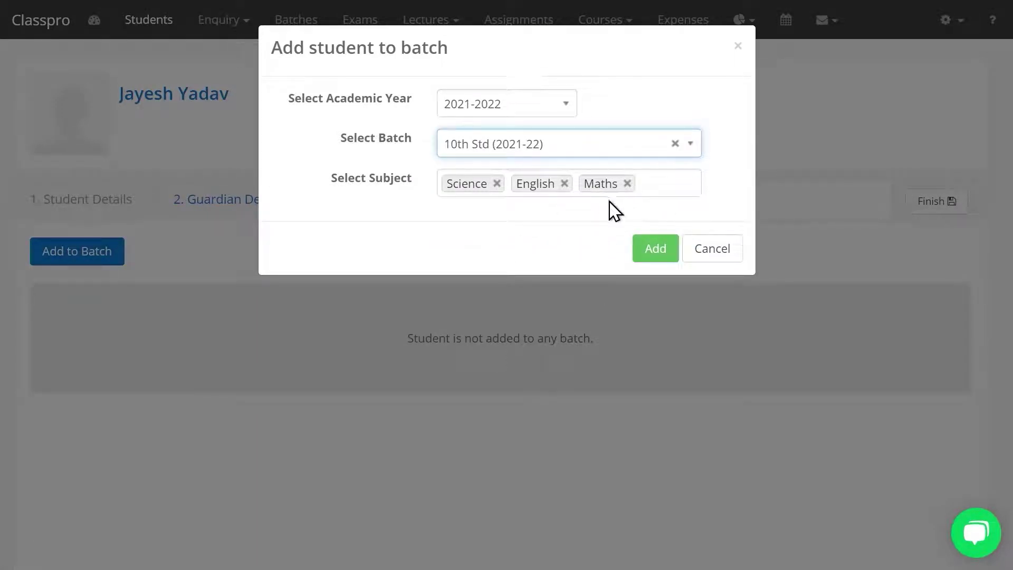
click(659, 247)
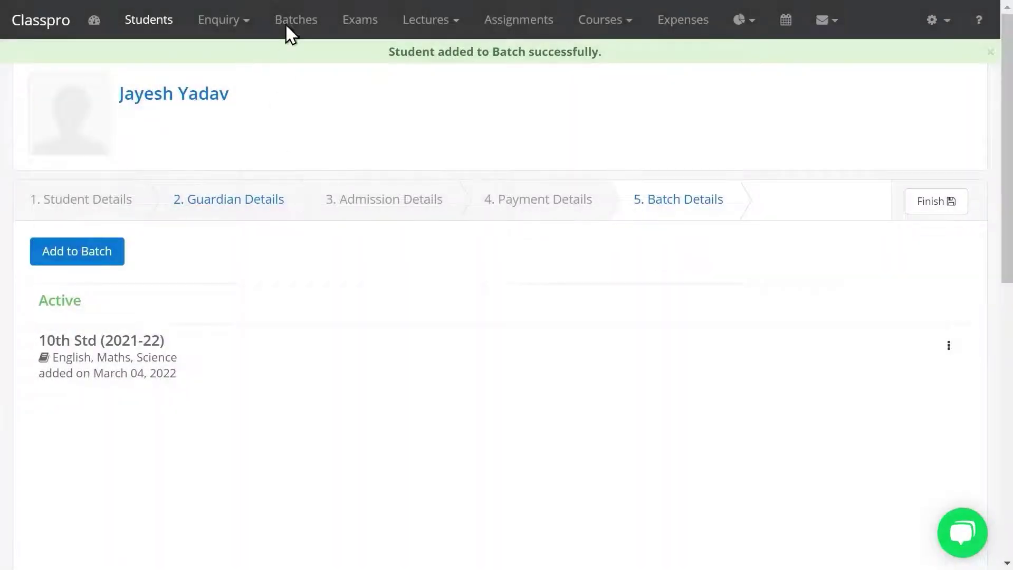
click(303, 24)
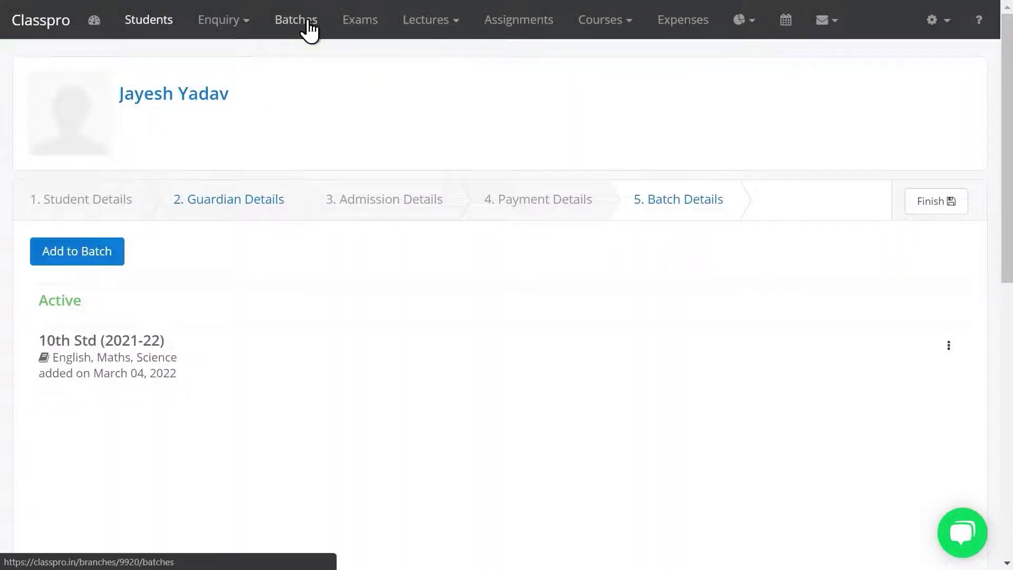
Confirm the 10th Std (2021-22) roster shows 1 student, then go to Enquiry > Leads
click(153, 206)
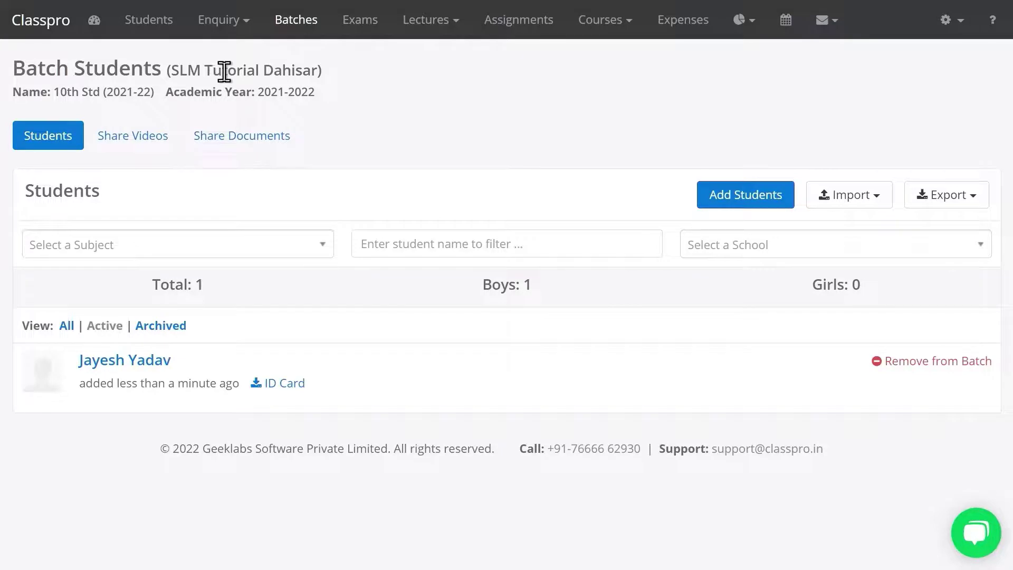
click(227, 26)
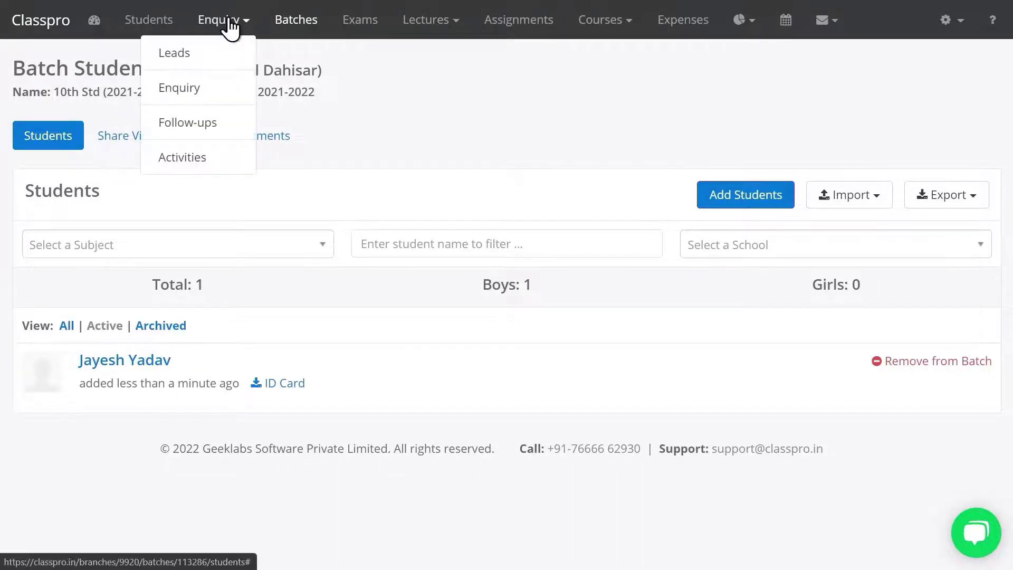
click(222, 61)
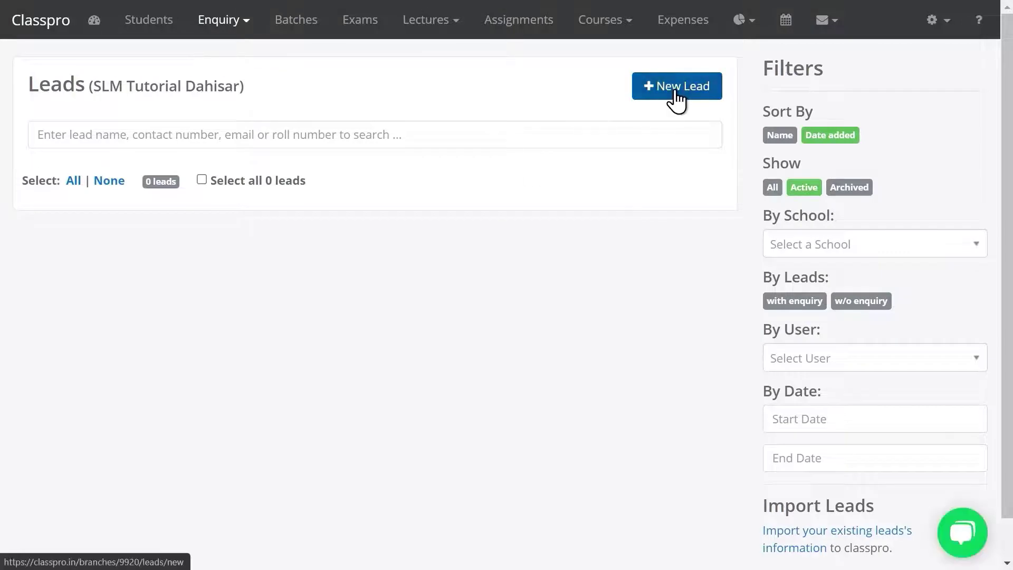
Save a new lead with the student's first and last name and gender Male
click(677, 100)
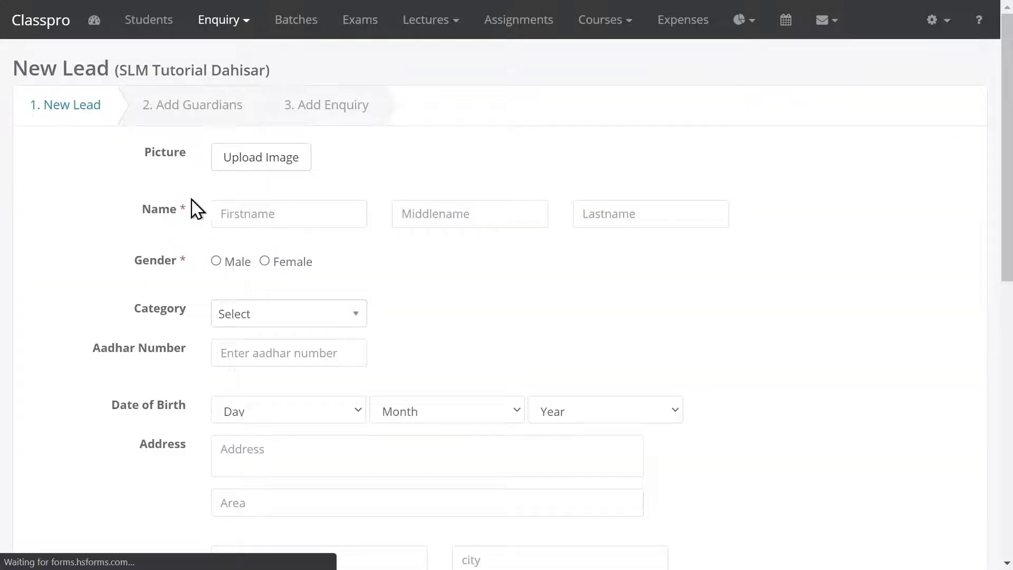
click(238, 217)
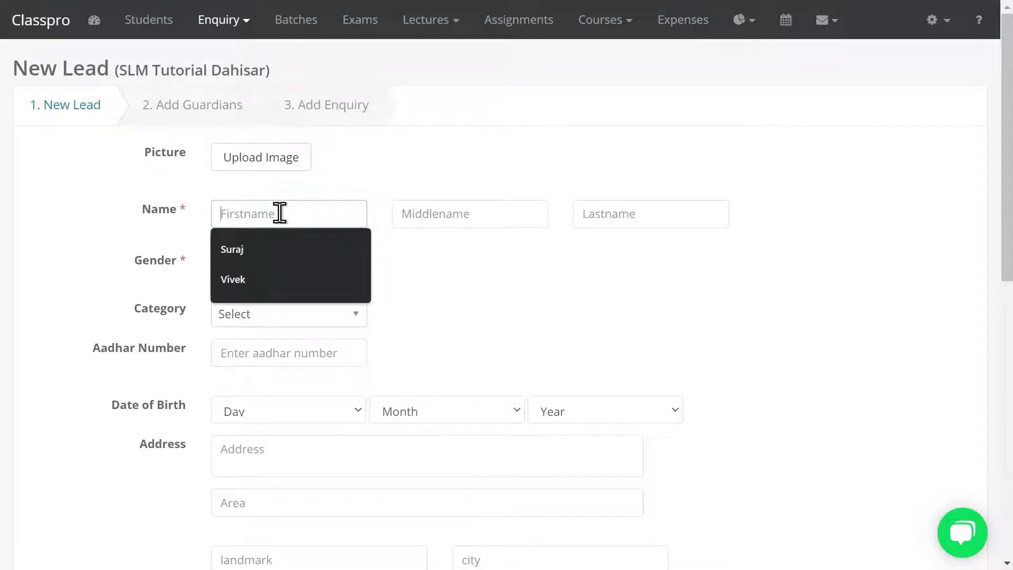
text(Man)
key(Tab)
key(Tab)
key(Tab)
key(shift+Tab)
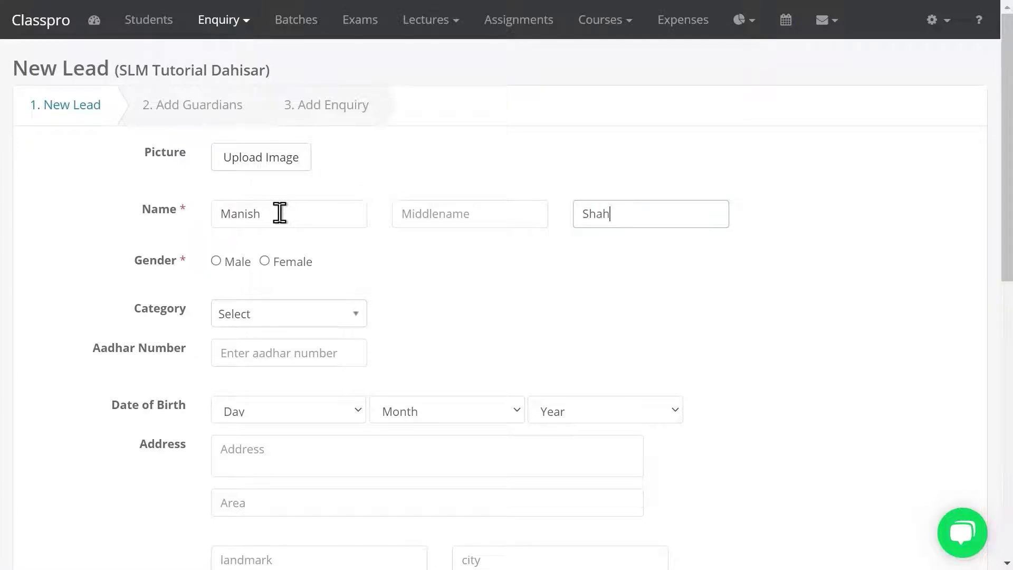
click(221, 262)
scroll(1010, 174, down, 5)
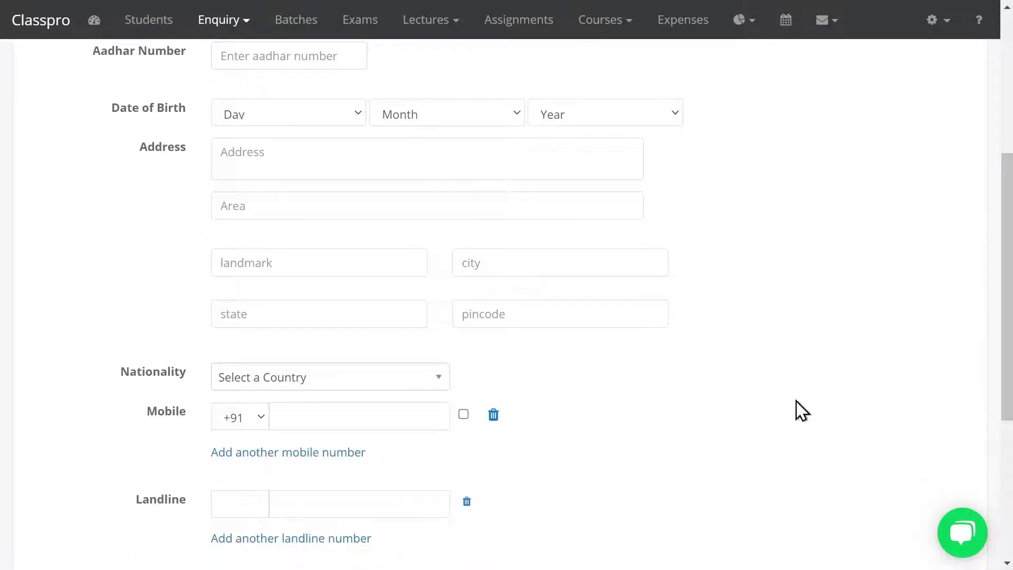
scroll(993, 356, down, 4)
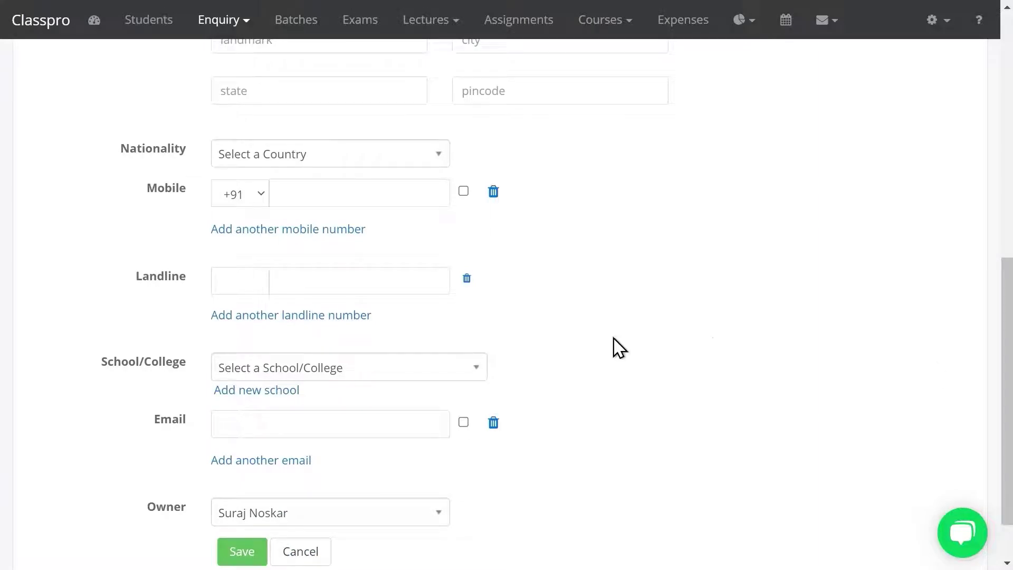
click(249, 549)
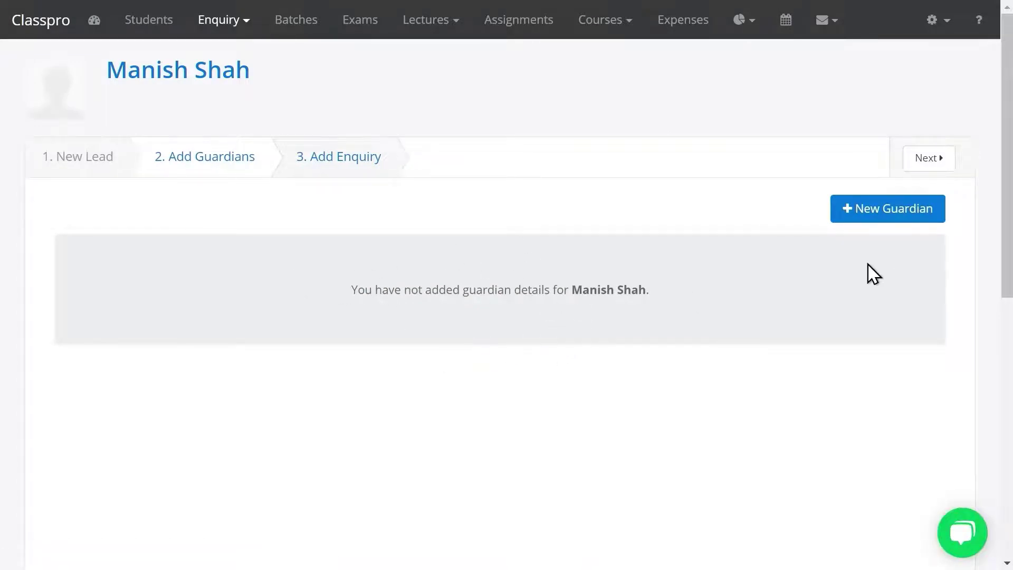
Dismiss the New Guardian form without adding anyone and proceed to Add Enquiry
click(876, 222)
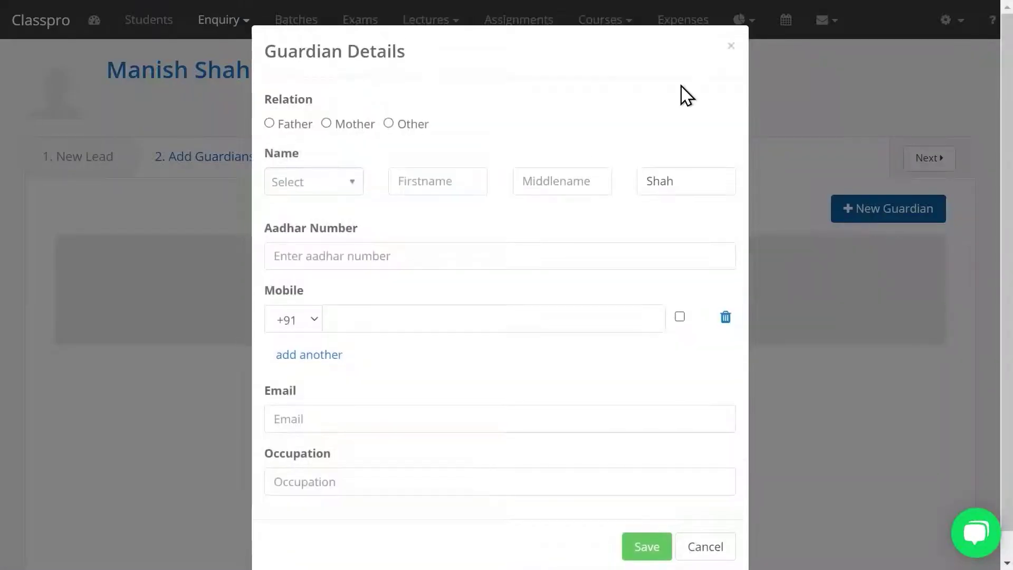
click(732, 48)
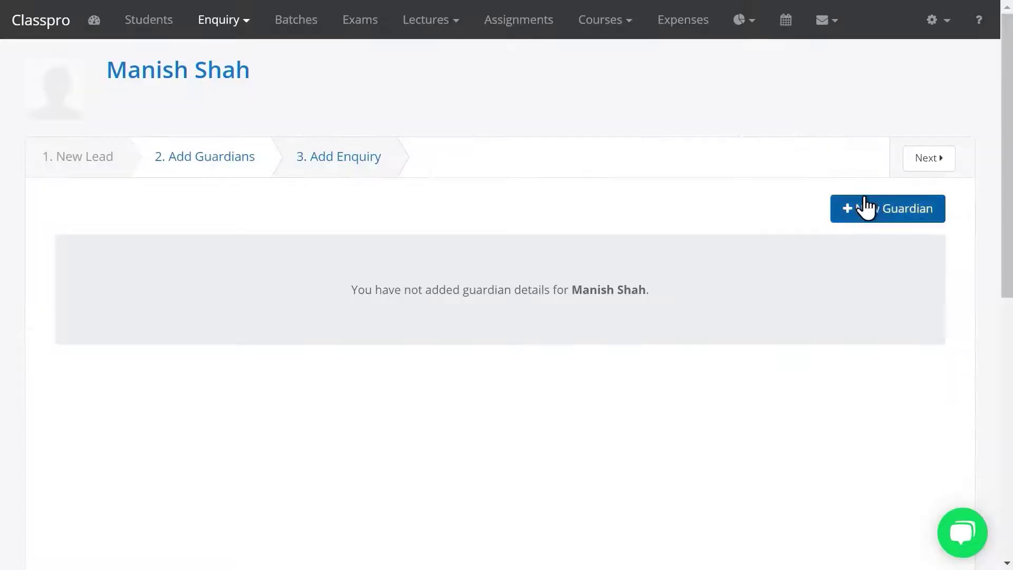
click(863, 208)
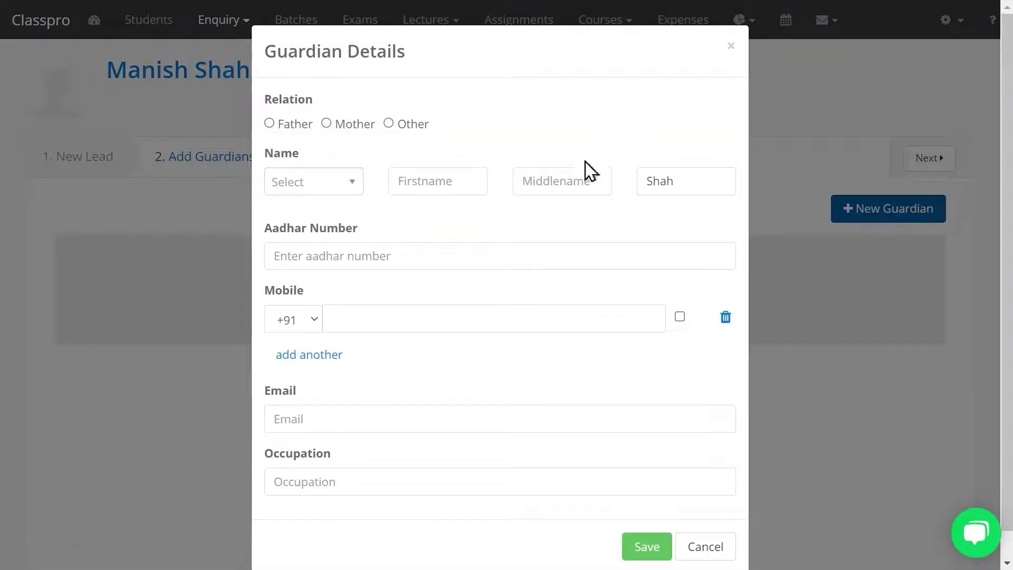
click(731, 48)
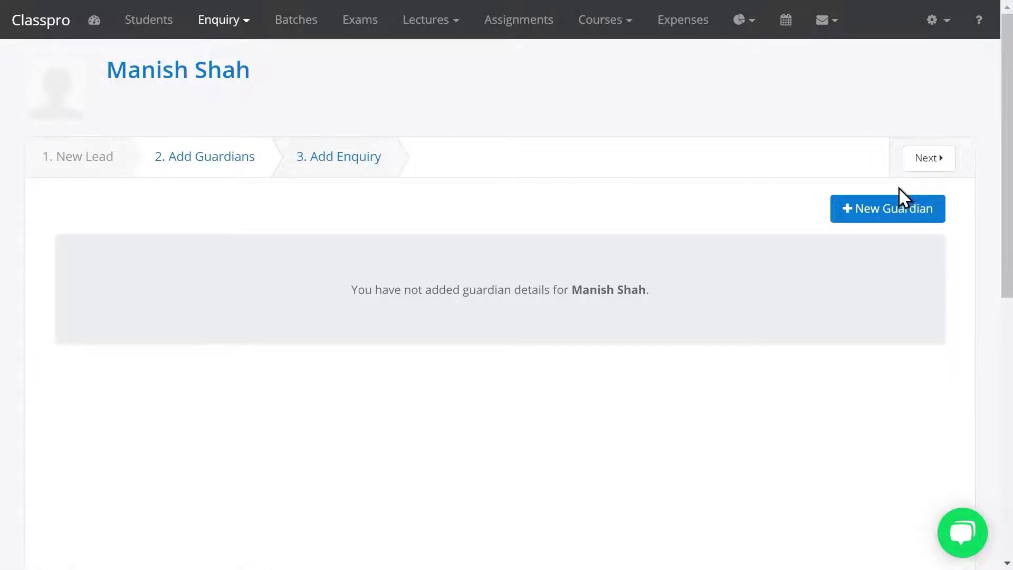
click(923, 168)
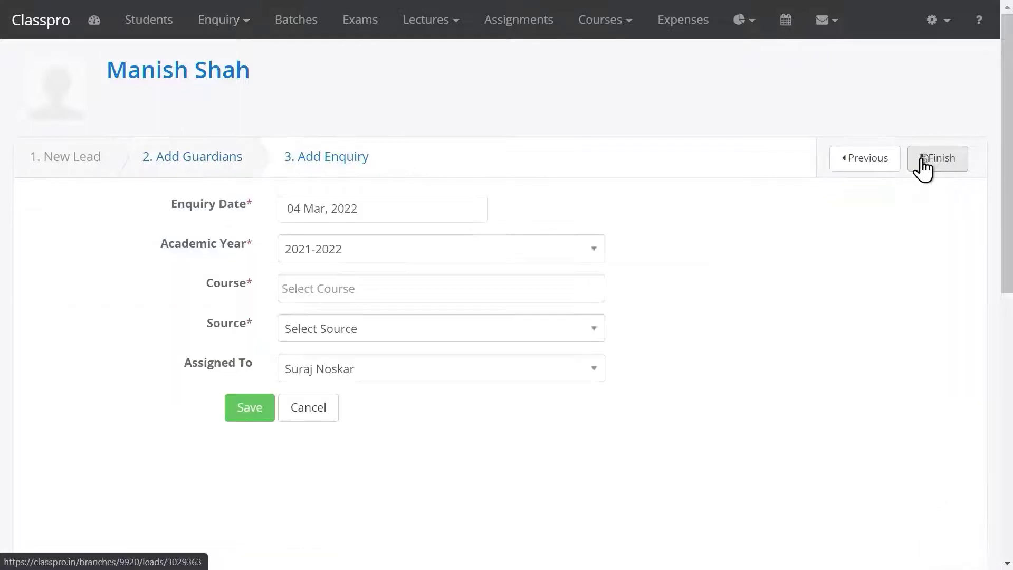
Save an enquiry for course 10th Std with source Walk in
click(351, 291)
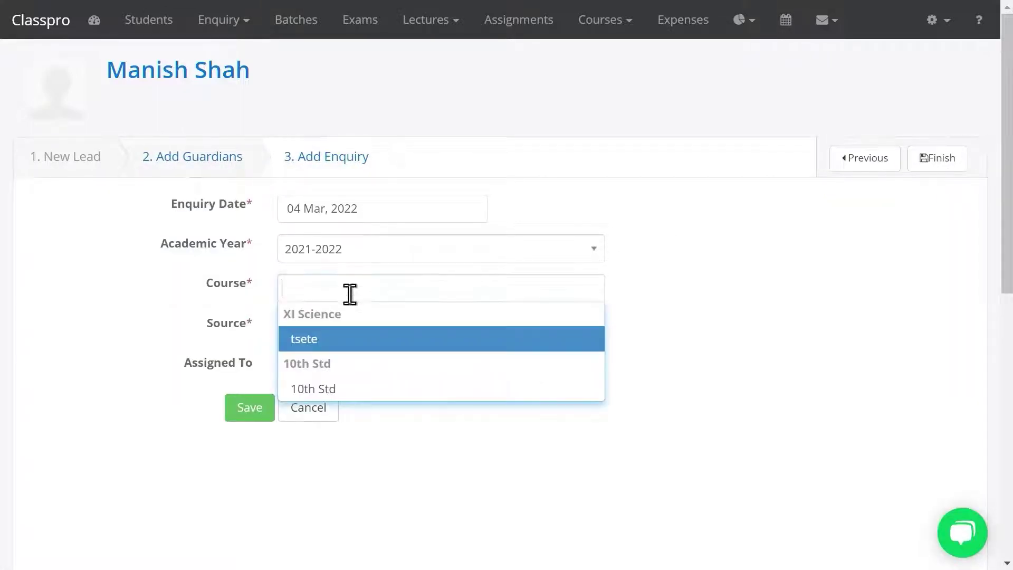
click(327, 391)
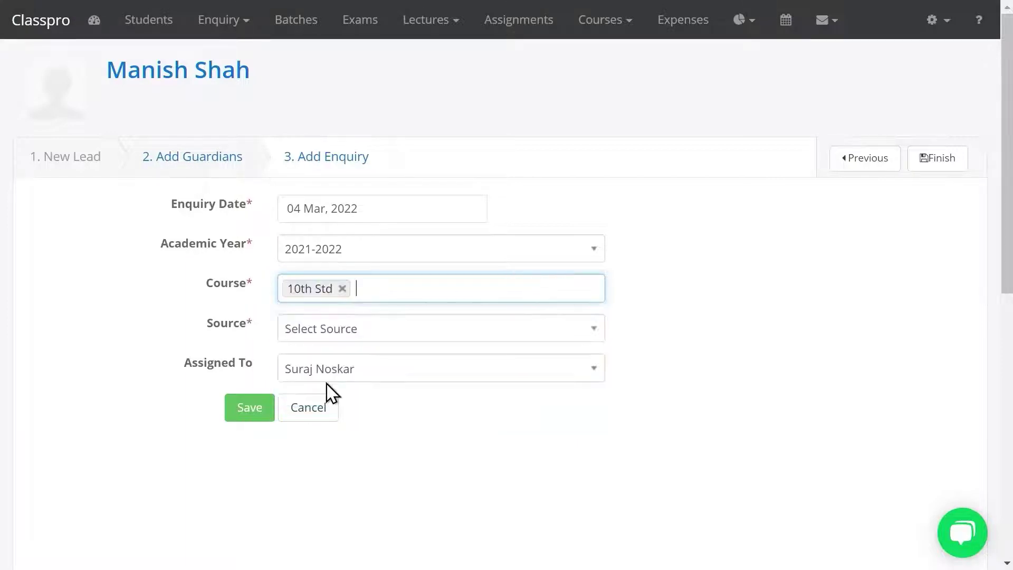
click(339, 332)
drag(592, 449, 587, 509)
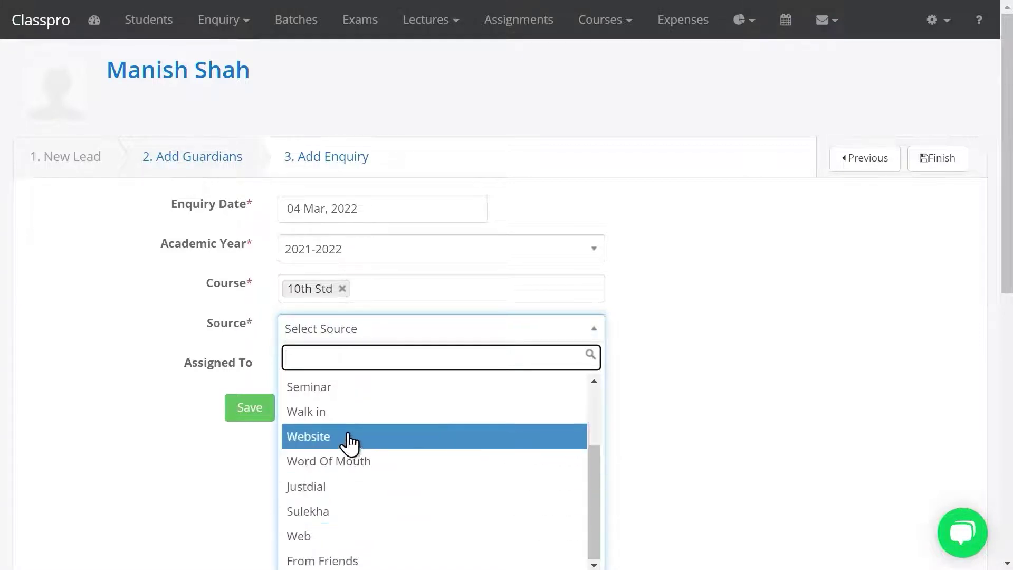
click(346, 415)
click(250, 411)
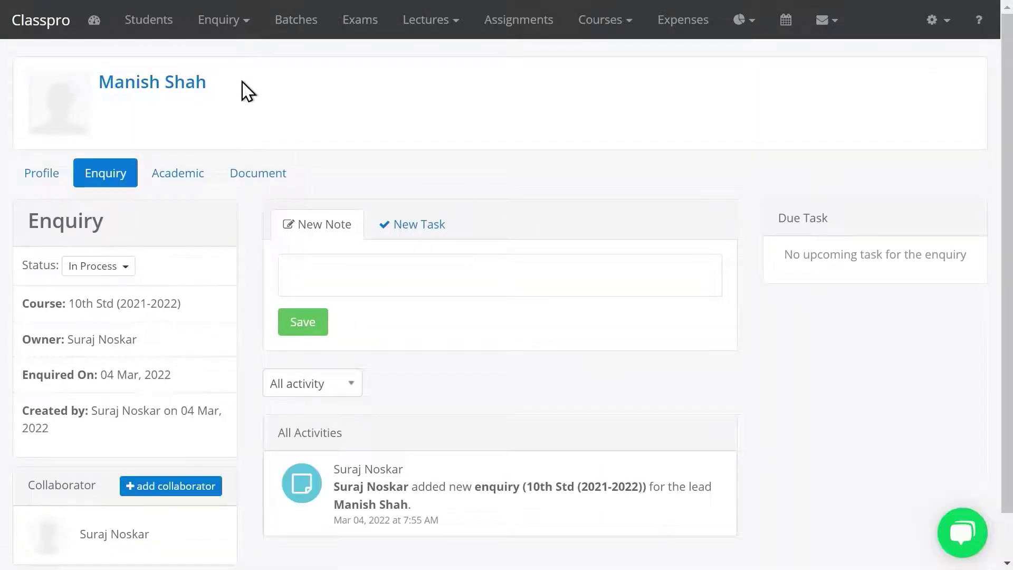
click(232, 22)
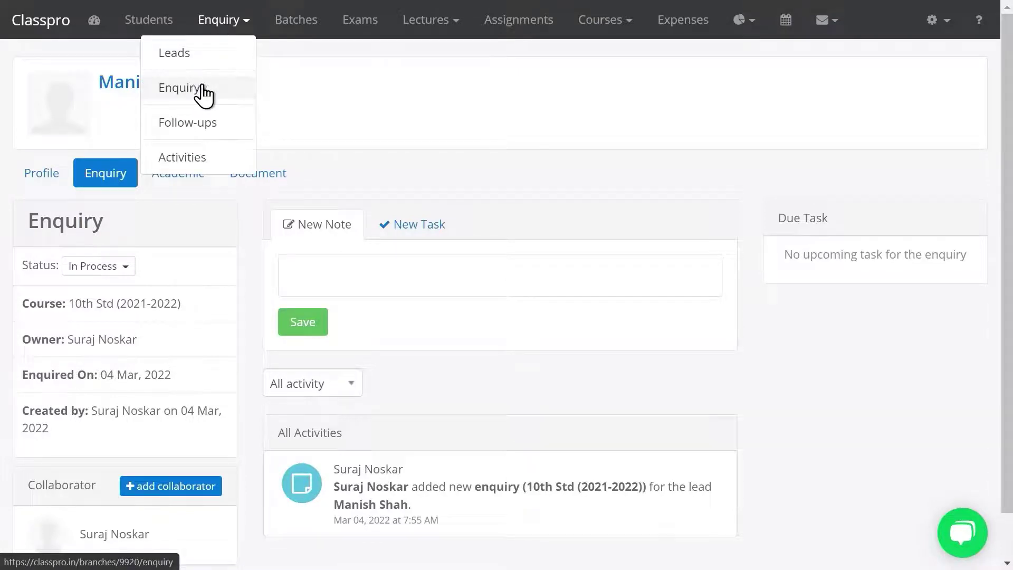
click(195, 88)
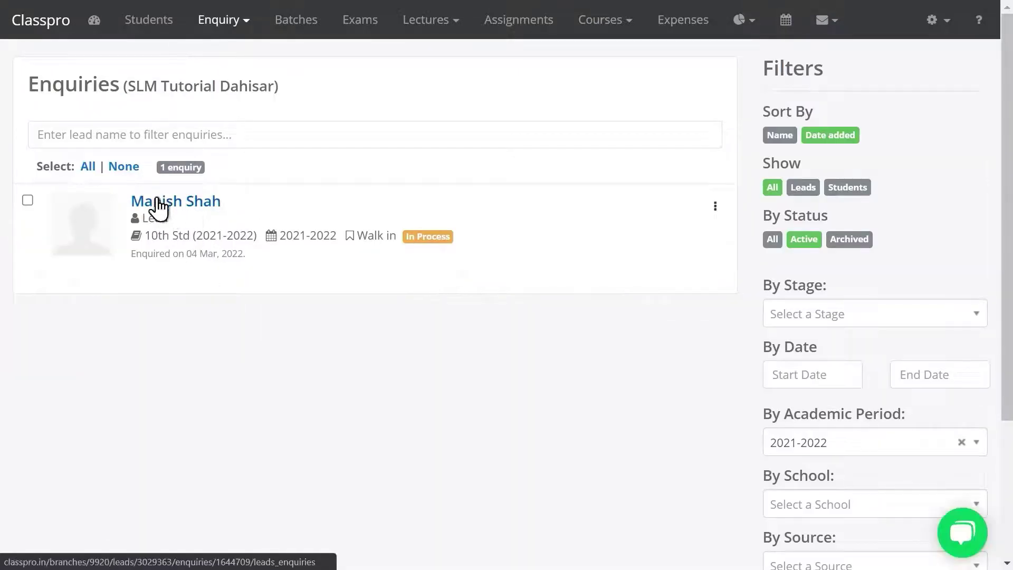
click(188, 213)
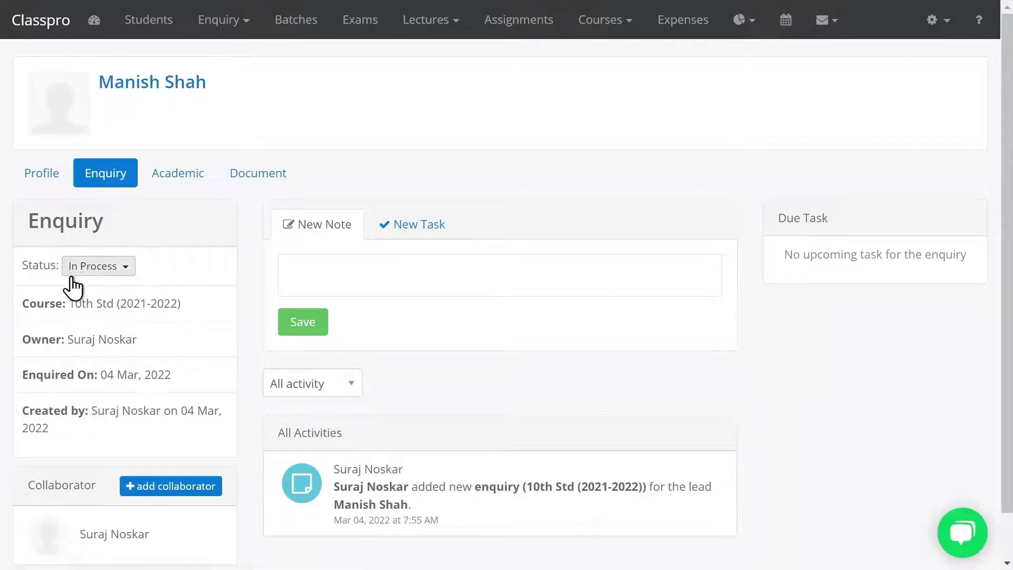
click(95, 272)
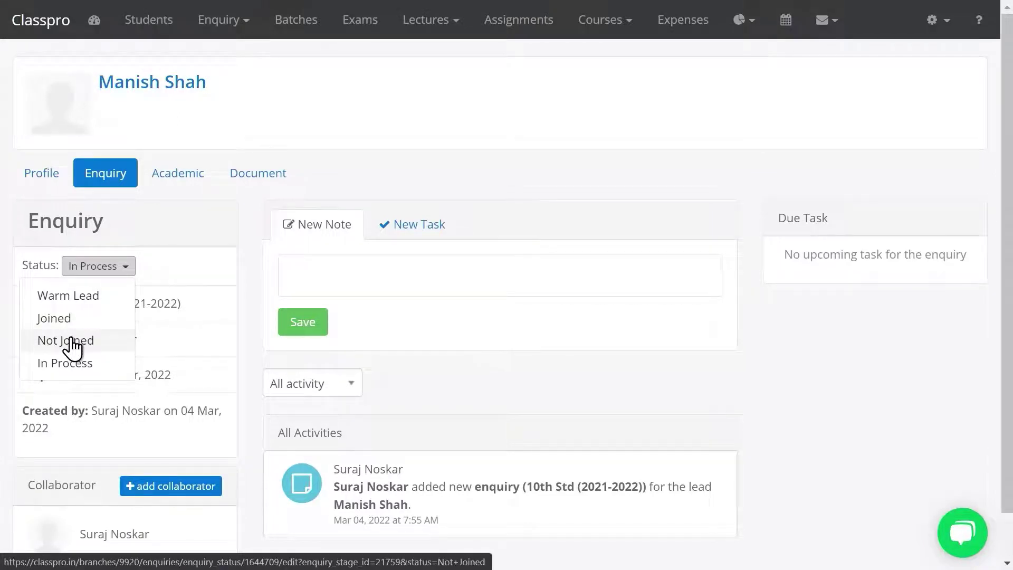
click(71, 342)
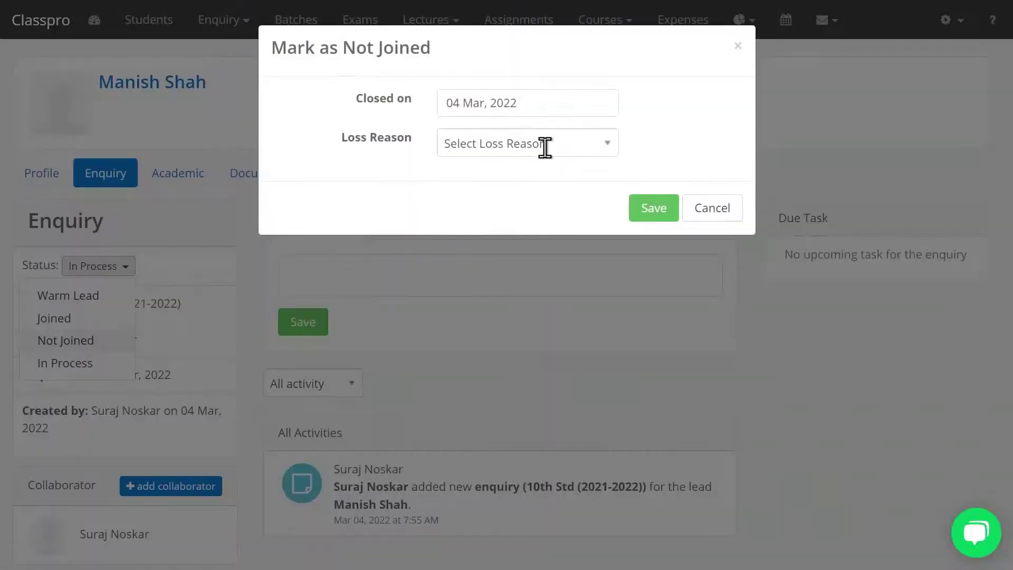
click(543, 146)
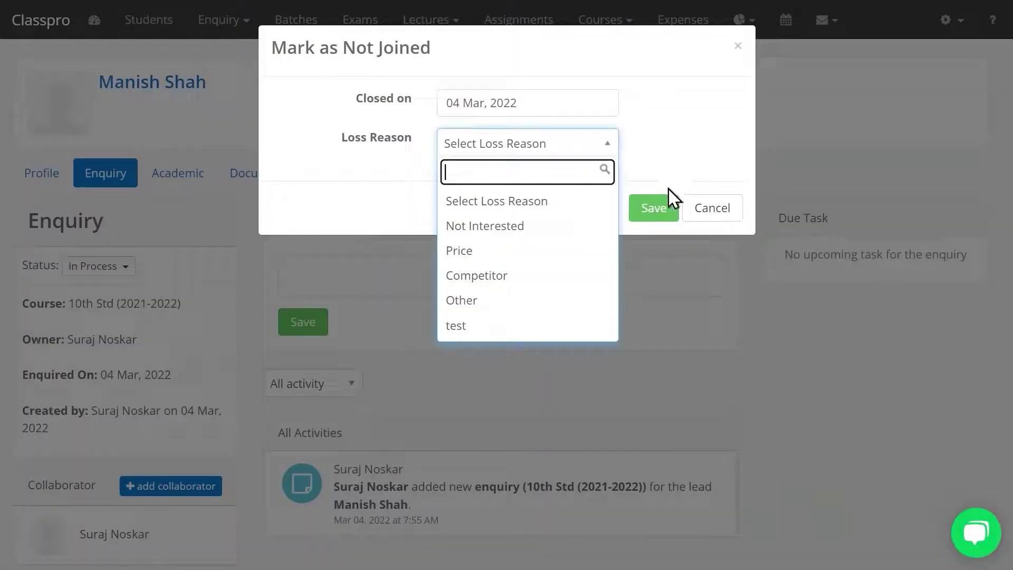
click(713, 210)
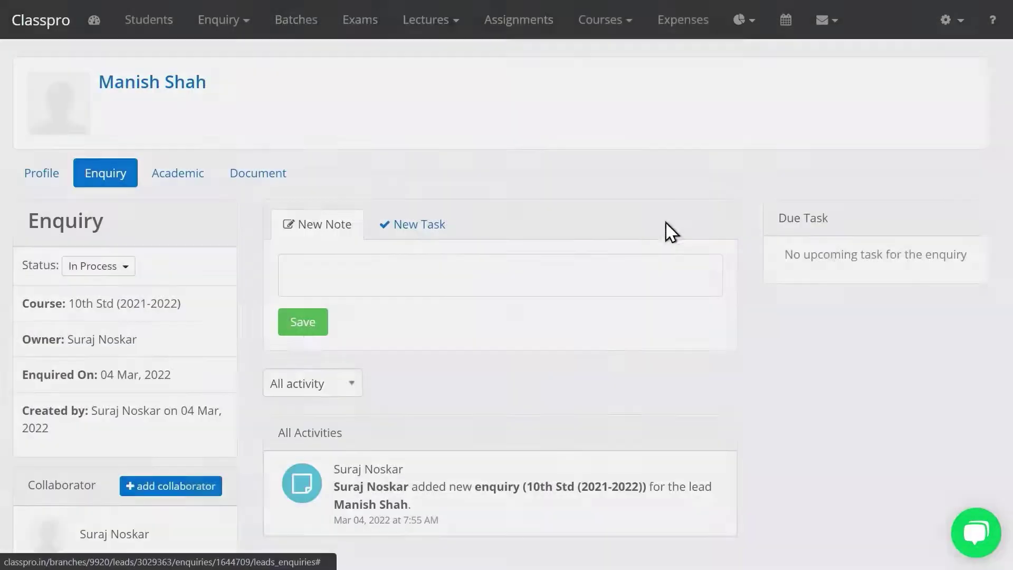
Set the enquiry status to Joined and confirm, bringing up the 10th Std admission details
click(108, 271)
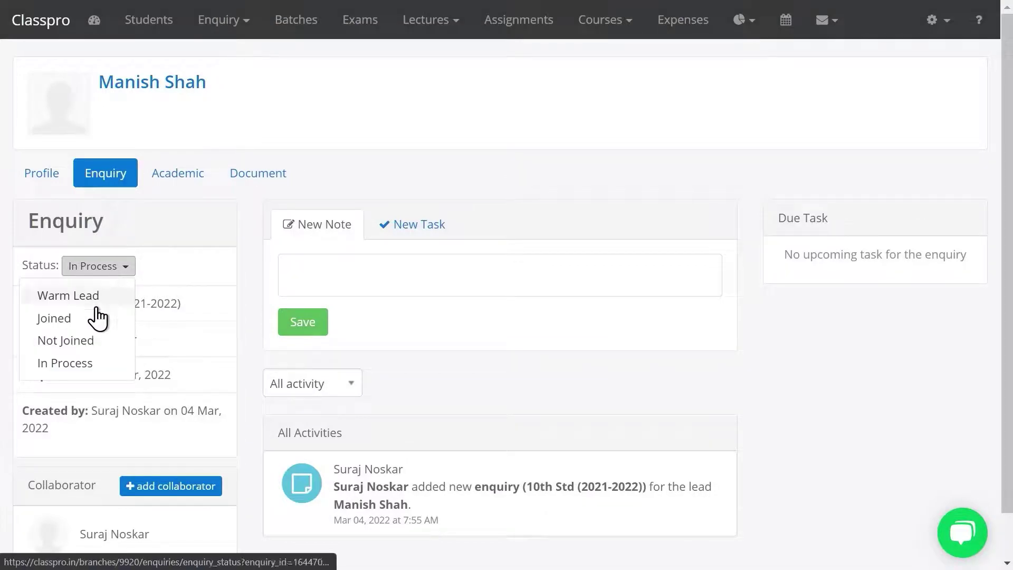
click(88, 326)
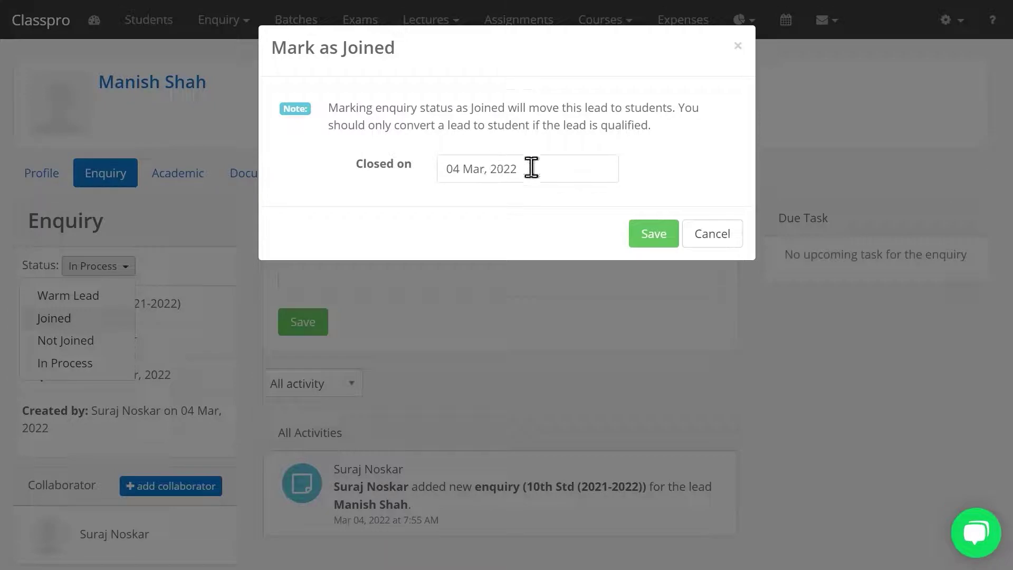
click(660, 238)
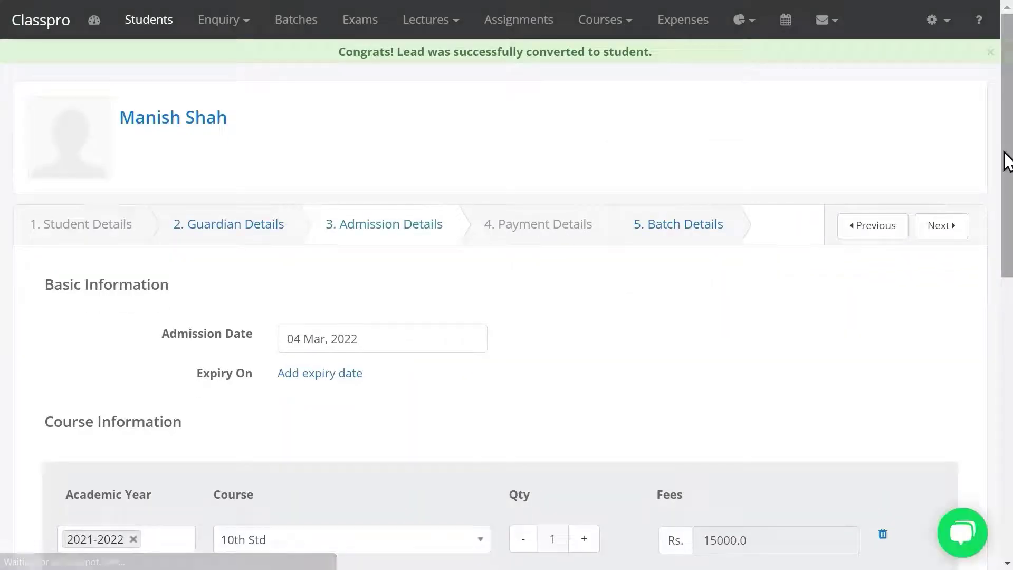
scroll(1007, 86, down, 5)
scroll(860, 346, down, 3)
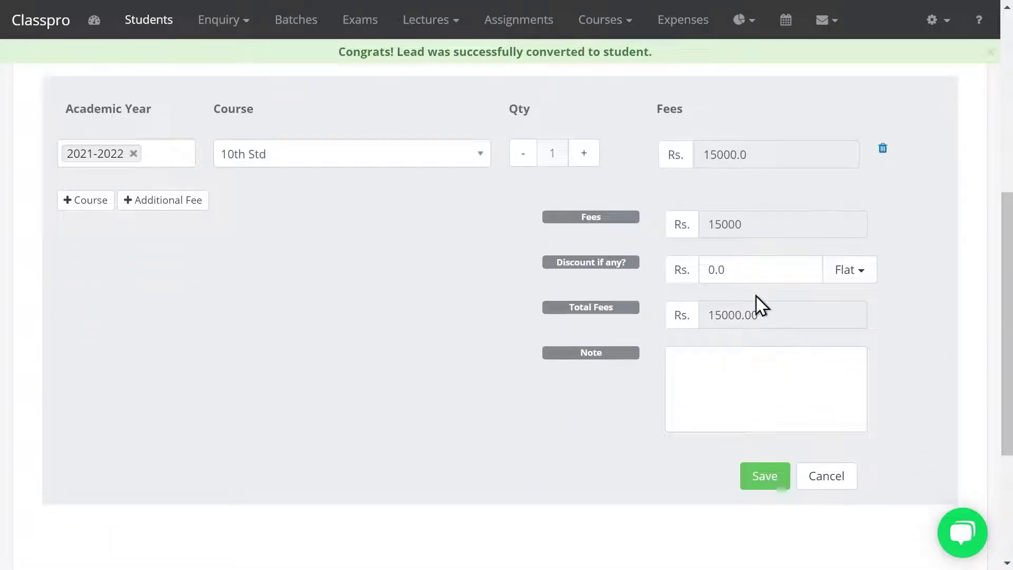
Save the 10th Std admission and record the full Rs. 15,000 cash payment
click(756, 474)
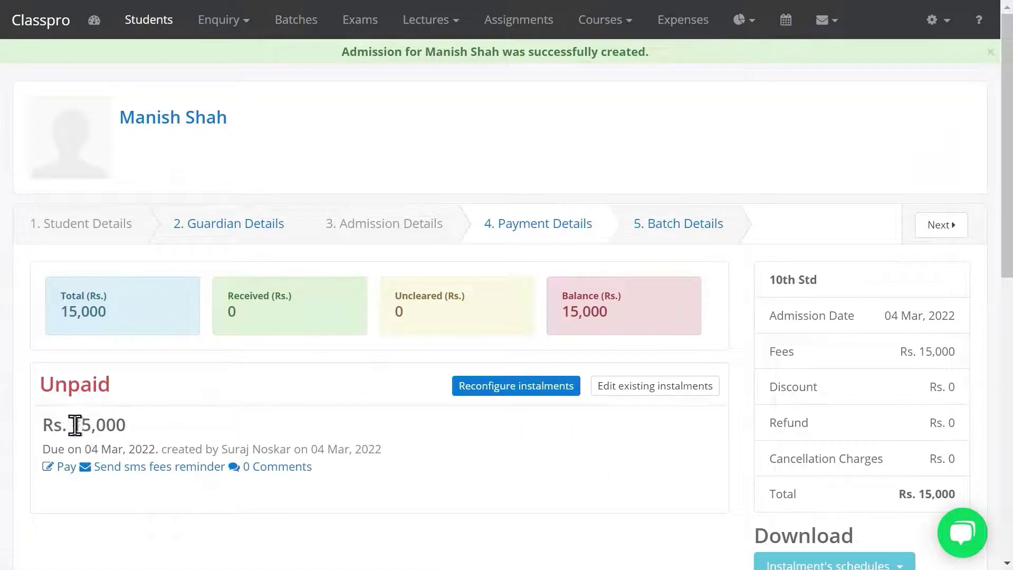
click(59, 471)
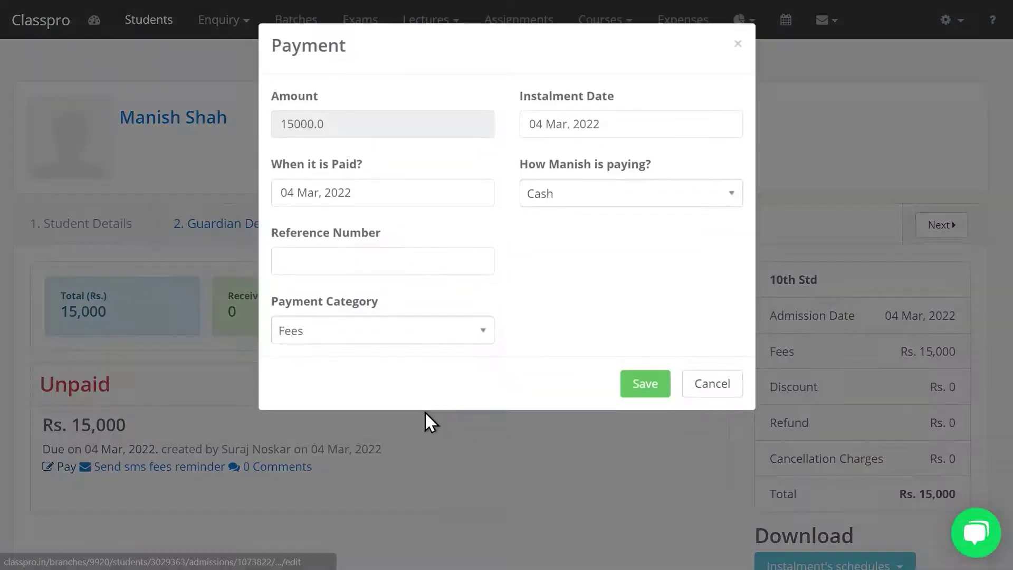
click(649, 388)
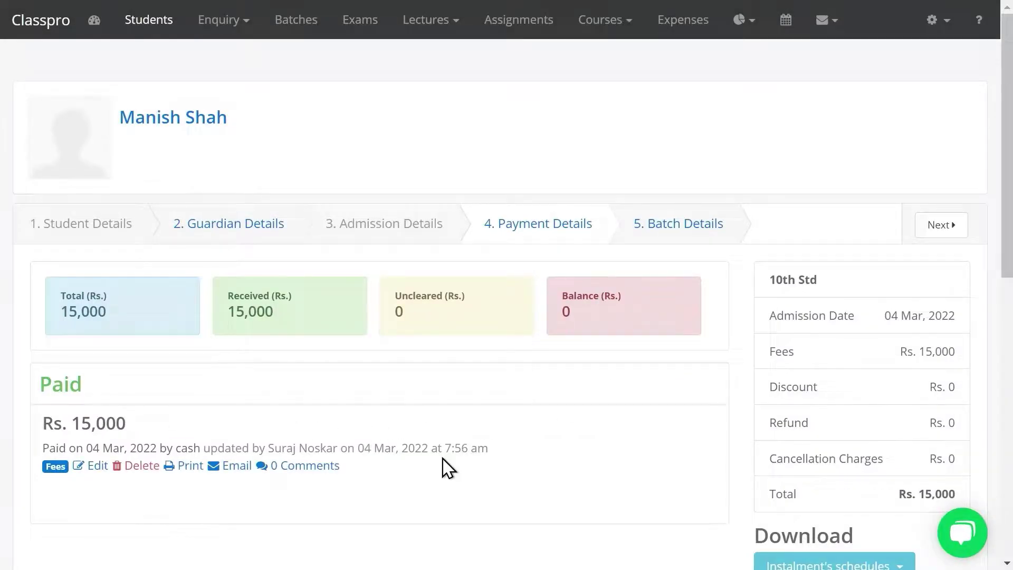
Add the converted student to the 10th Std (2021-22) batch, then view the Students list
click(942, 227)
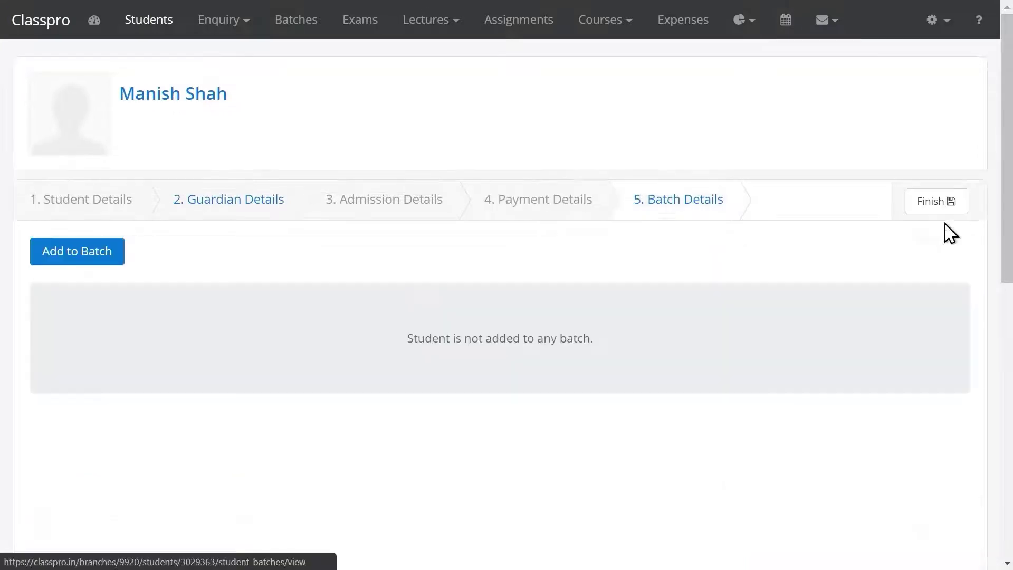
click(106, 253)
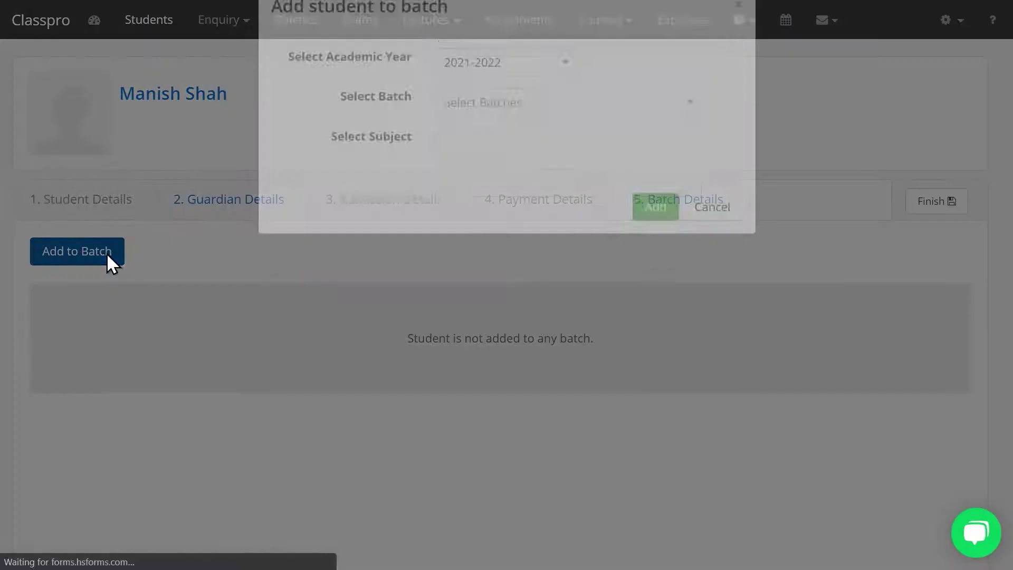
click(473, 149)
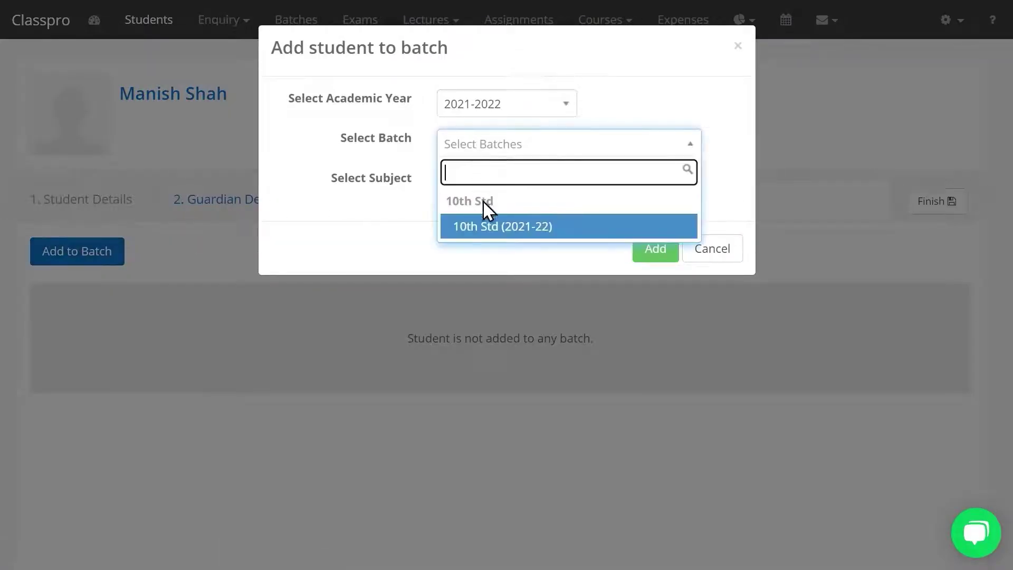
click(490, 227)
click(653, 247)
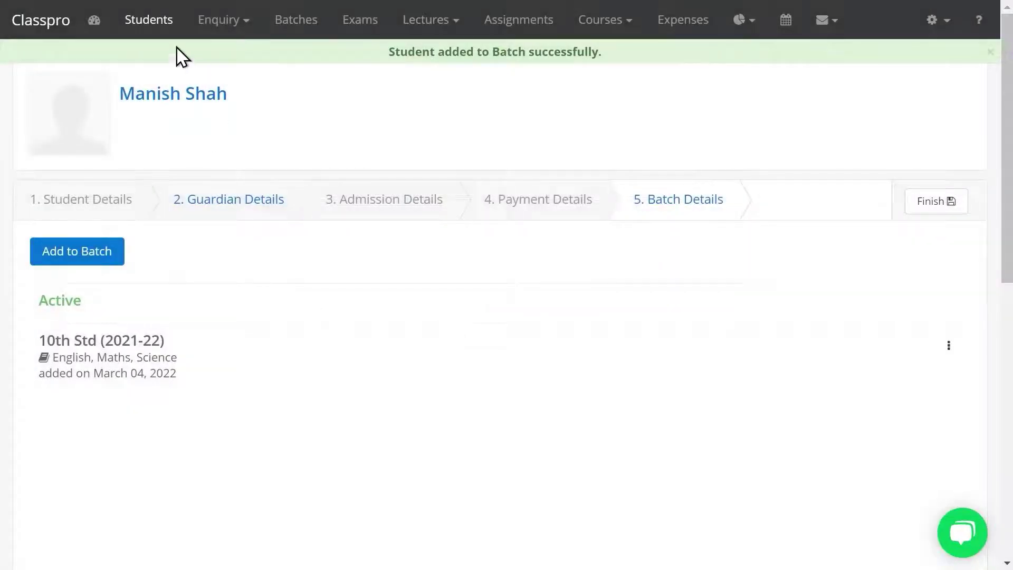
click(148, 22)
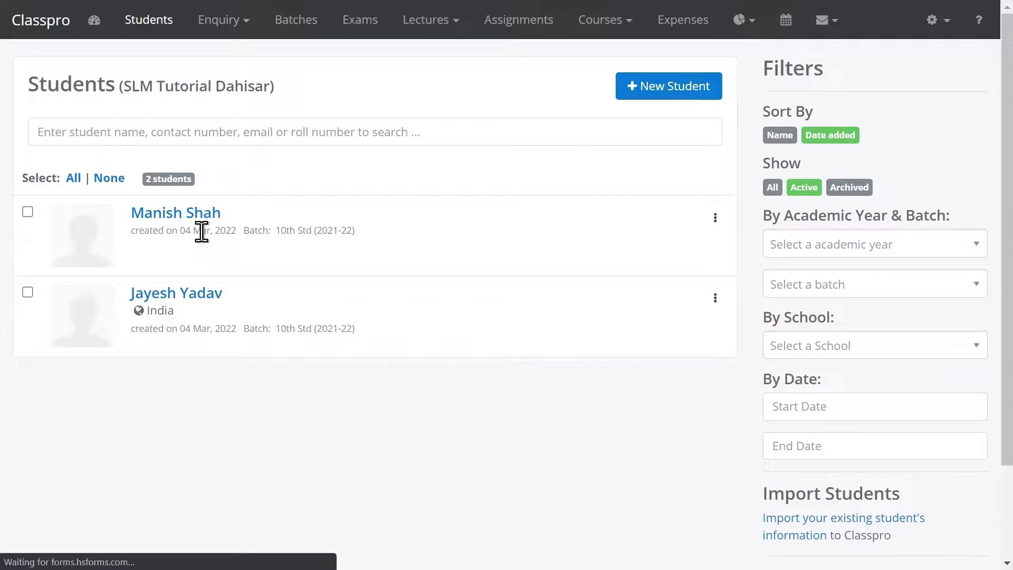
Open the student's enquiry record and save a Testing note
click(217, 21)
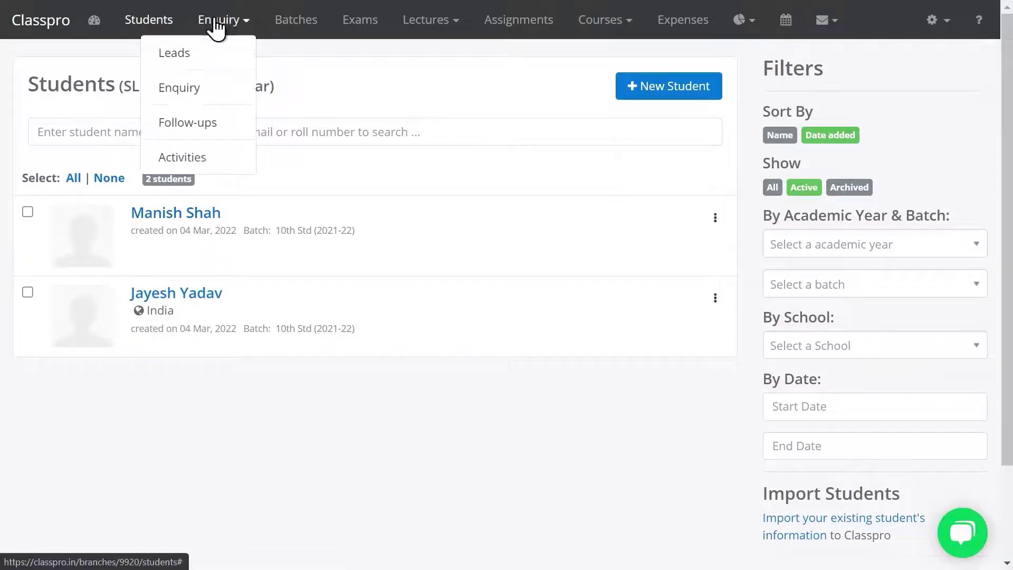
click(190, 91)
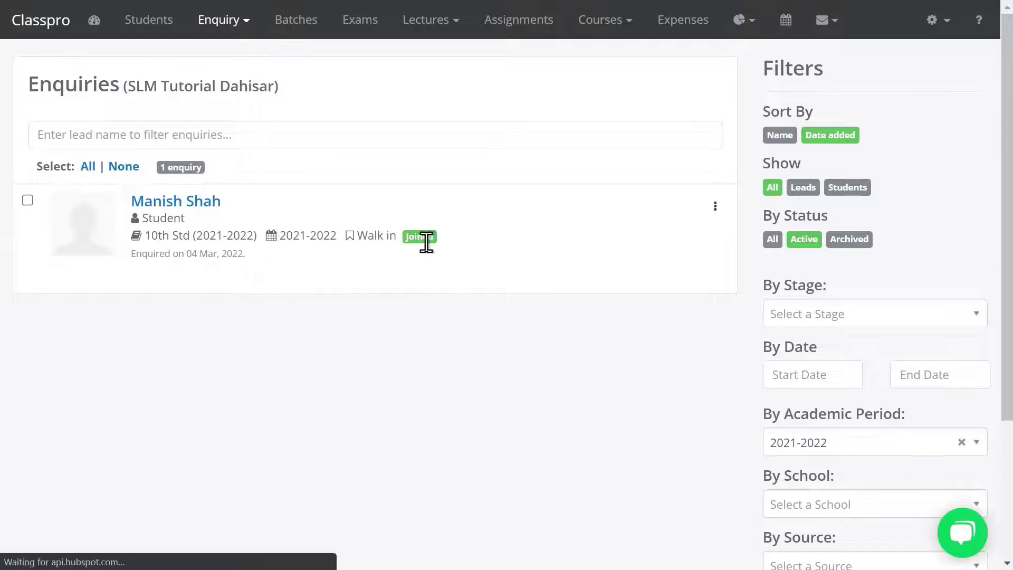
double_click(427, 237)
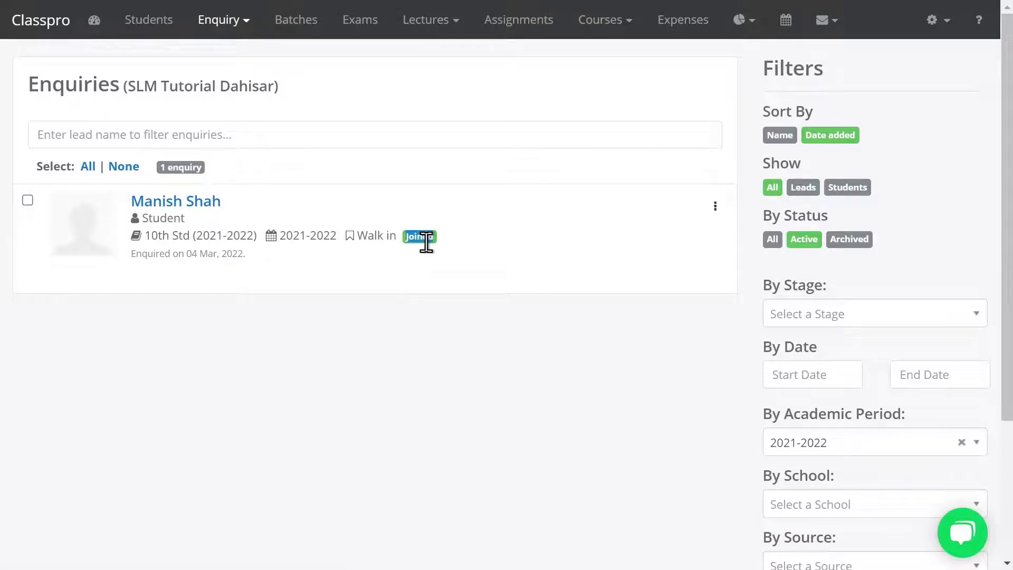
click(178, 207)
click(325, 290)
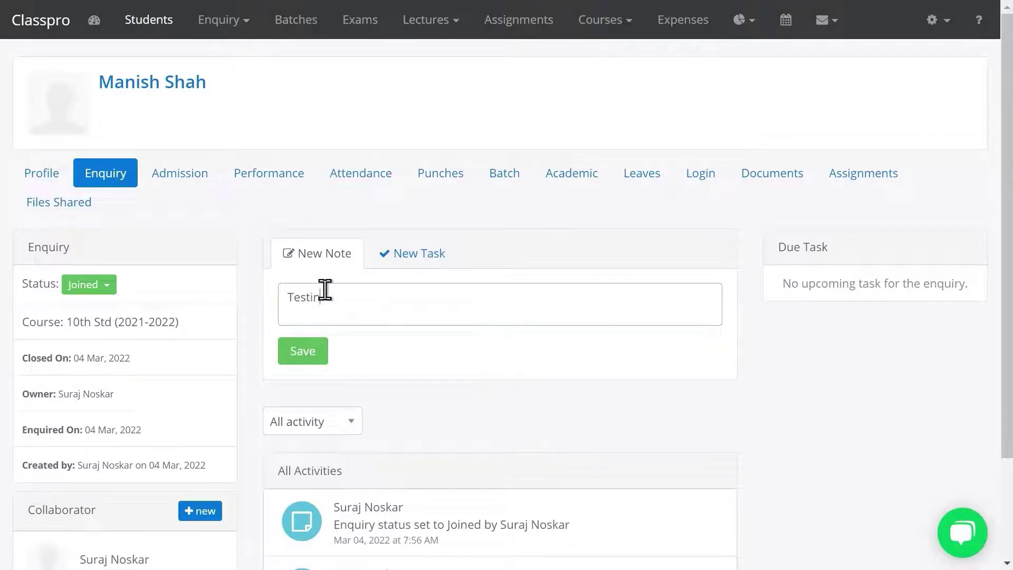
click(313, 346)
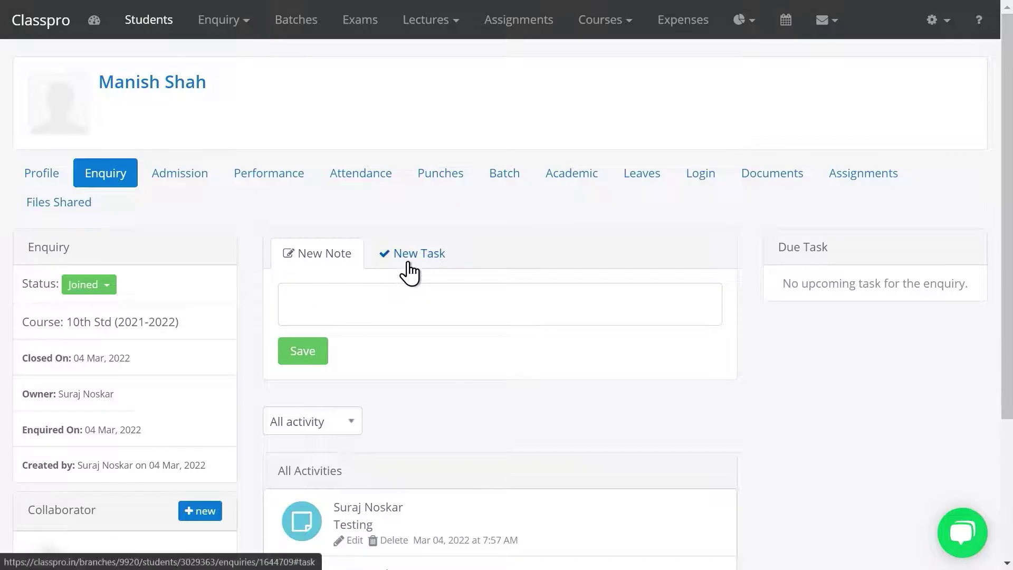
Add a Call for admission task due 04 Mar 2022, 8:00 AM
click(410, 272)
click(361, 299)
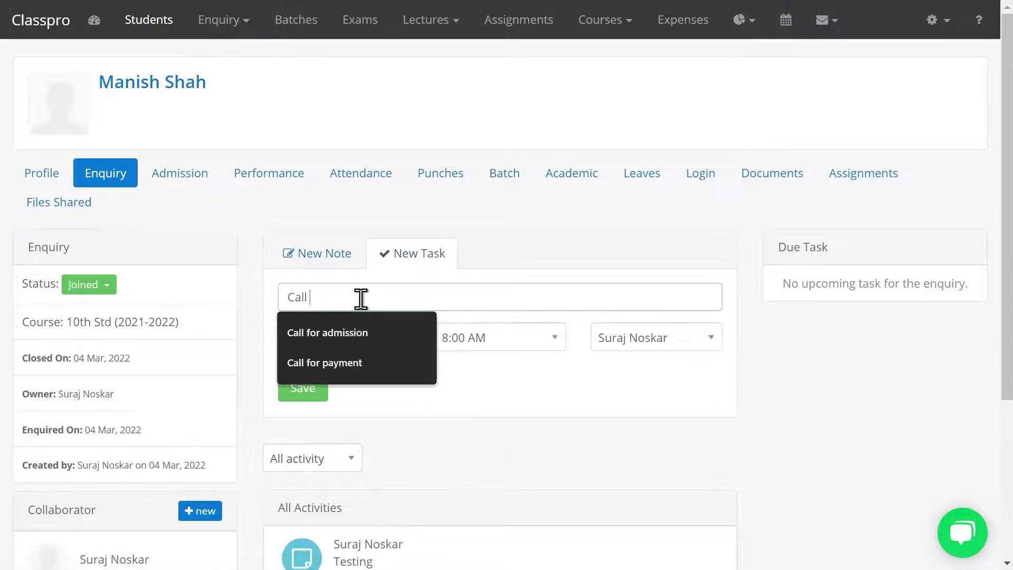
text(for)
key(Down)
key(Return)
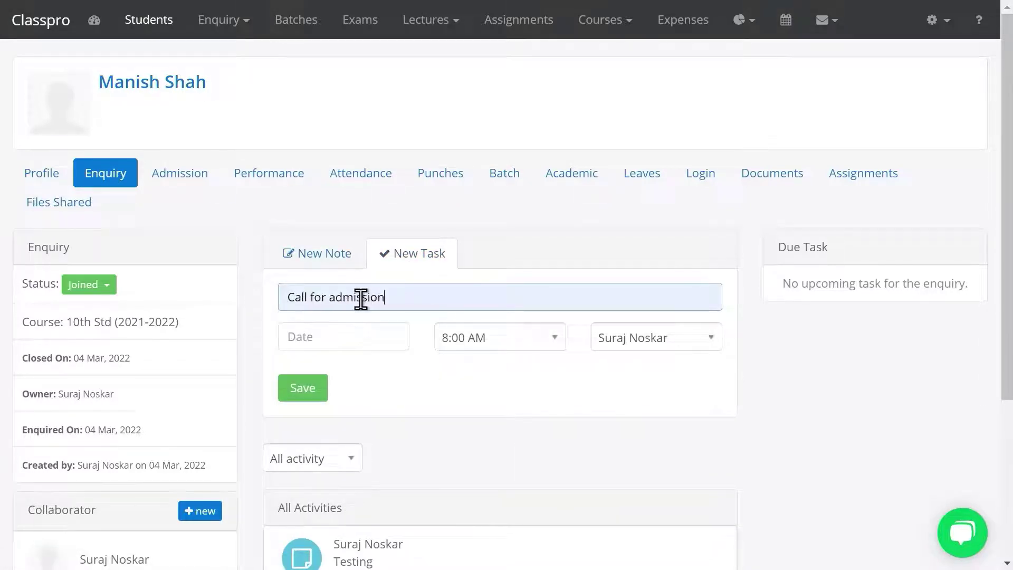
click(328, 349)
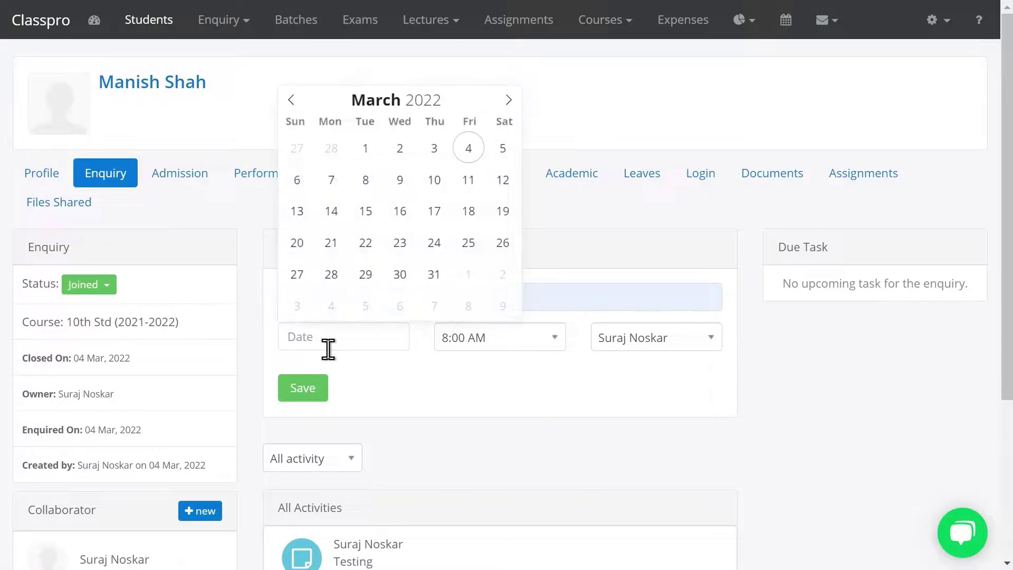
click(469, 149)
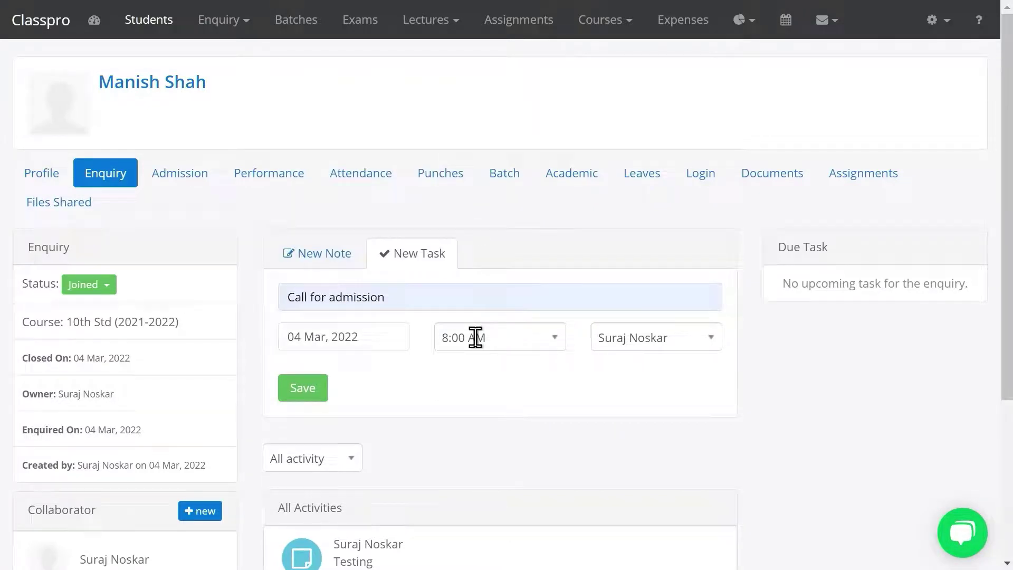
click(296, 387)
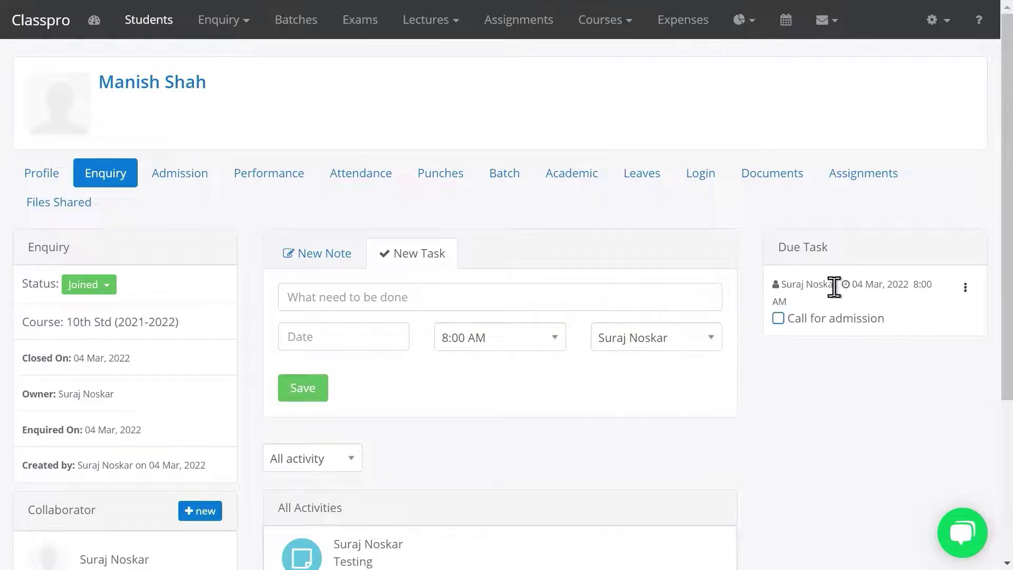
Mark the enquiry's Call for admission follow-up as done and start a next-activity note
click(218, 31)
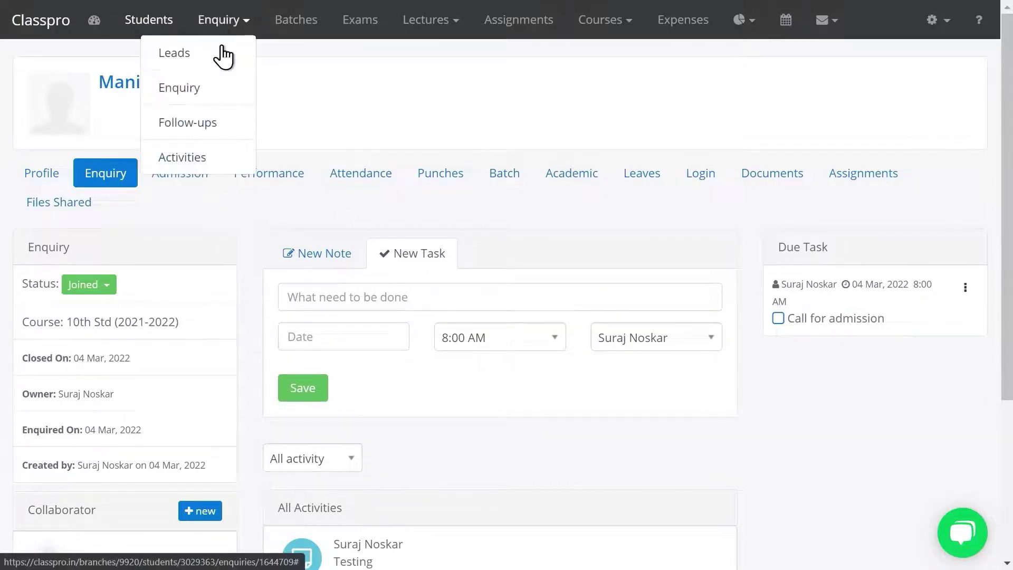
click(203, 126)
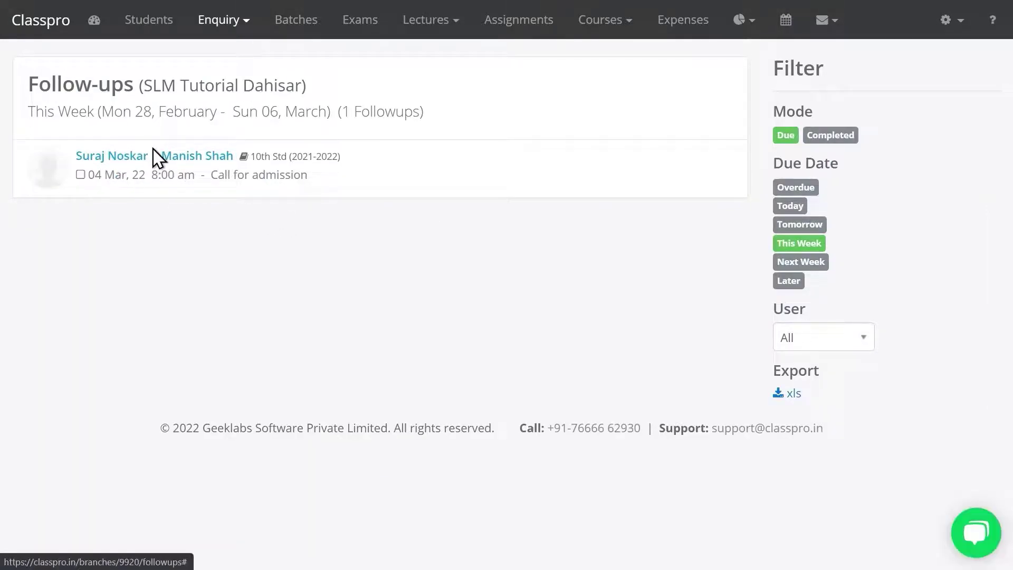
click(80, 176)
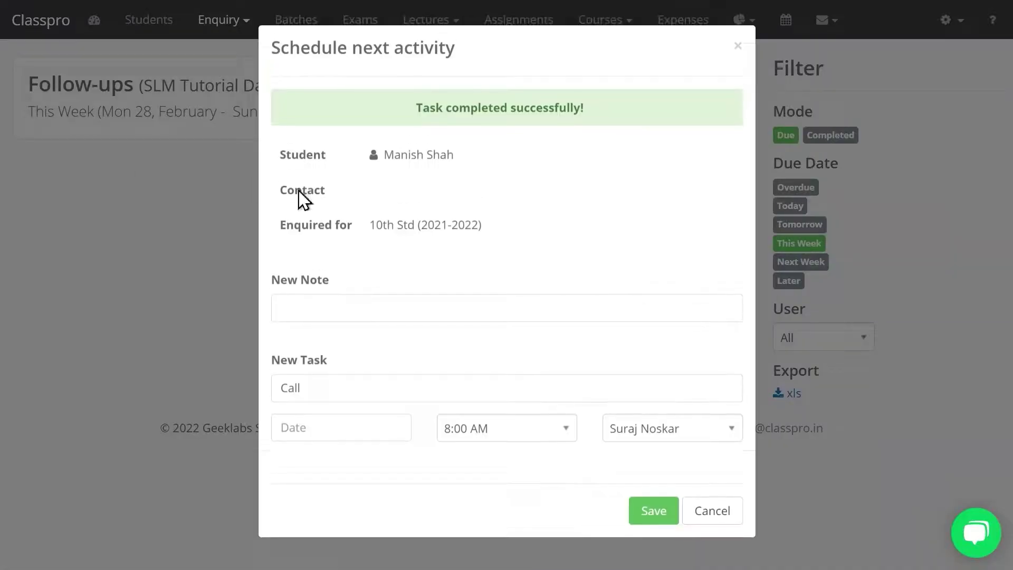
drag(423, 109, 567, 113)
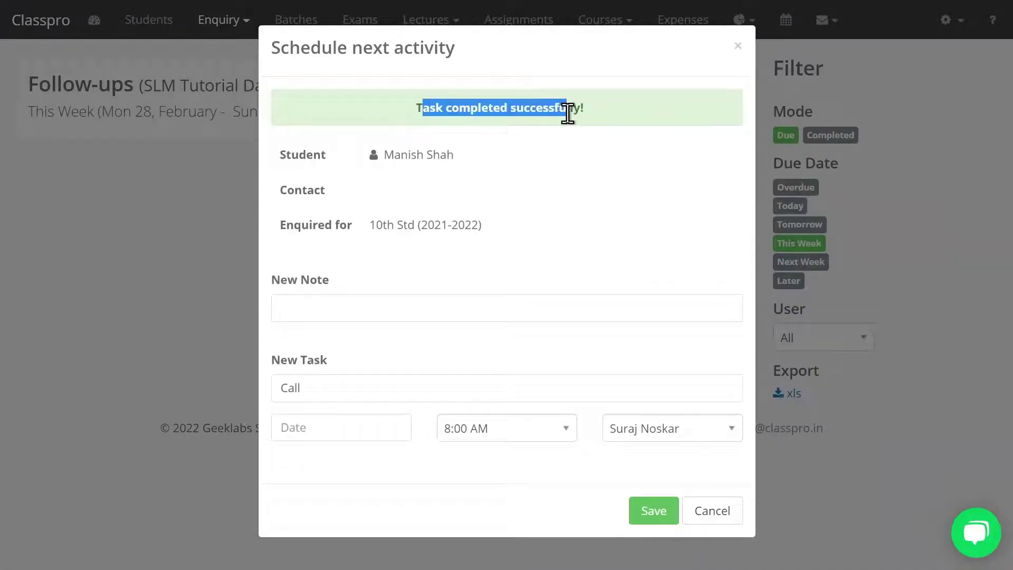
click(397, 305)
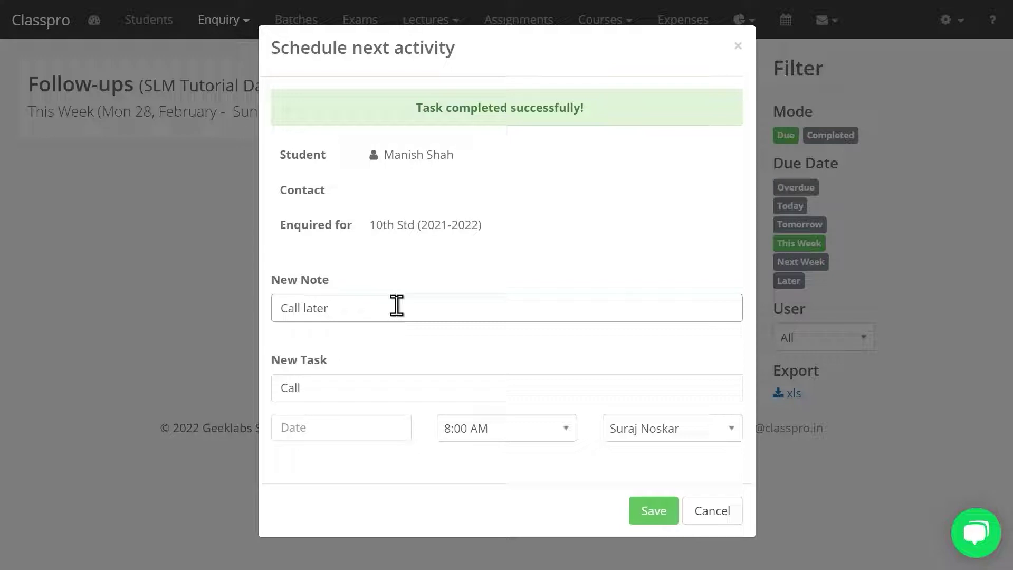
Schedule a Call admission task for 04 Mar 2022 at 9:00 AM and save it
click(328, 393)
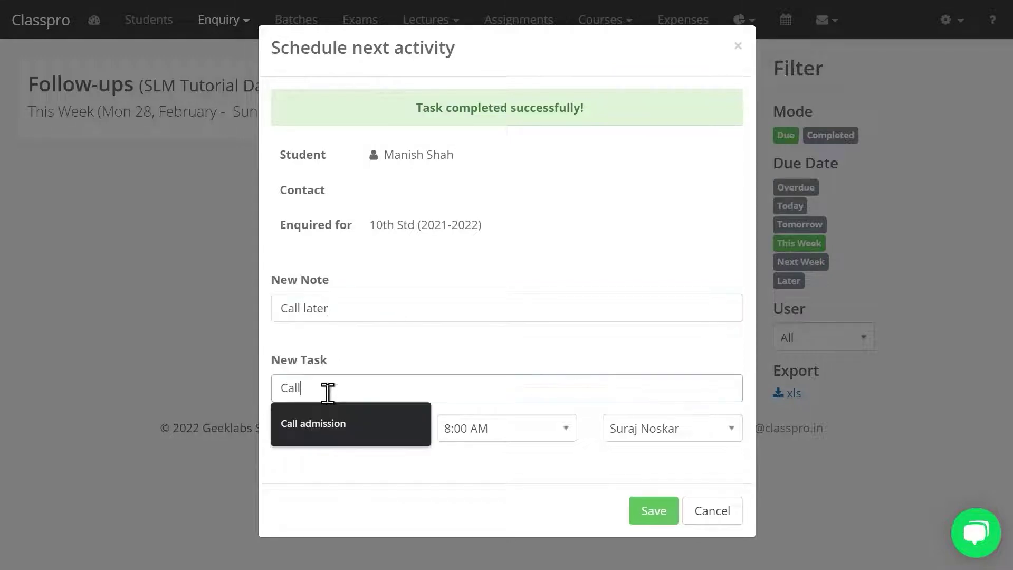
click(327, 422)
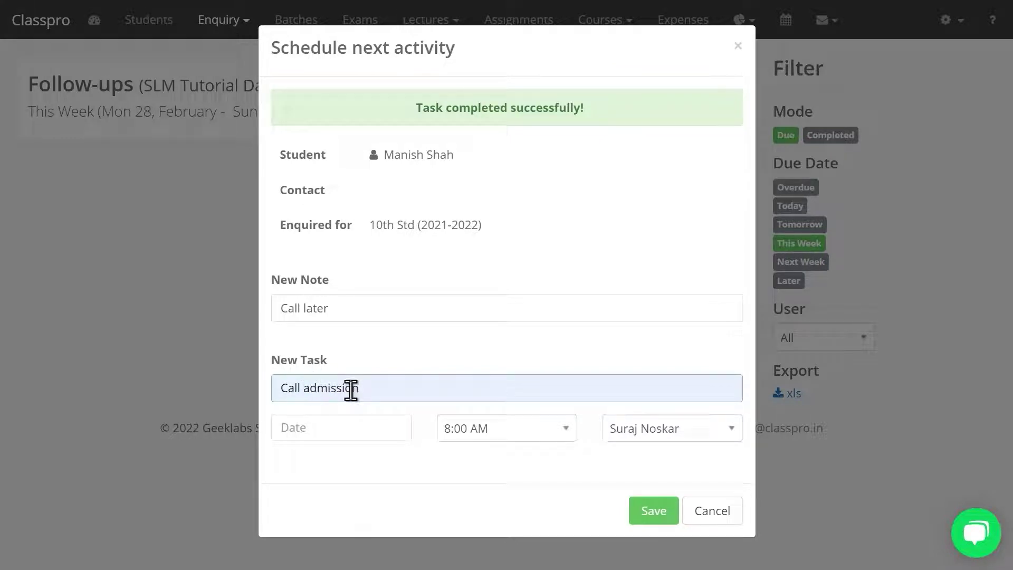
click(312, 434)
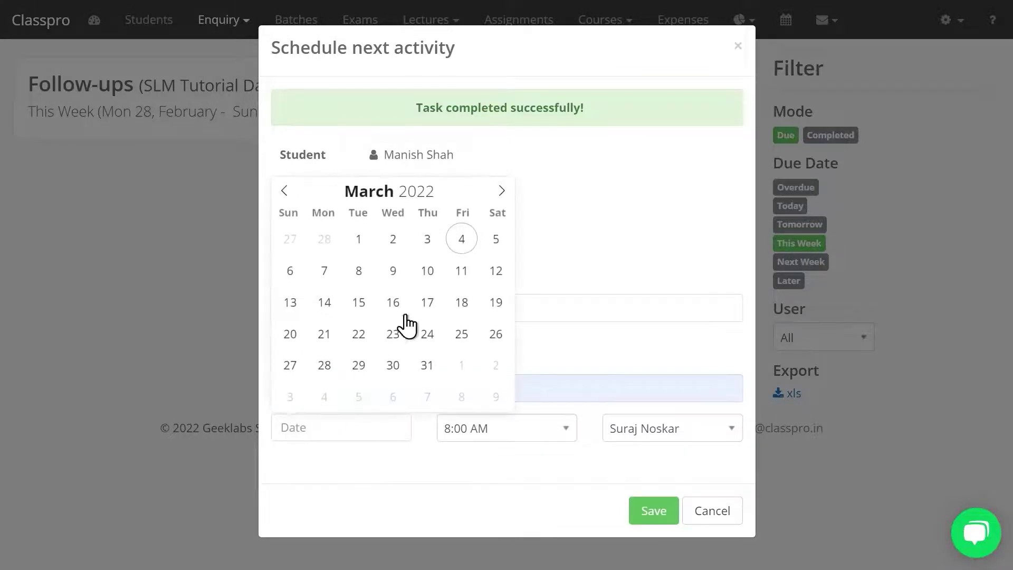
click(462, 241)
text(9)
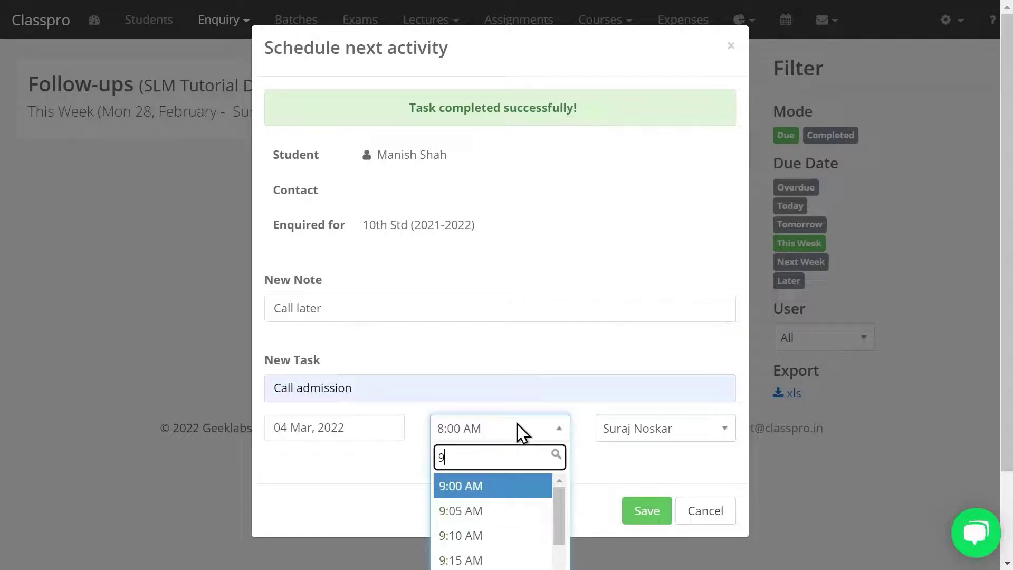
key(Return)
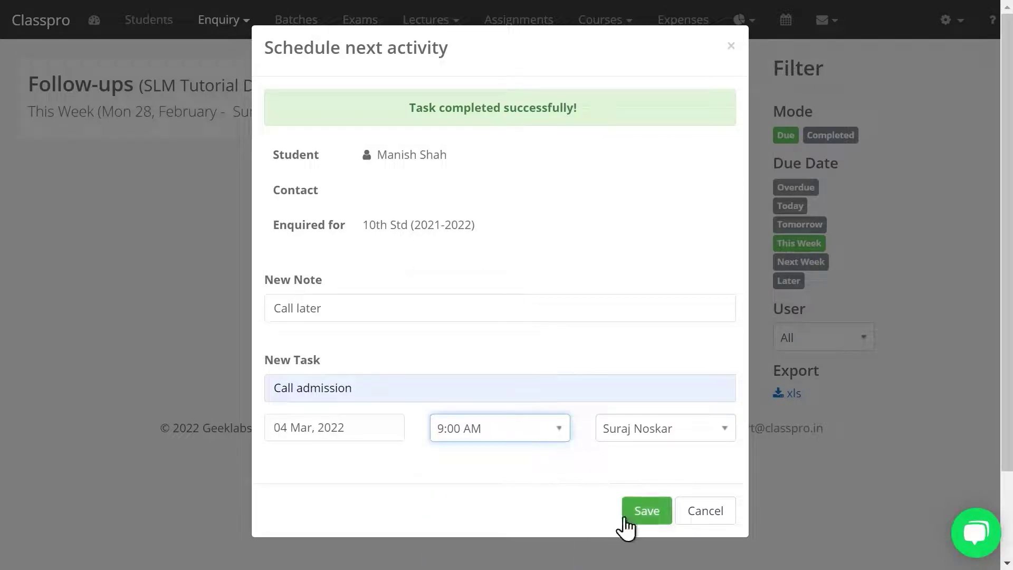
click(636, 515)
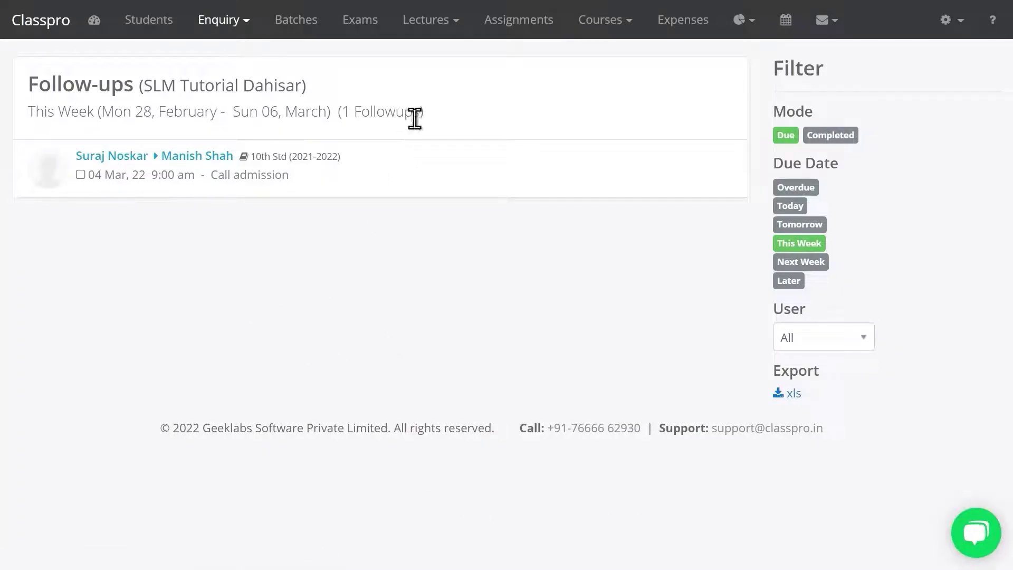
From Settings > Users, invite a new user by e-mail with the Admin role for both branches
click(421, 23)
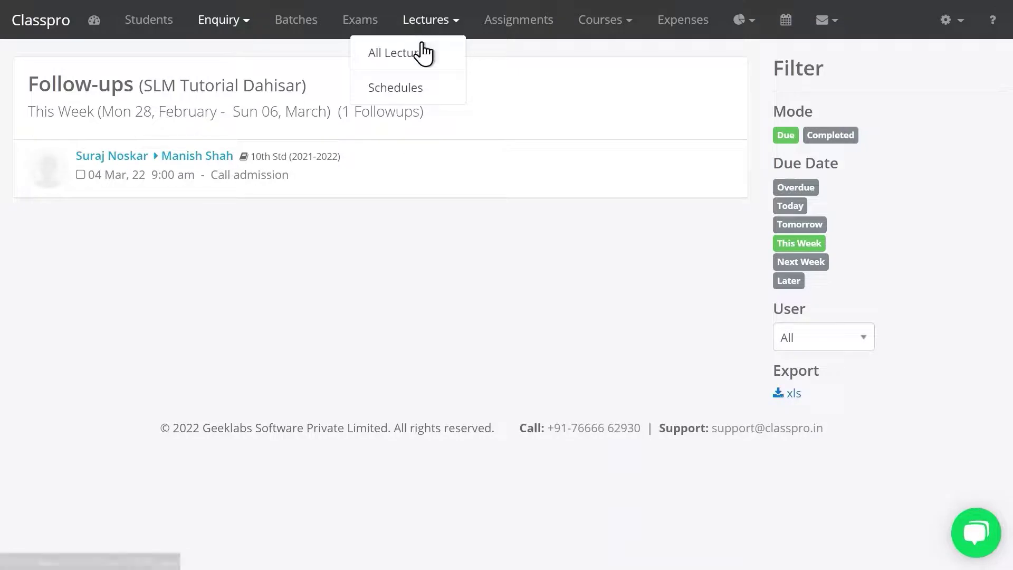
click(545, 79)
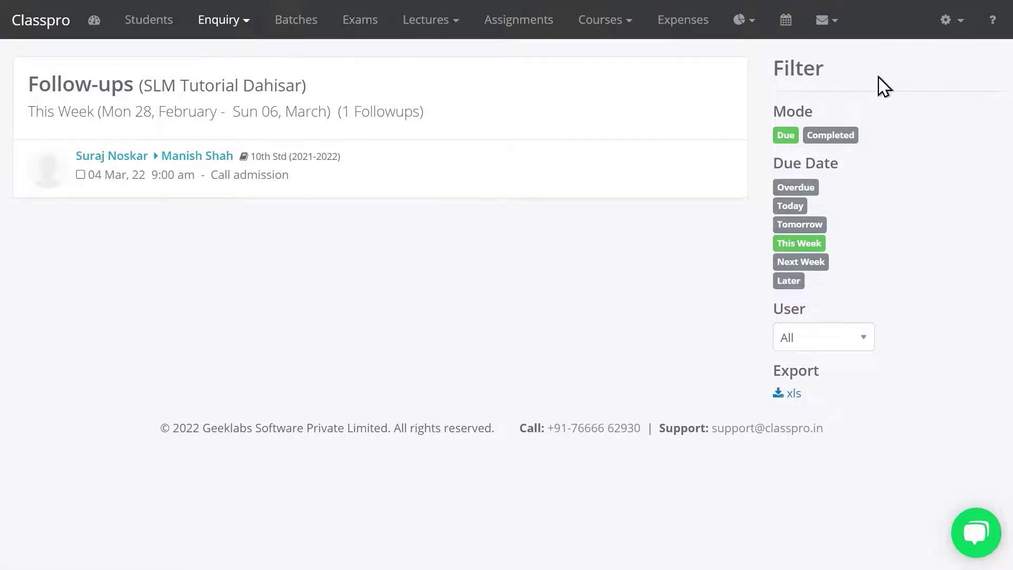
click(951, 27)
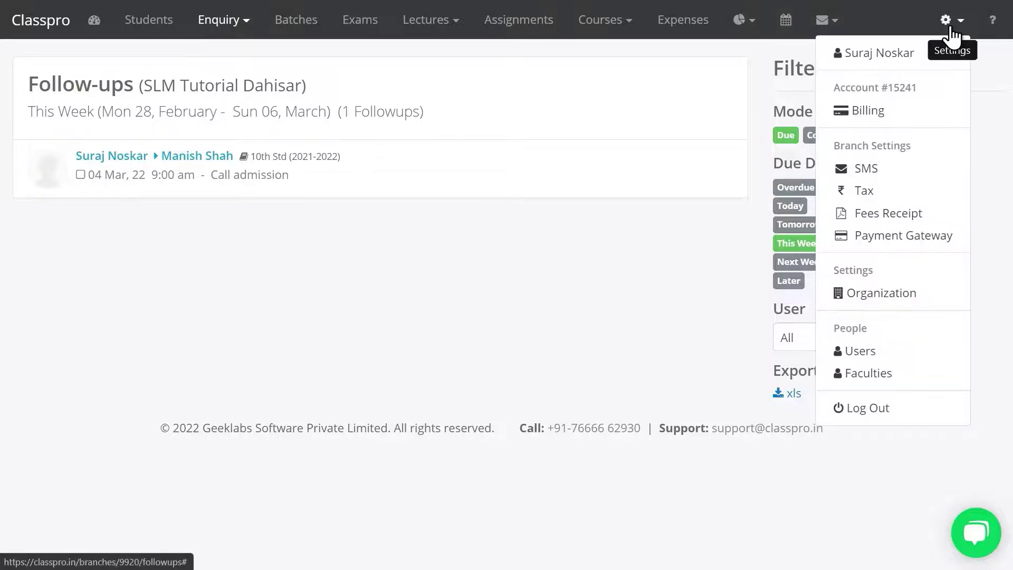
click(880, 353)
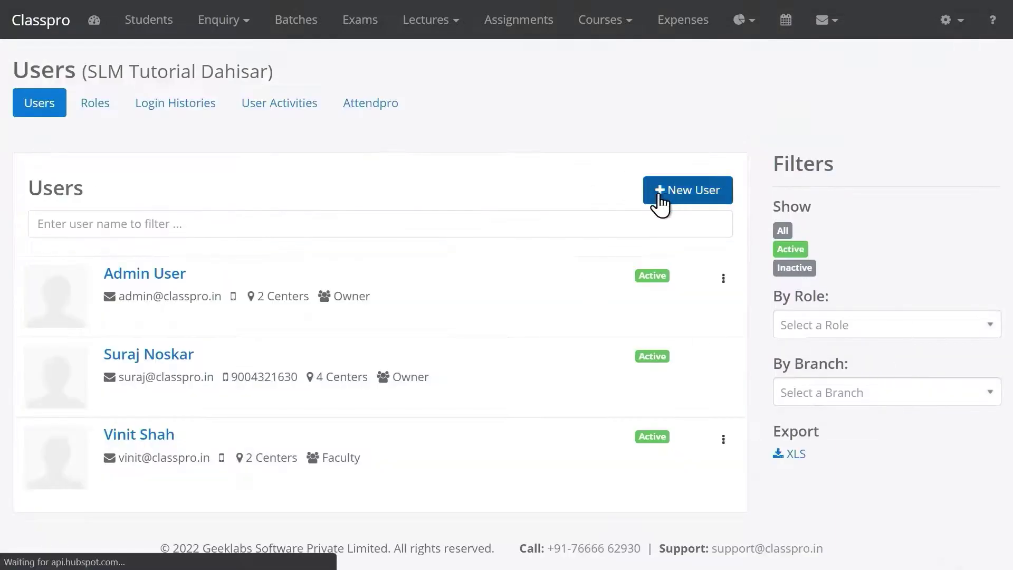
click(666, 203)
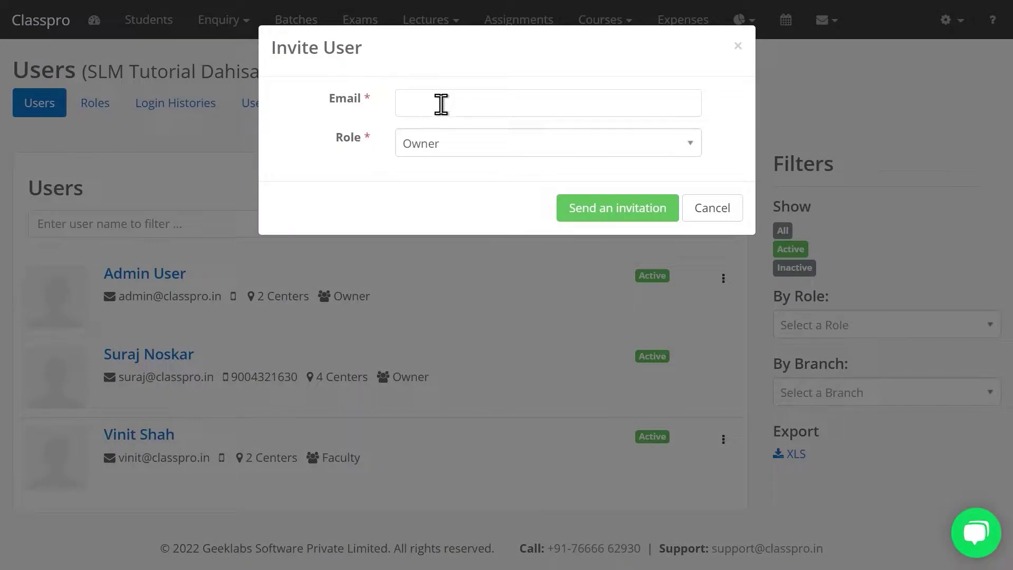
click(440, 104)
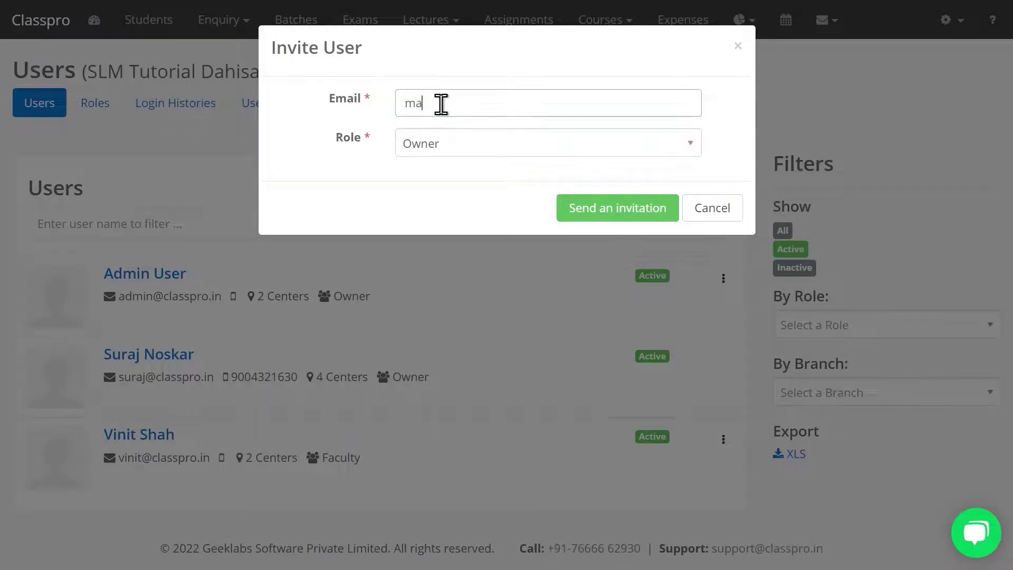
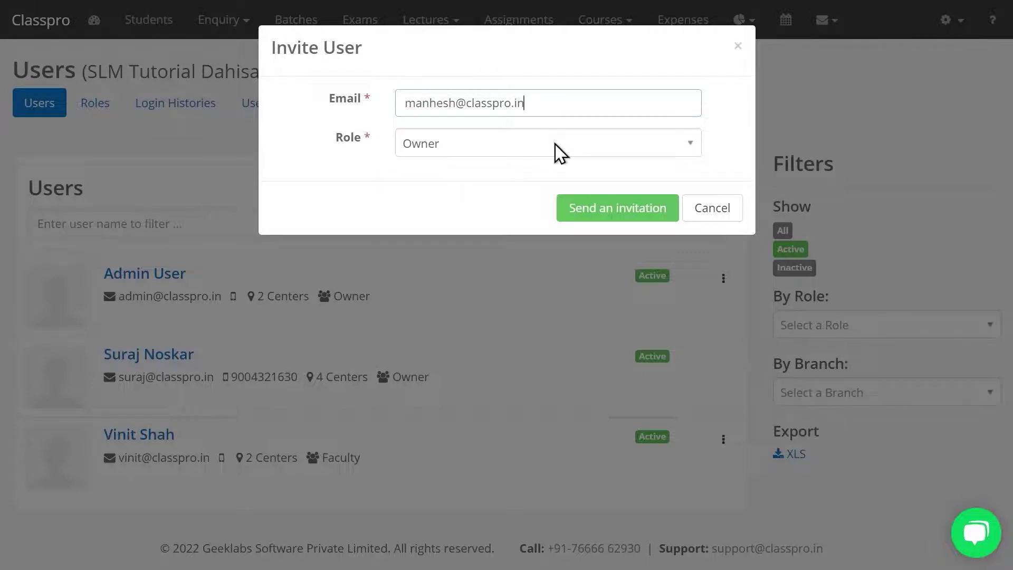
click(561, 152)
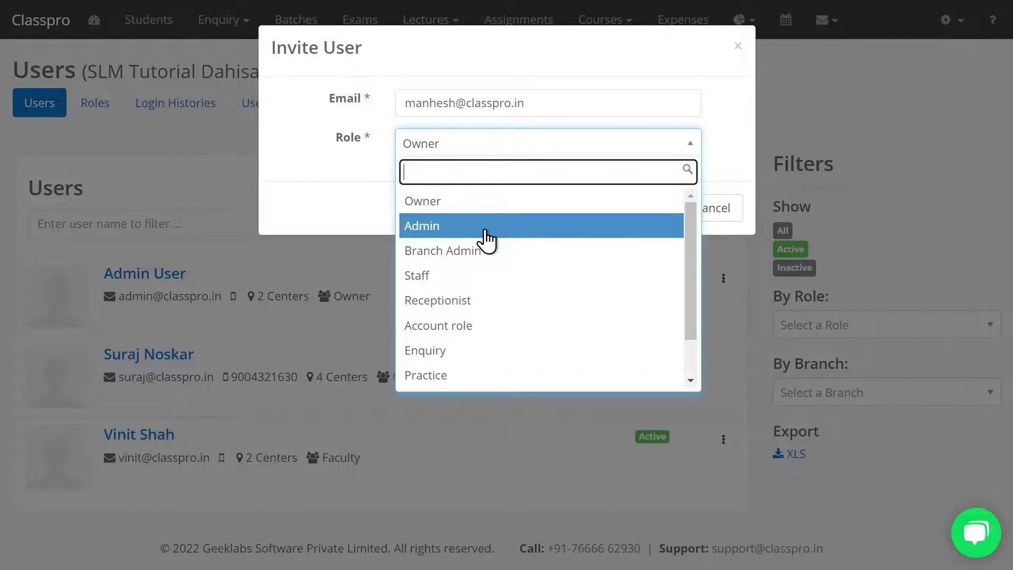
click(486, 232)
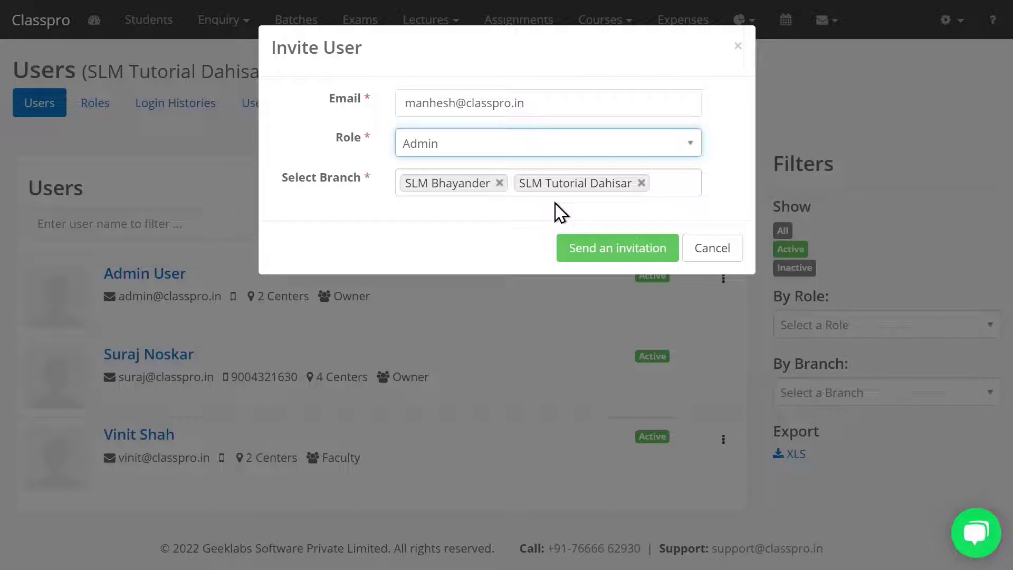
click(626, 250)
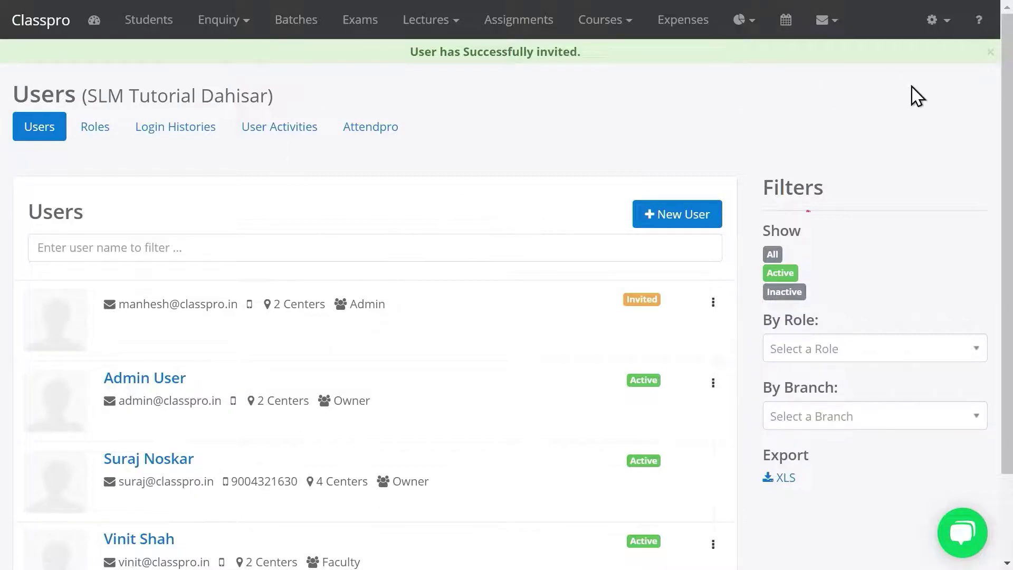
Start a new faculty record from Settings > Faculties with the title Mr
click(936, 24)
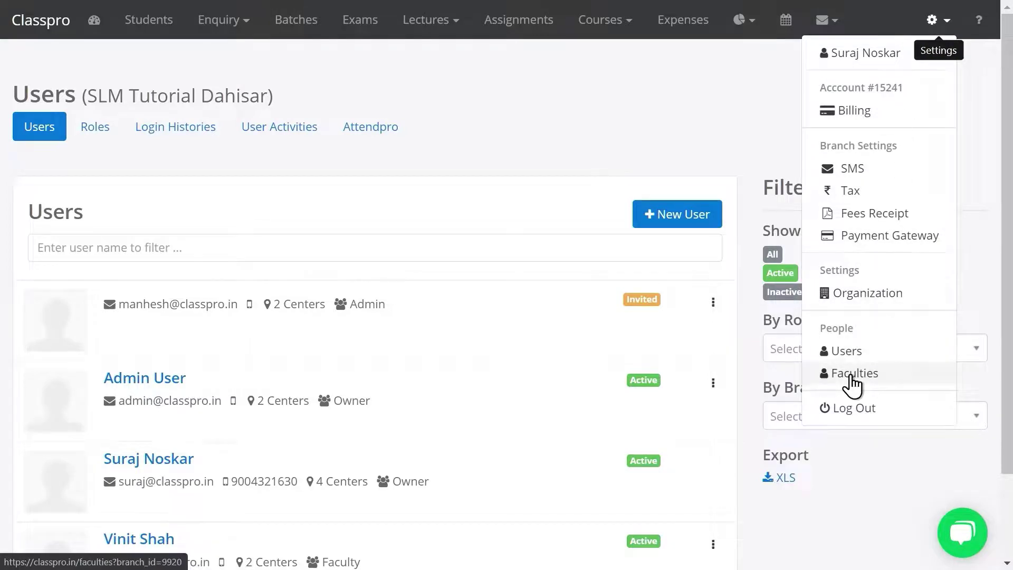
click(852, 375)
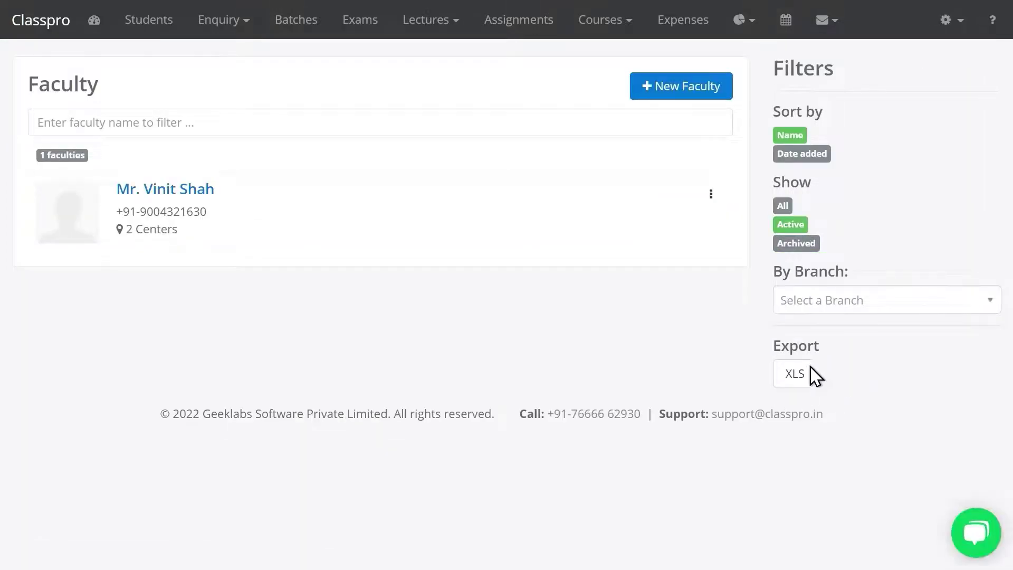
click(694, 104)
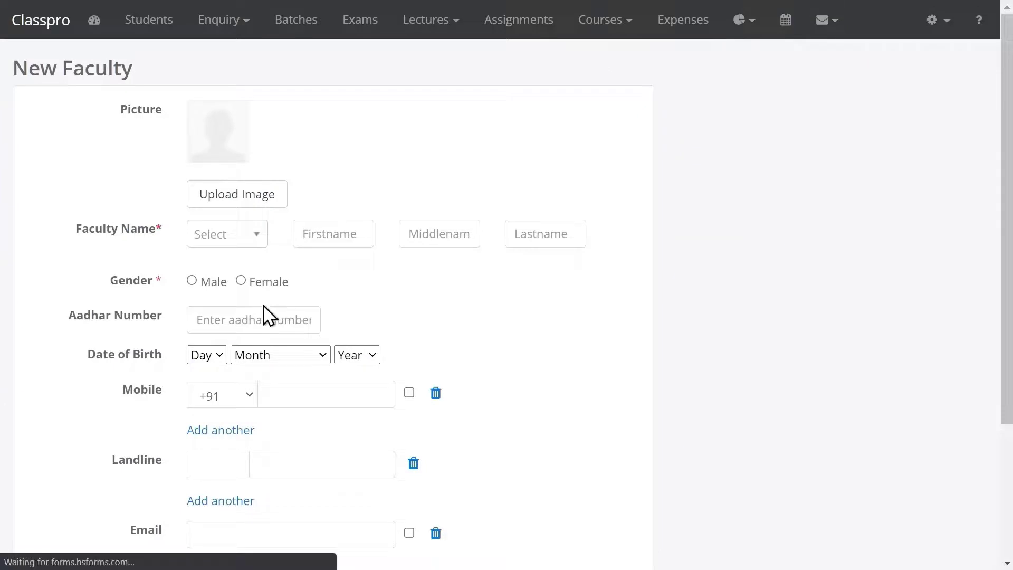
click(239, 235)
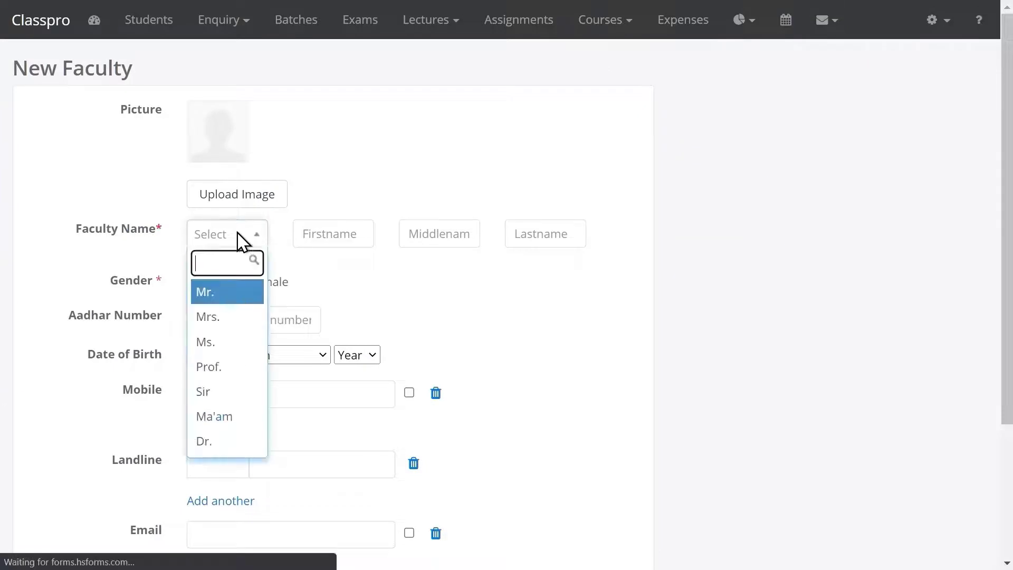
click(220, 296)
text(Mruda)
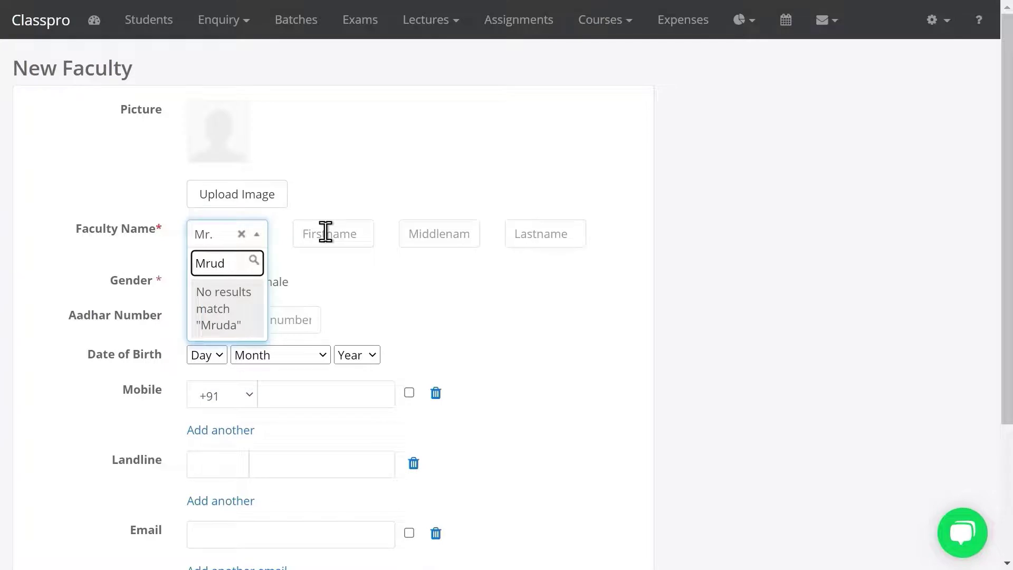
key(BackSpace)
key(BackSpace)
key(BackSpace)
key(BackSpace)
Enter the faculty's first and last name, mark Female, drop SLM Bhayander, and save
click(326, 233)
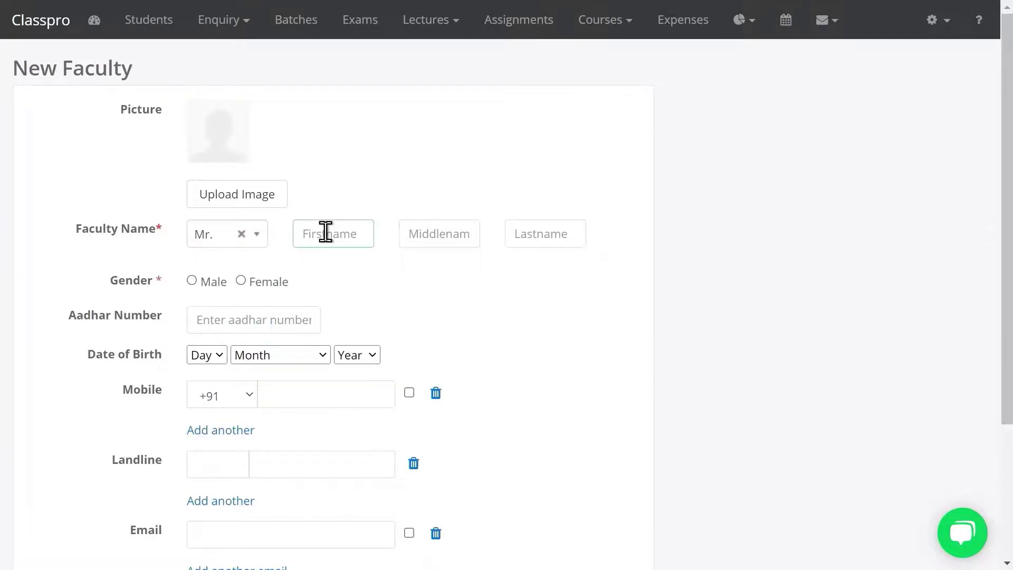
text(Mruda)
click(552, 233)
text(M)
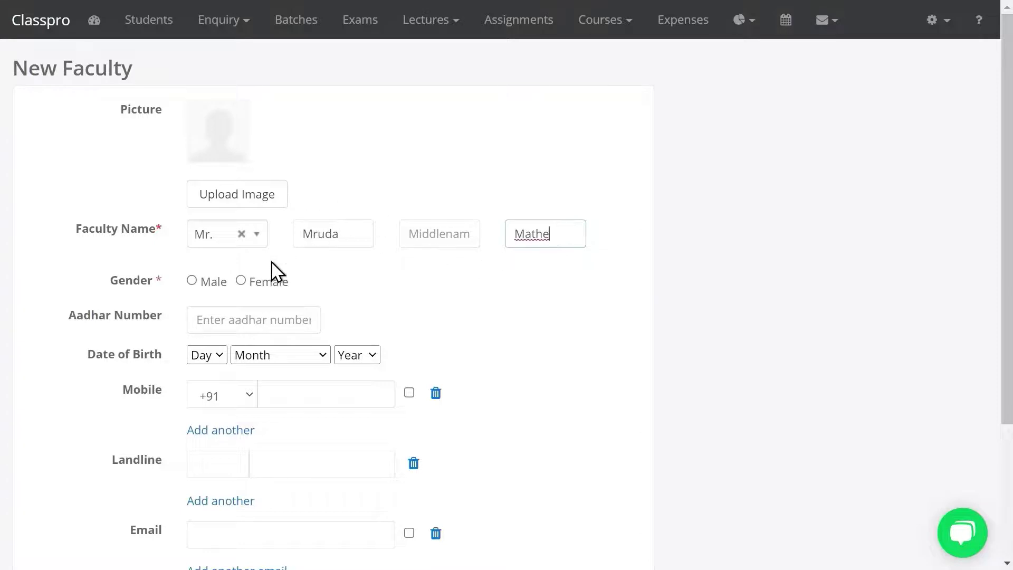
click(236, 285)
drag(1006, 185, 997, 313)
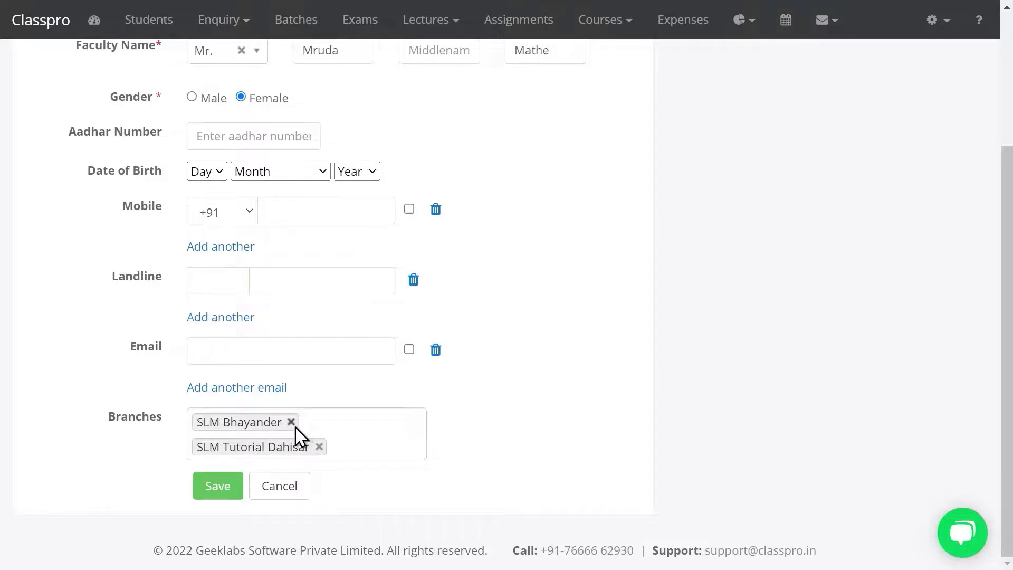
click(291, 422)
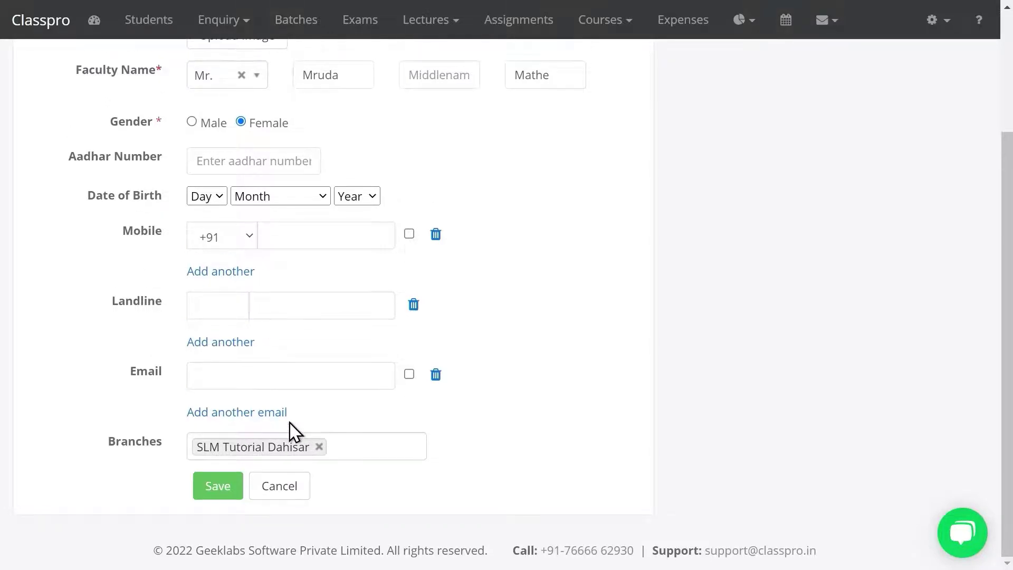
click(217, 487)
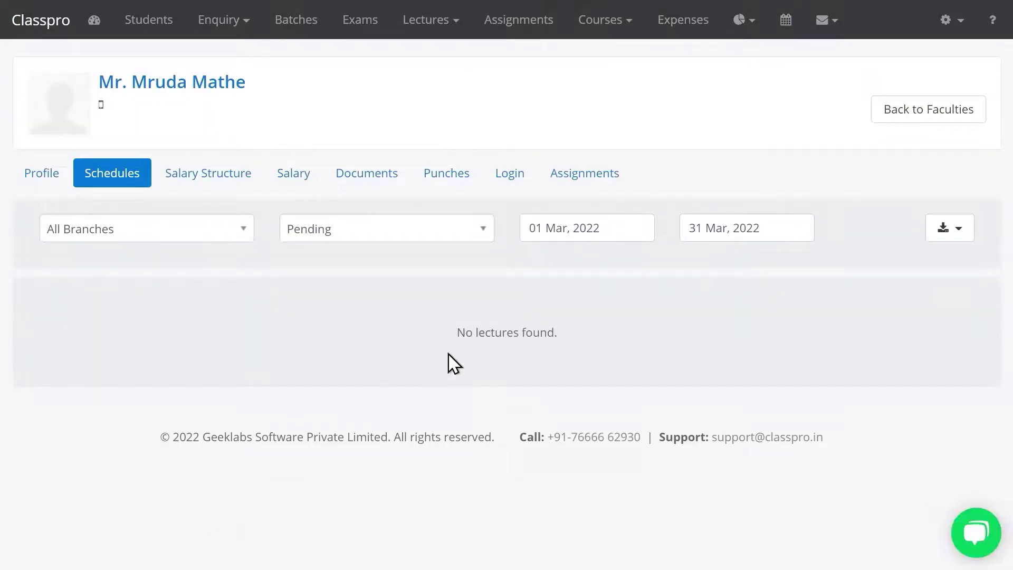
click(955, 20)
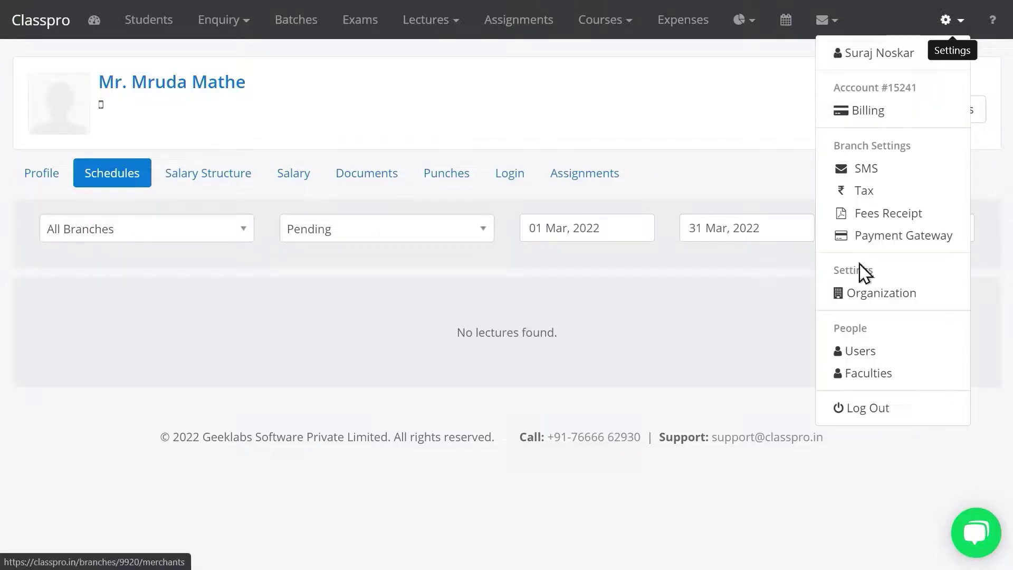
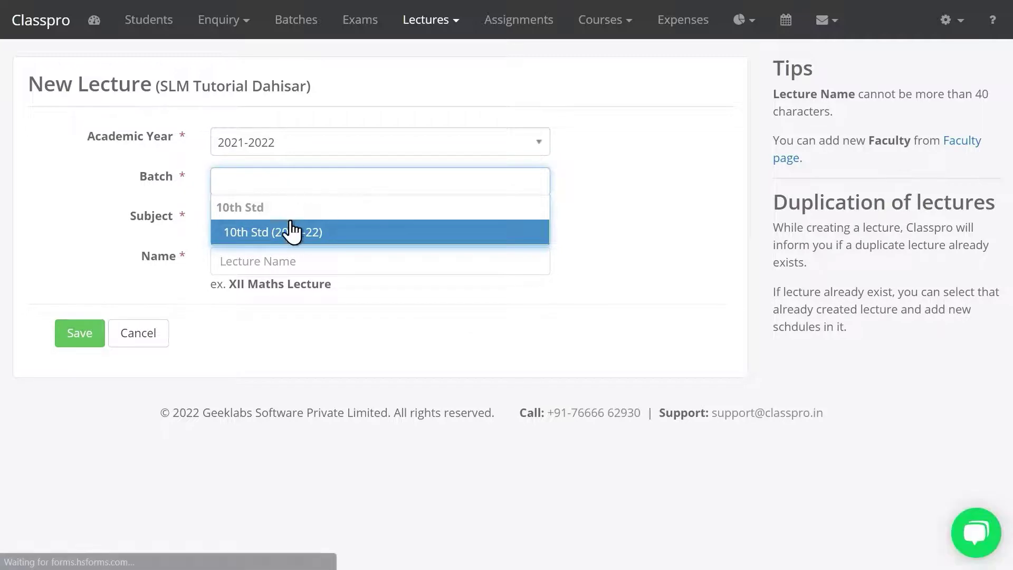
Save the lecture '10th Std - English' for batch 10th Std (2021-22) with subject English
click(294, 230)
click(279, 227)
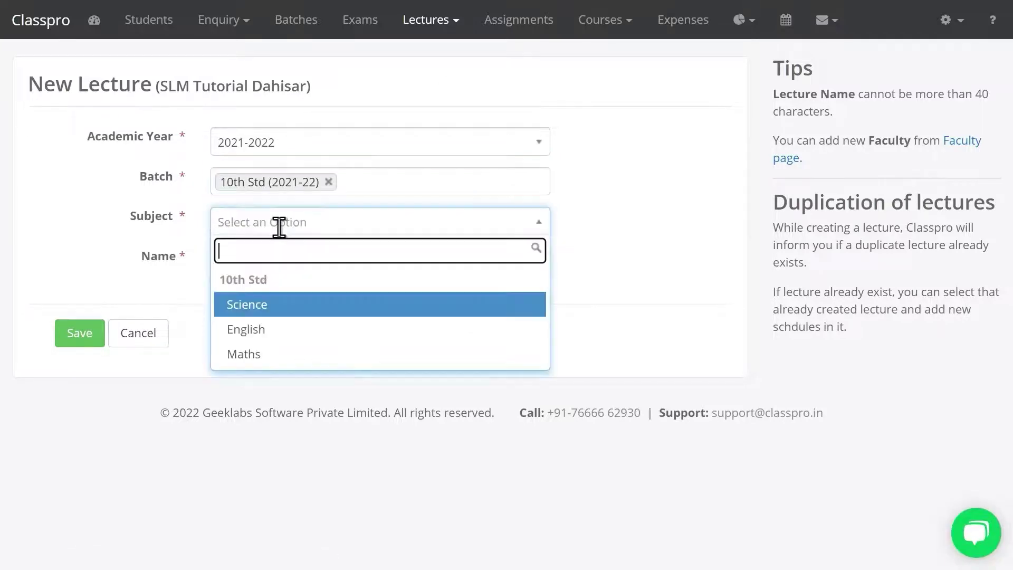
click(276, 339)
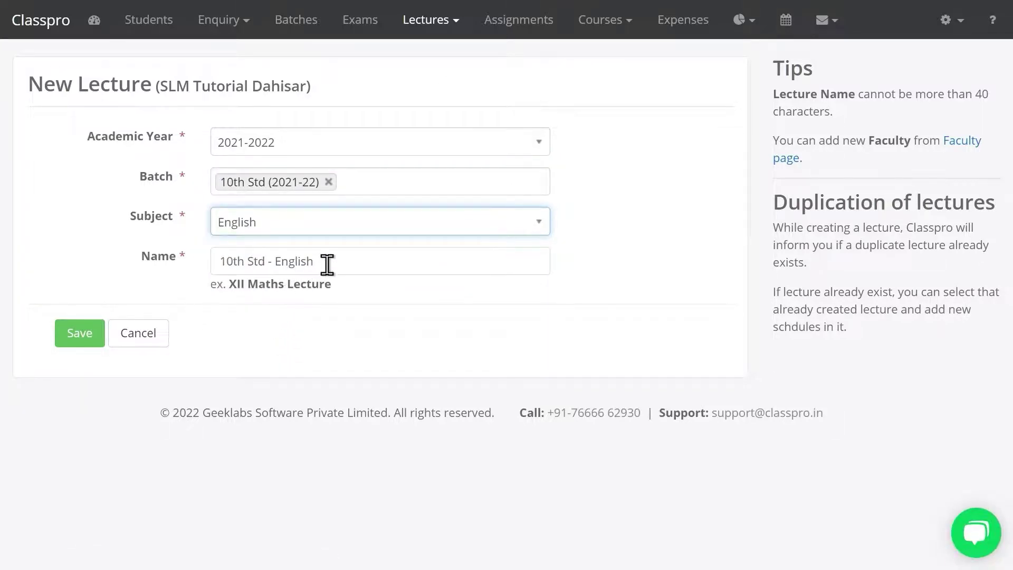
drag(328, 265, 205, 274)
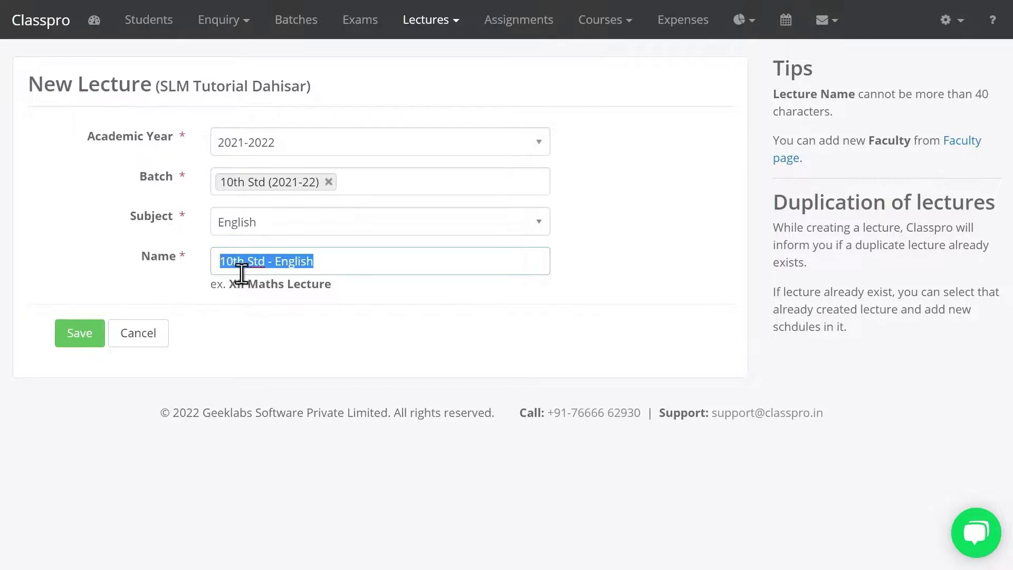
click(98, 332)
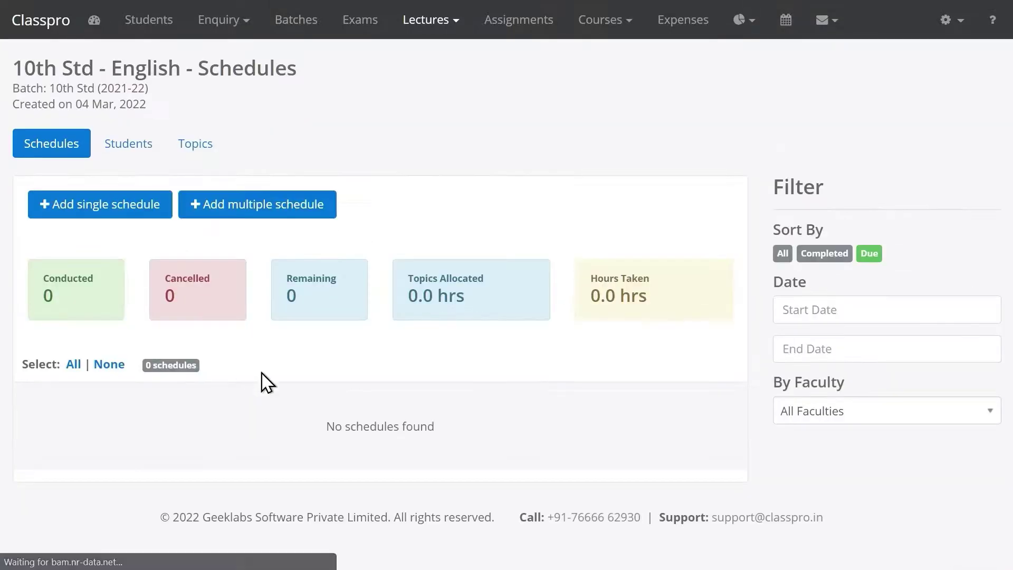
Add a single schedule on 03 Mar 2022 from 5:00 to 5:50 PM
click(124, 208)
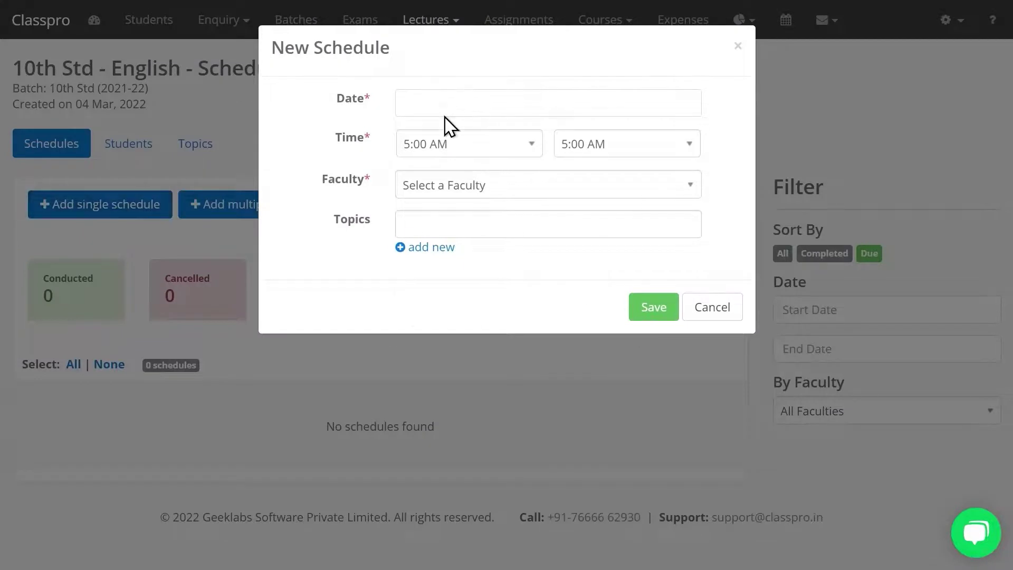
click(446, 111)
click(552, 183)
click(442, 145)
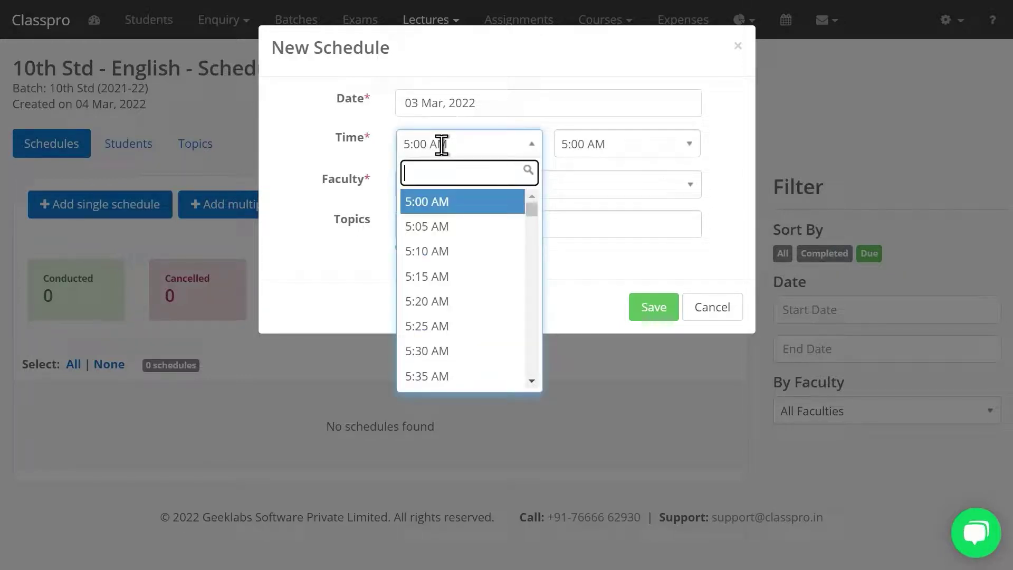
text(5:)
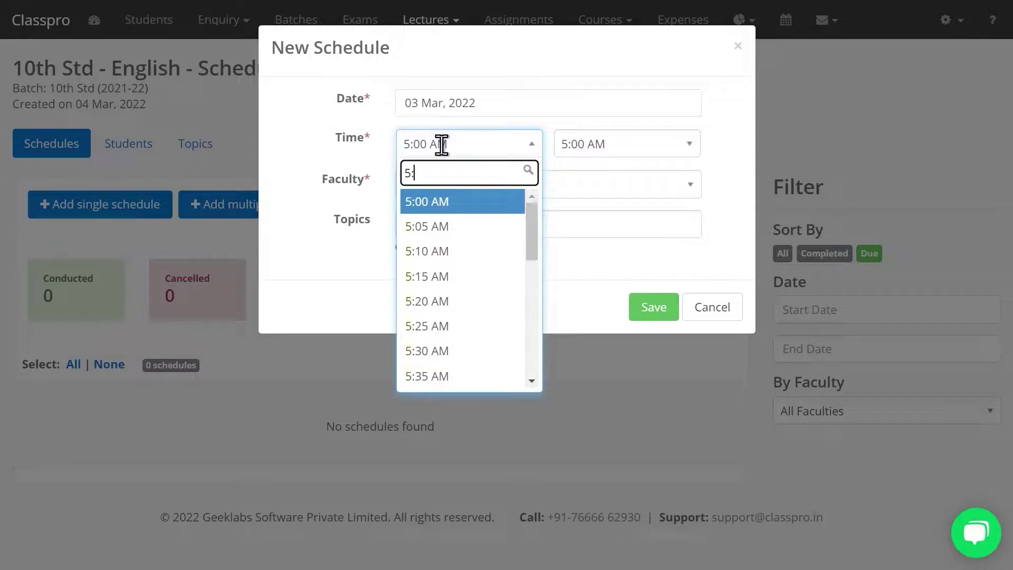
text(00)
click(446, 229)
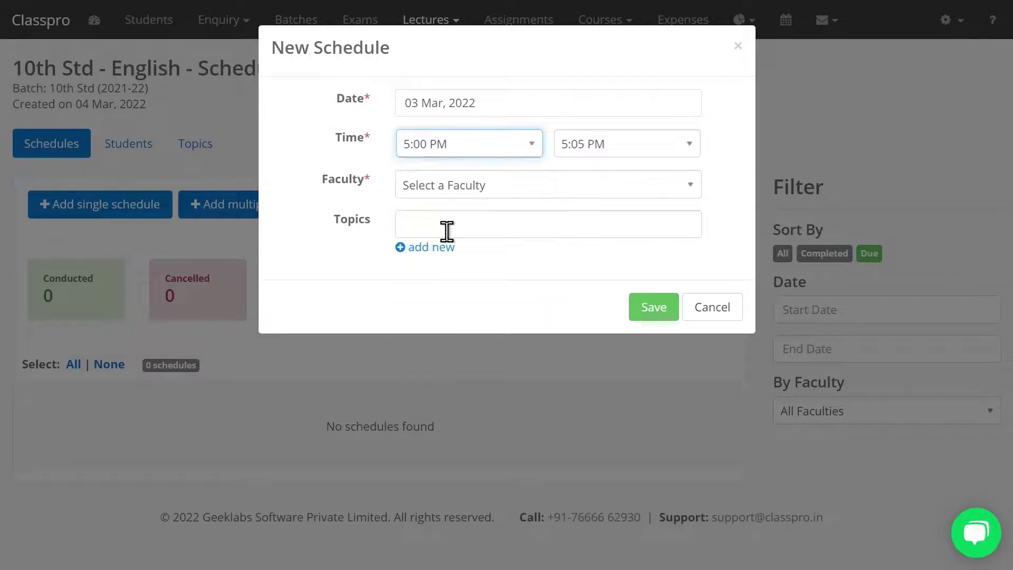
click(584, 150)
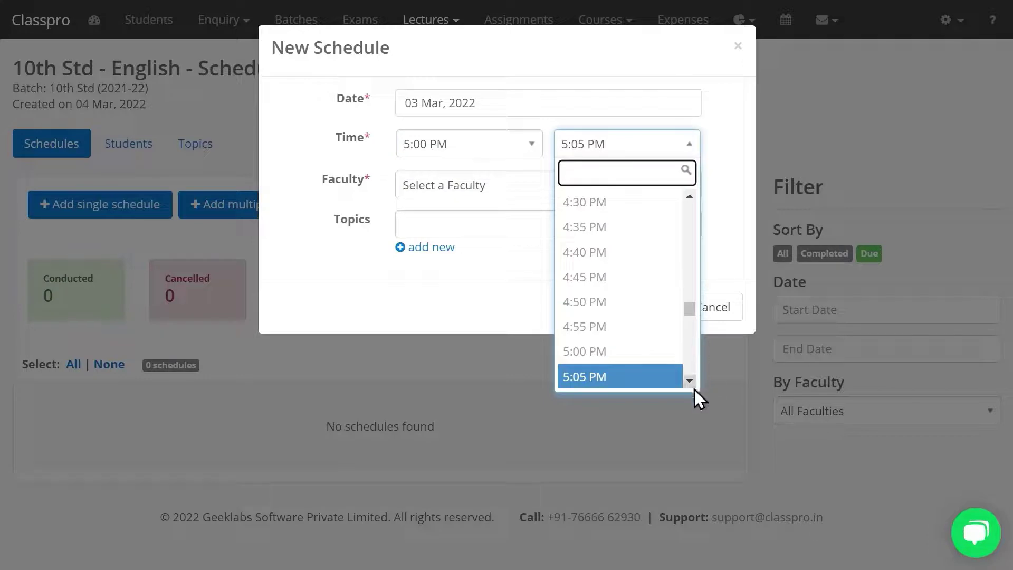
scroll(688, 385, down, 5)
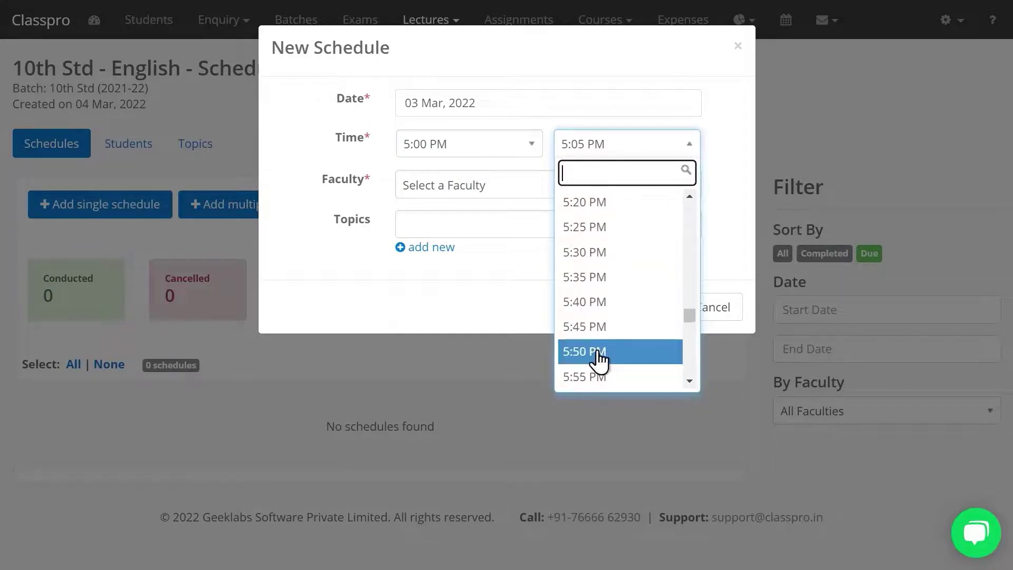
click(598, 354)
Assign the second faculty member, create the new topic Grammer, and save the schedule
click(436, 189)
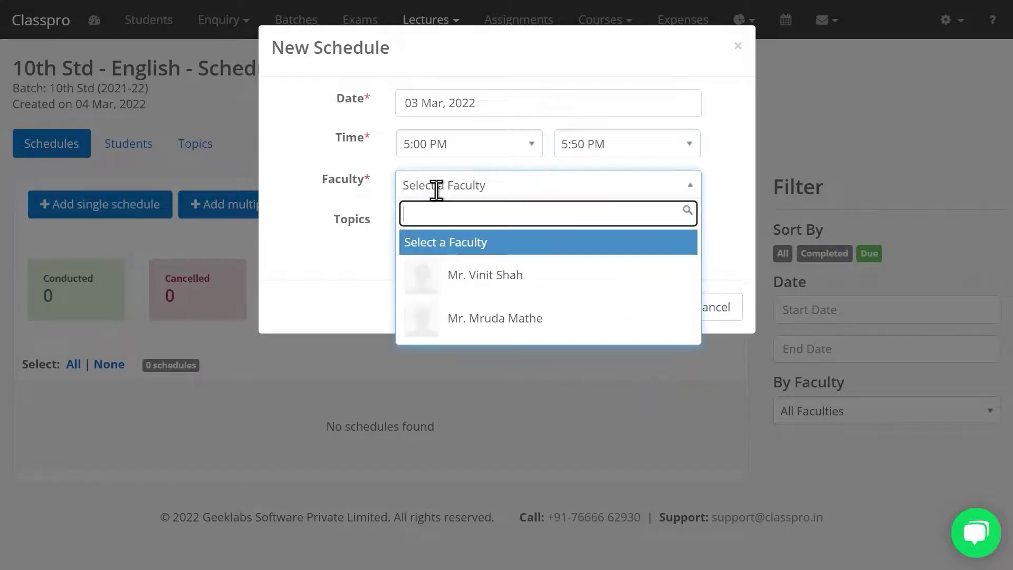
click(446, 314)
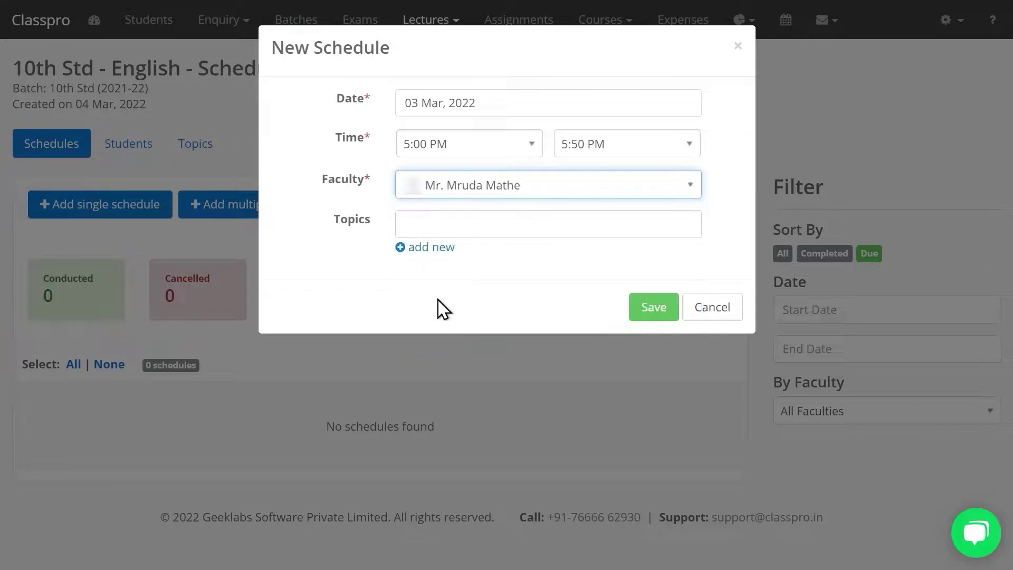
click(443, 216)
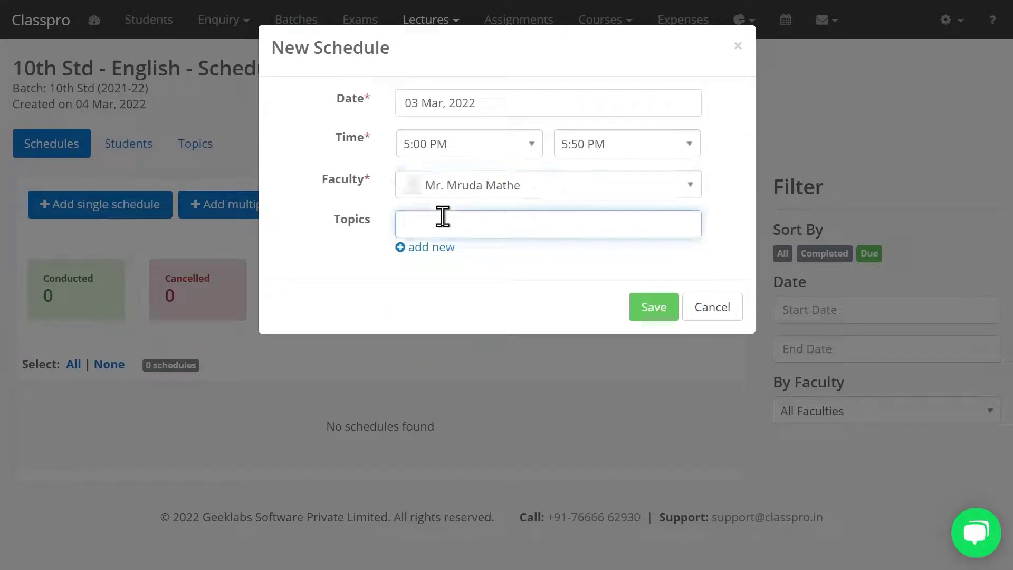
click(436, 258)
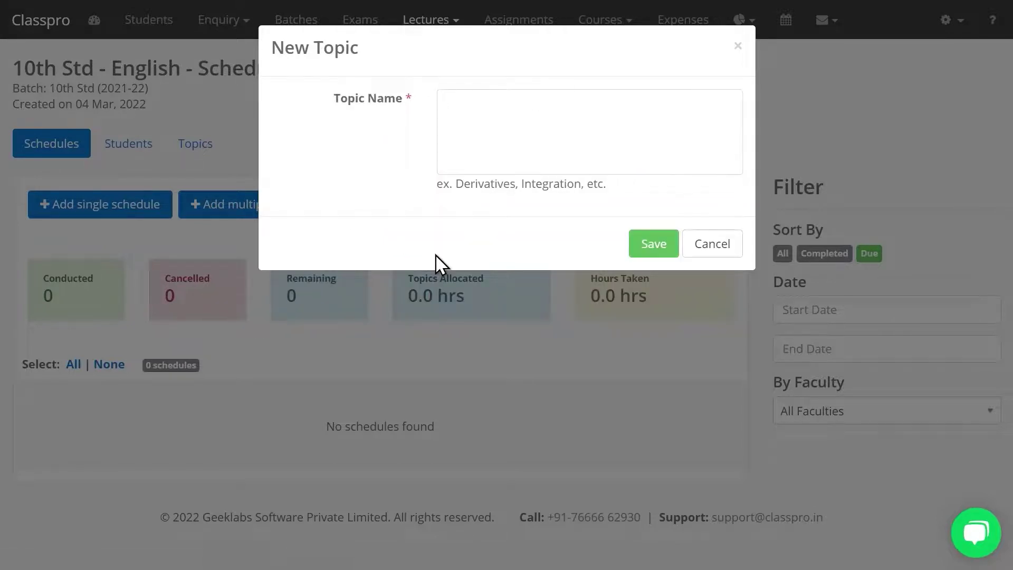
click(502, 136)
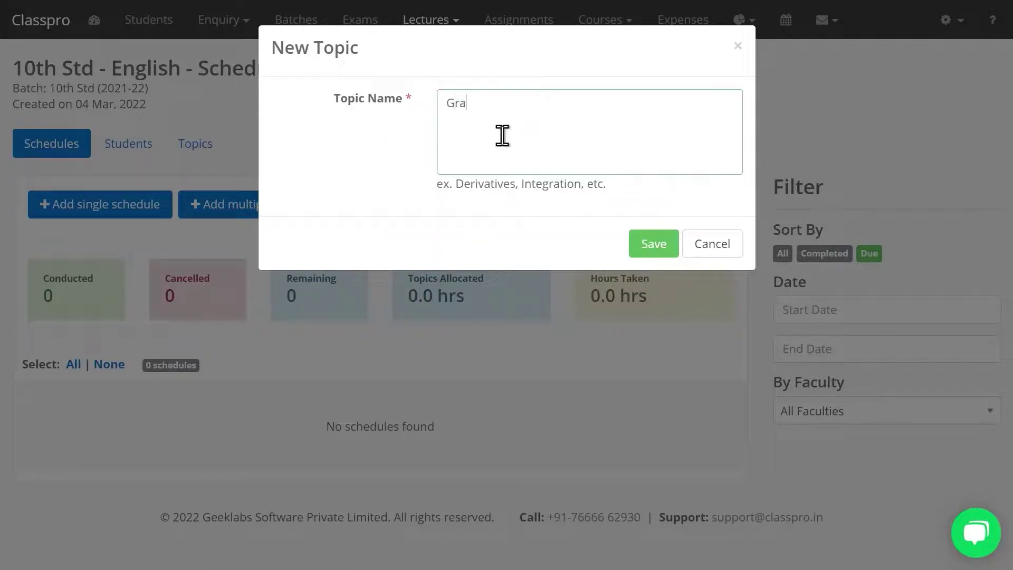
click(640, 251)
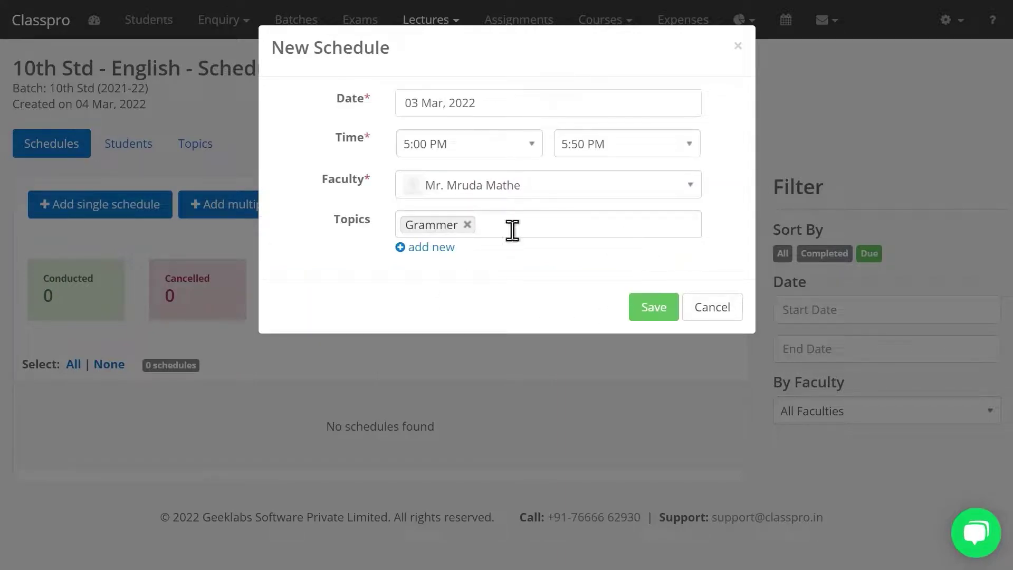
click(667, 309)
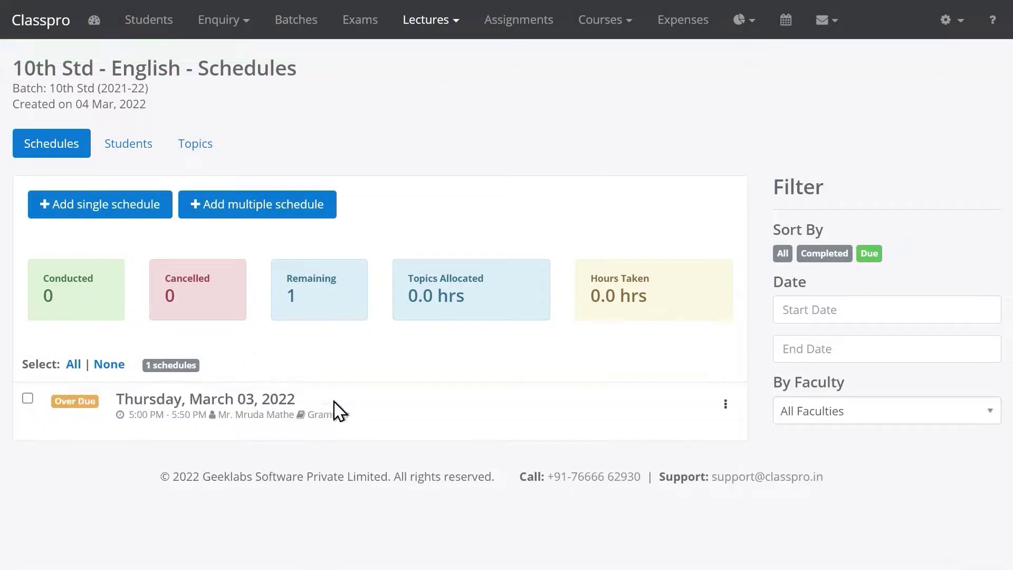
Start multiple schedules for the second faculty member from 04 to 11 Mar 2022
triple_click(220, 397)
click(249, 369)
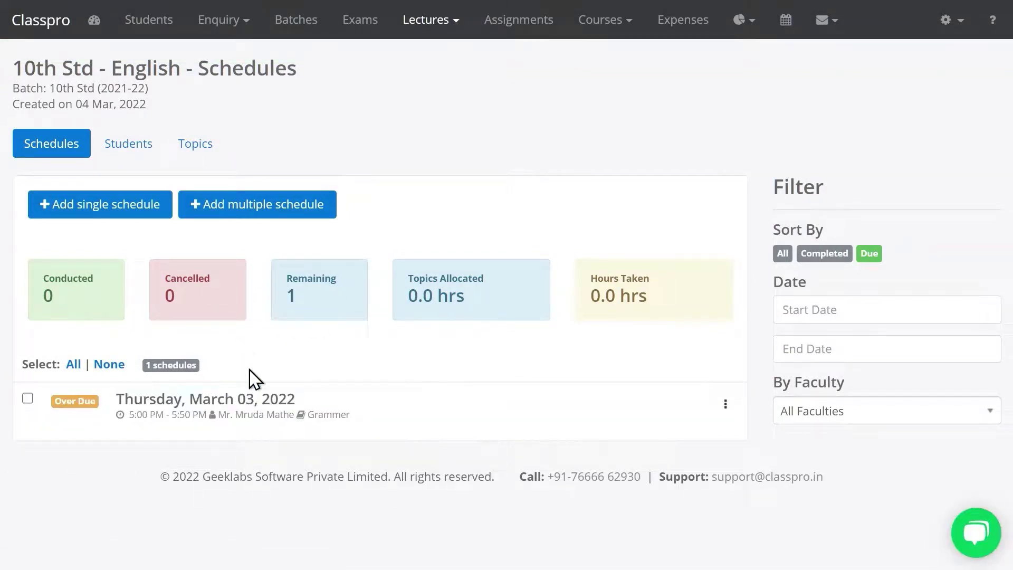
click(253, 207)
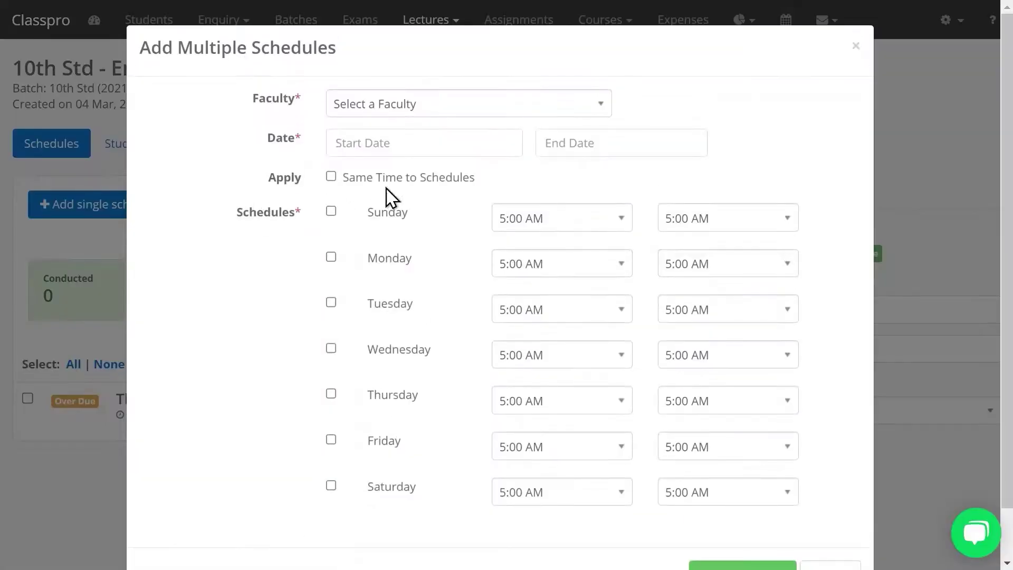
click(407, 104)
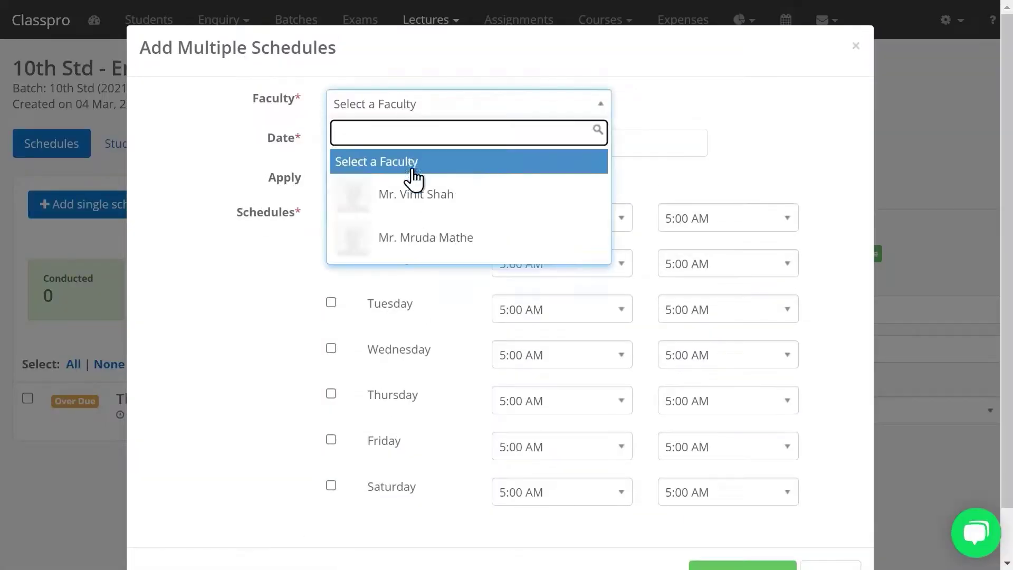
click(420, 237)
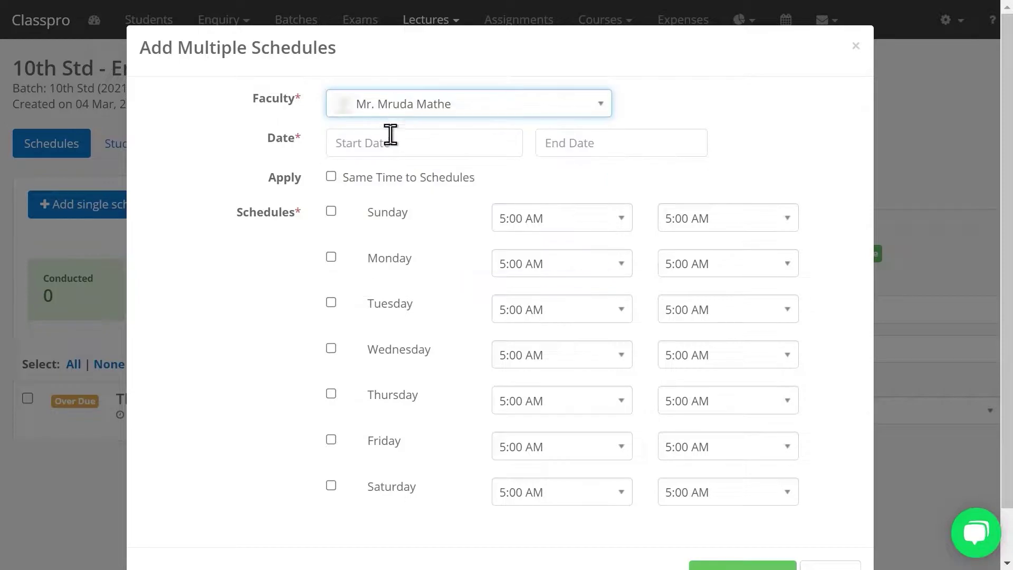
click(390, 138)
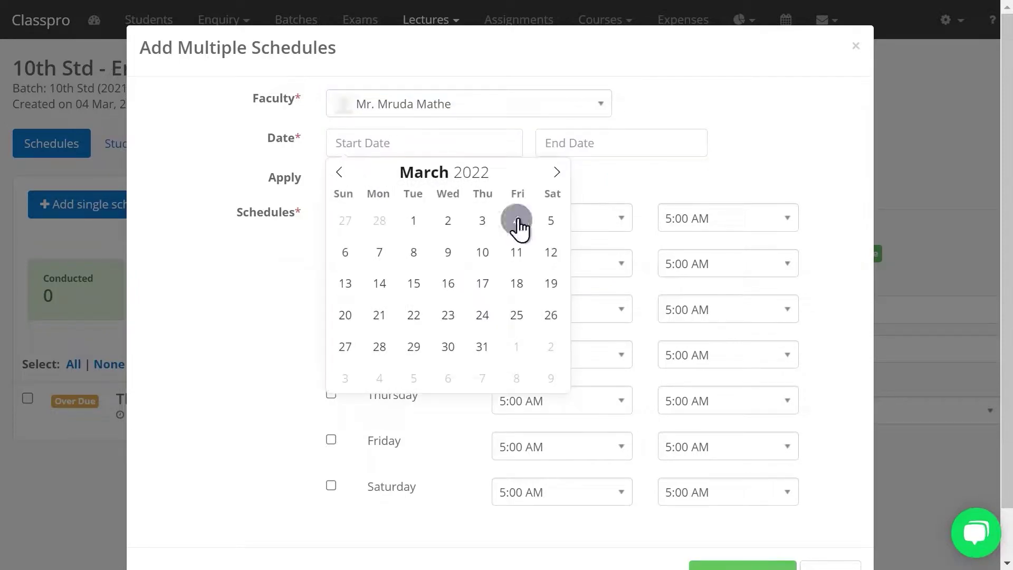
click(517, 221)
click(590, 140)
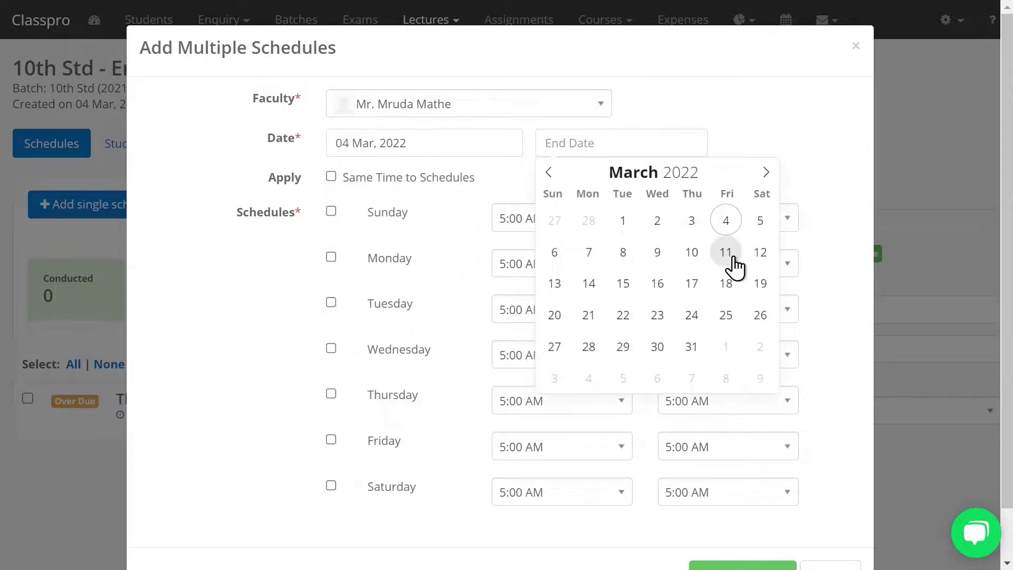
click(727, 252)
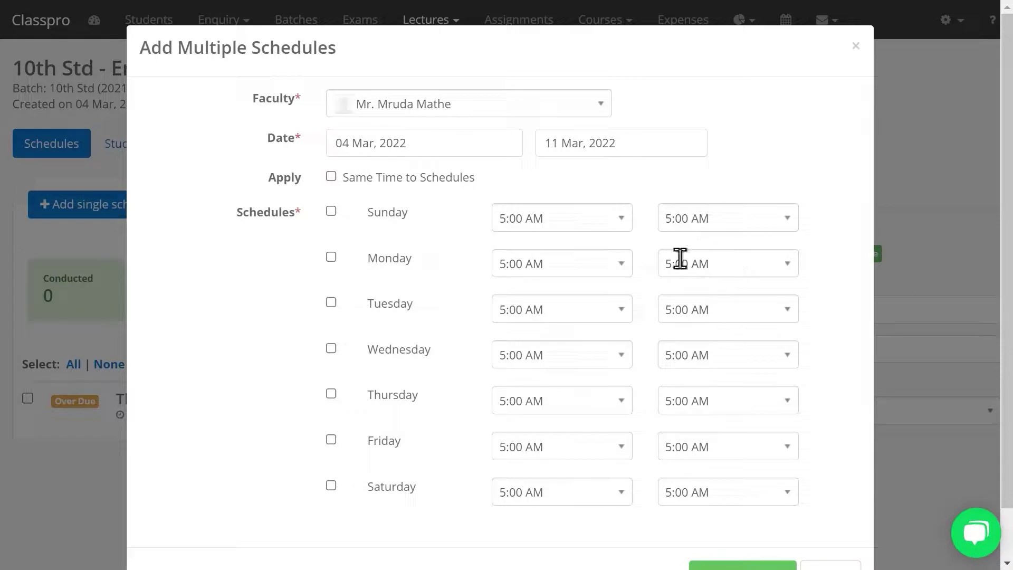
Use one shared time for all schedules, 9:00 AM to 11:00 AM
click(331, 176)
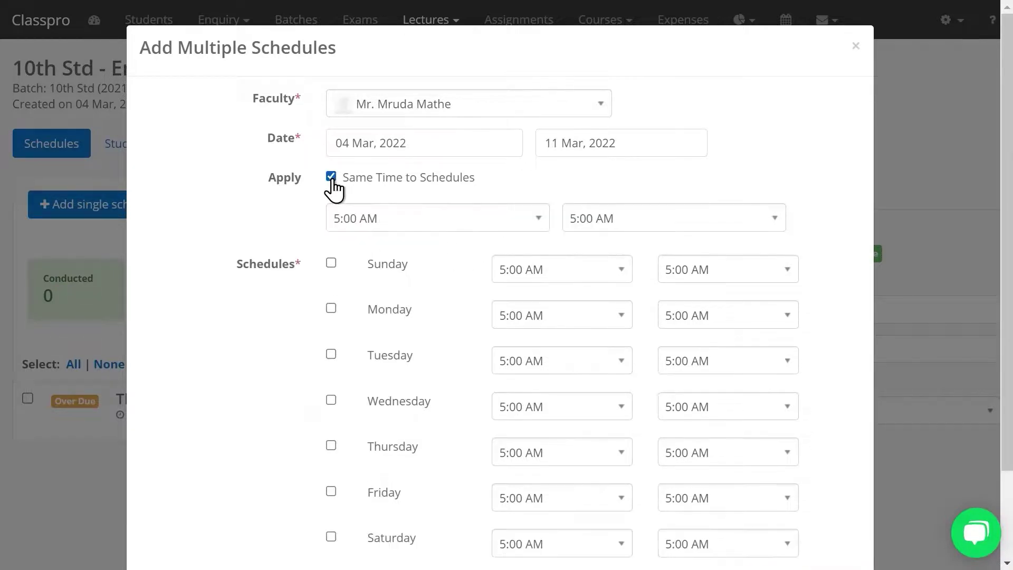
click(331, 177)
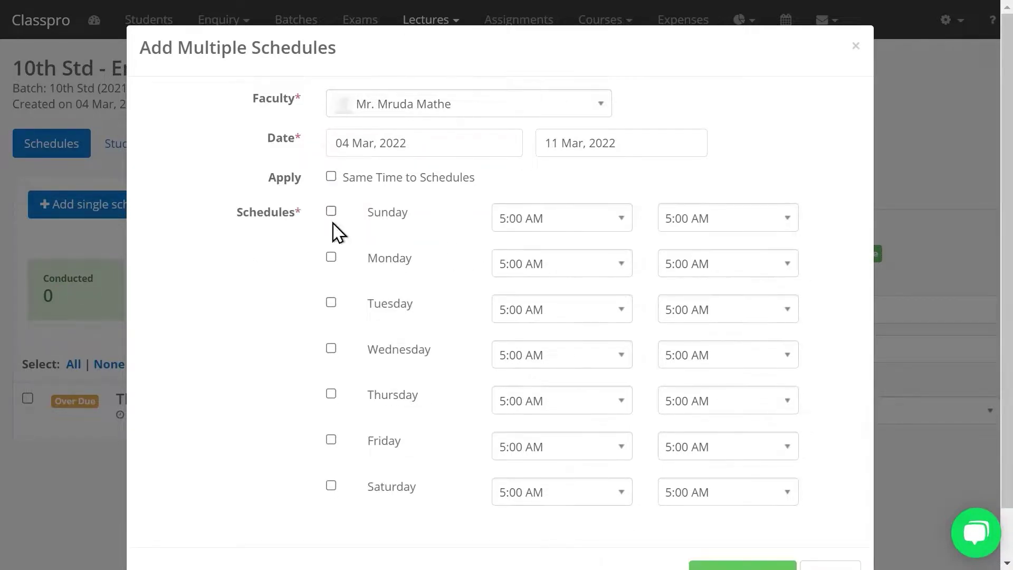
click(331, 182)
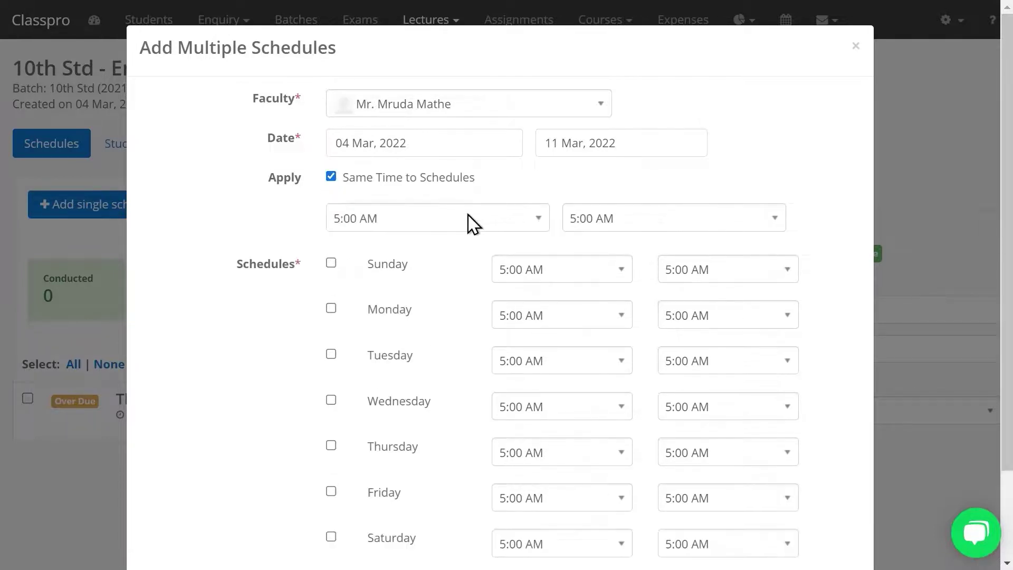
click(473, 222)
text(9:)
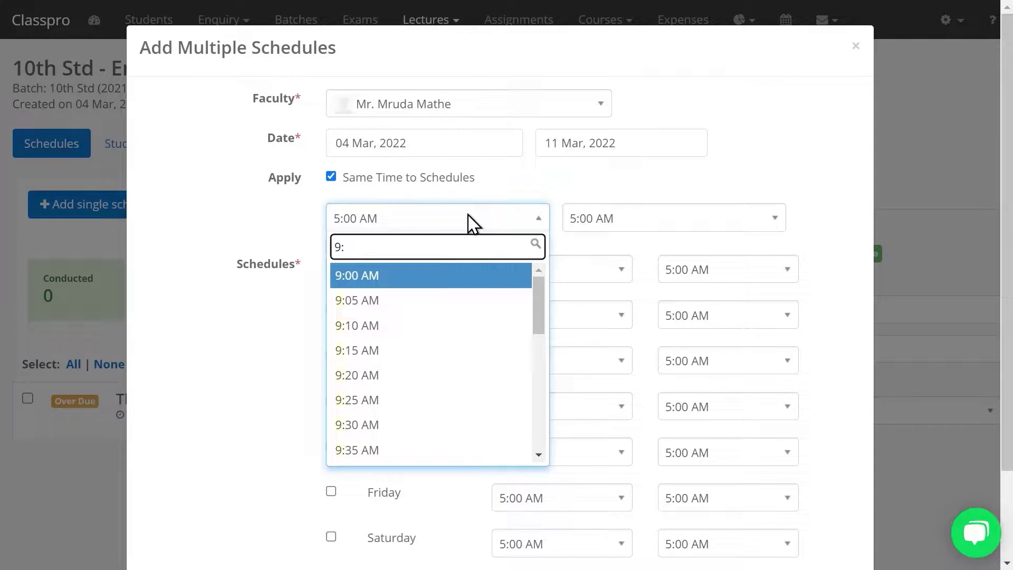
key(Return)
click(611, 218)
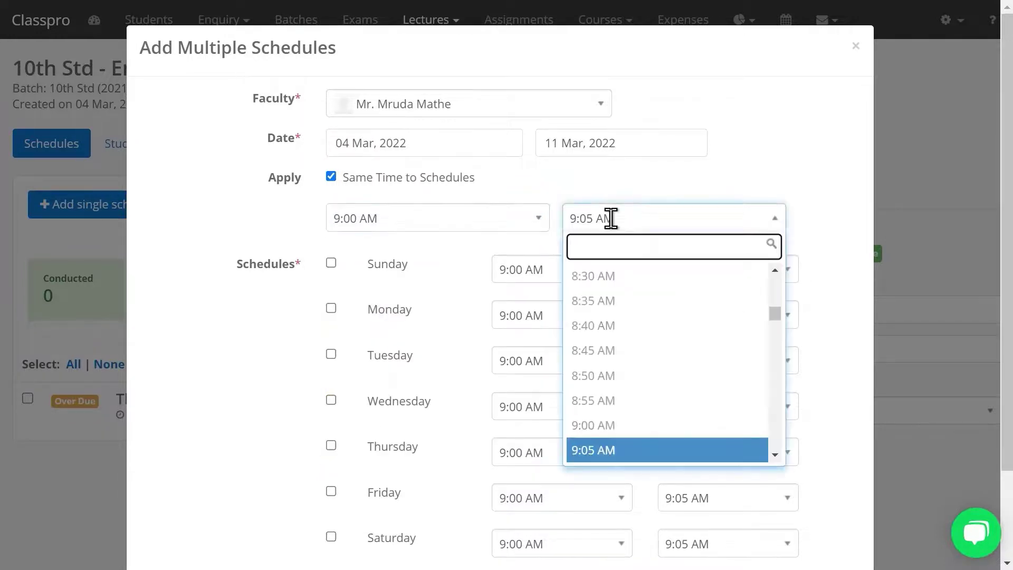
text(11)
key(Return)
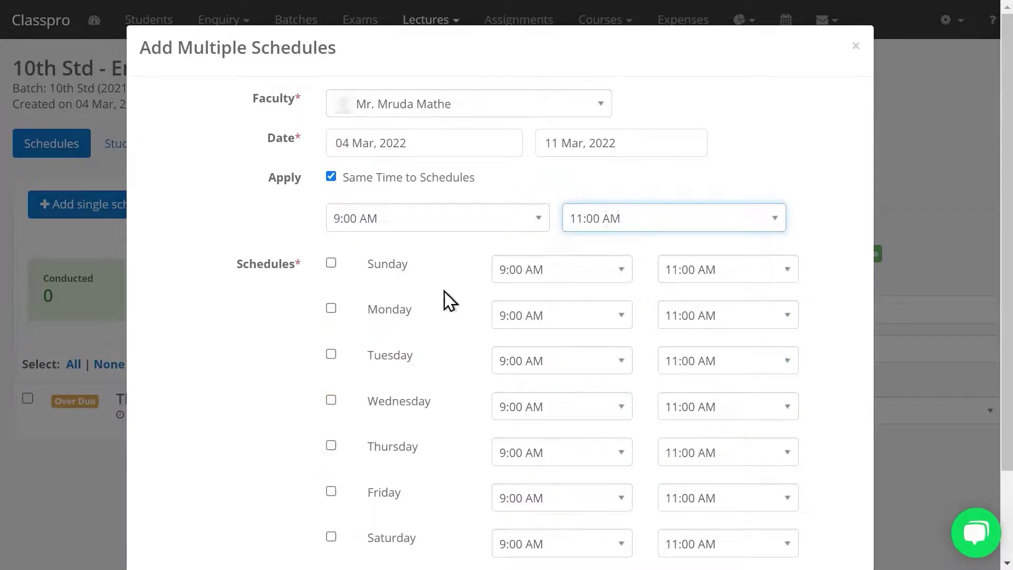
Include Monday through Friday and save the weekday schedules
scroll(464, 232, down, 2)
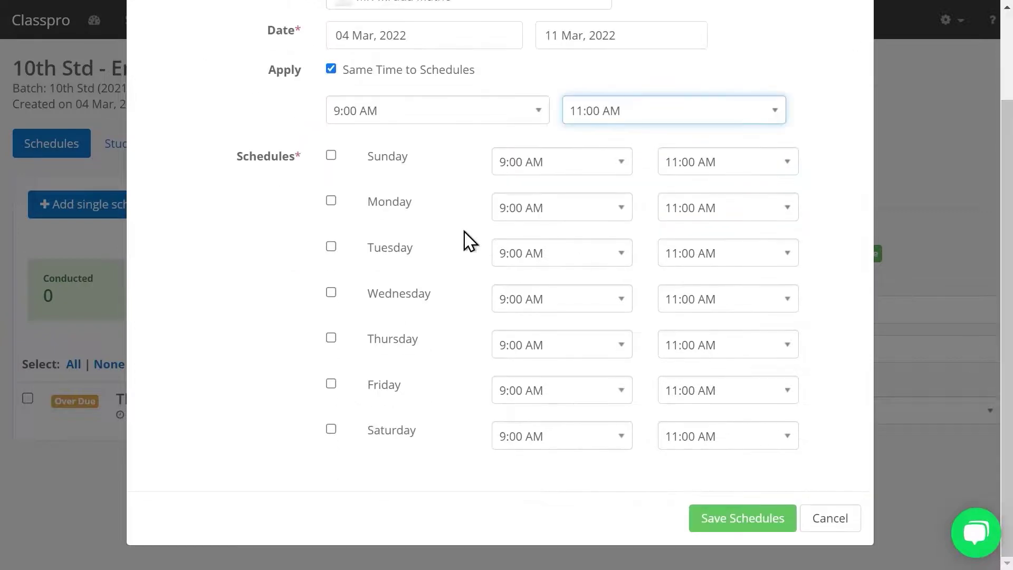
click(331, 200)
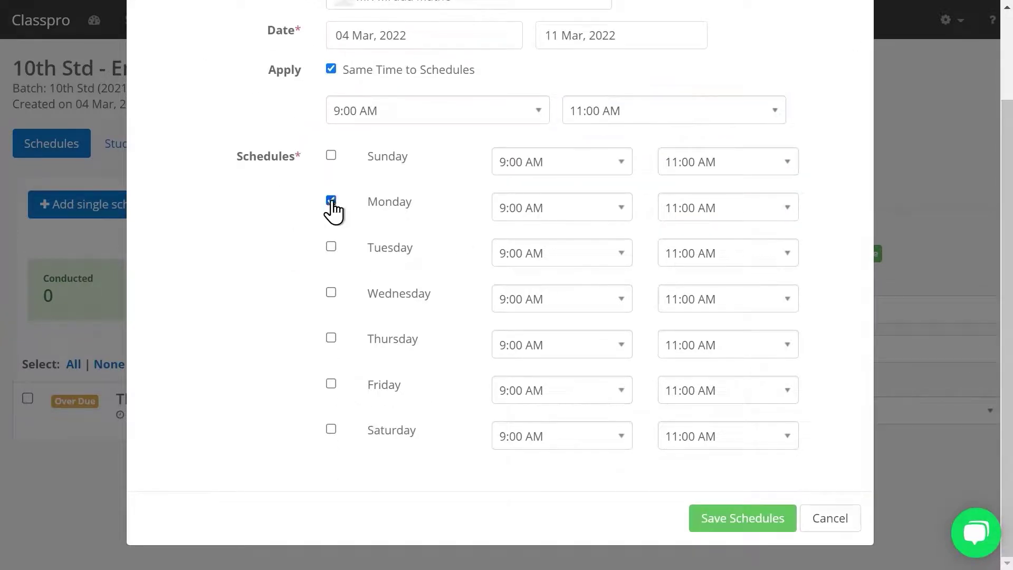
click(332, 247)
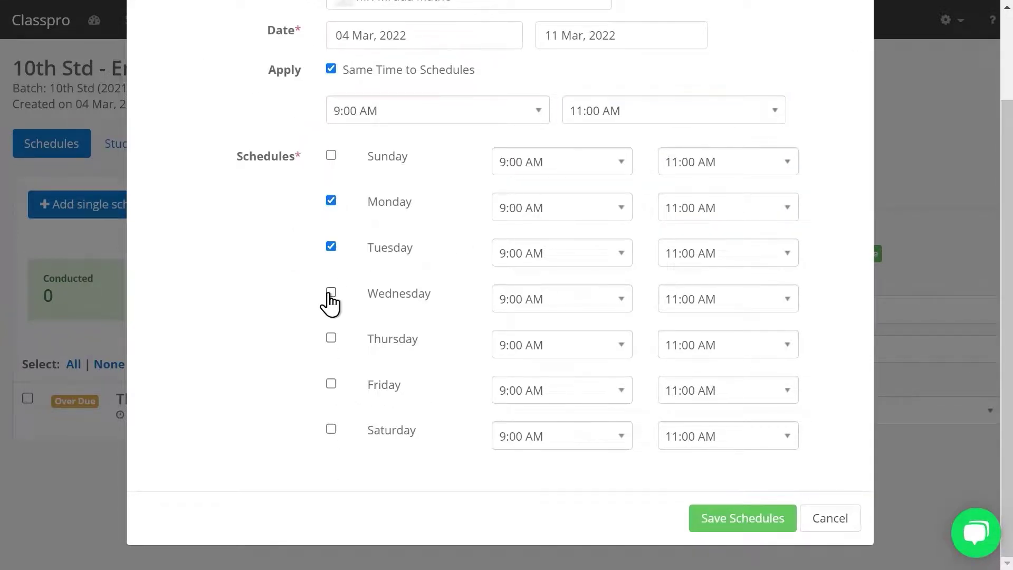
click(331, 296)
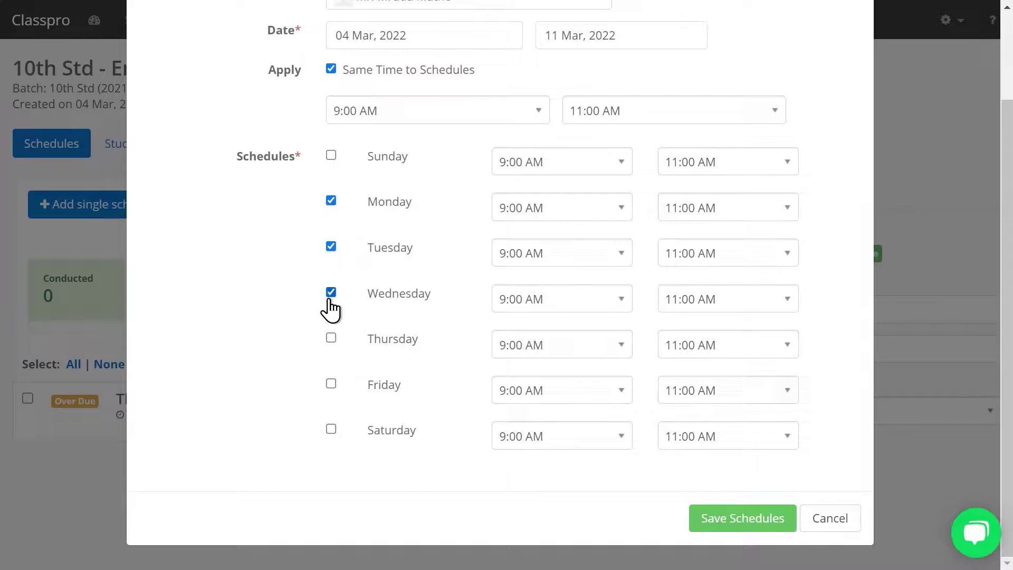
click(332, 384)
click(714, 534)
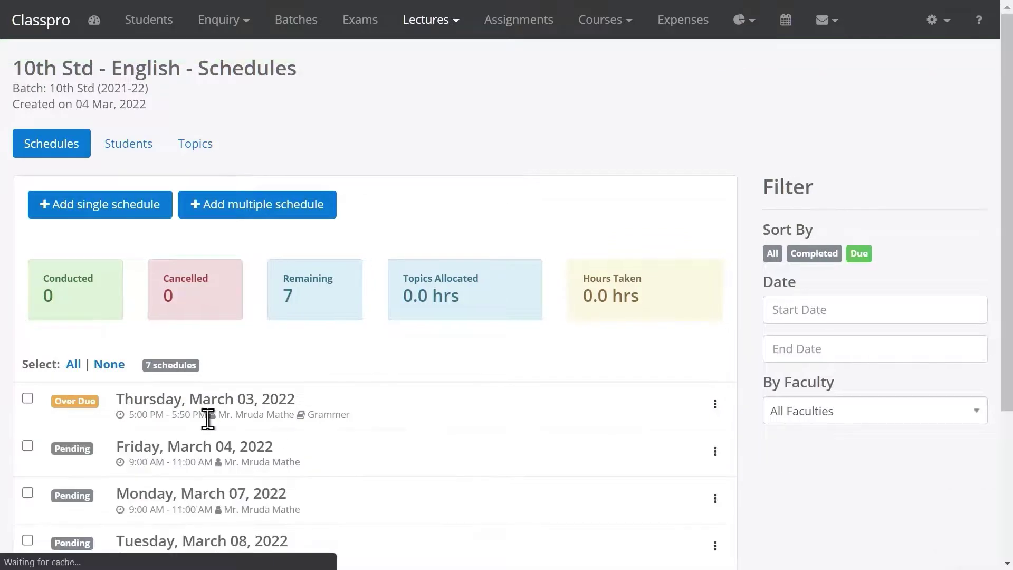
scroll(1010, 342, down, 4)
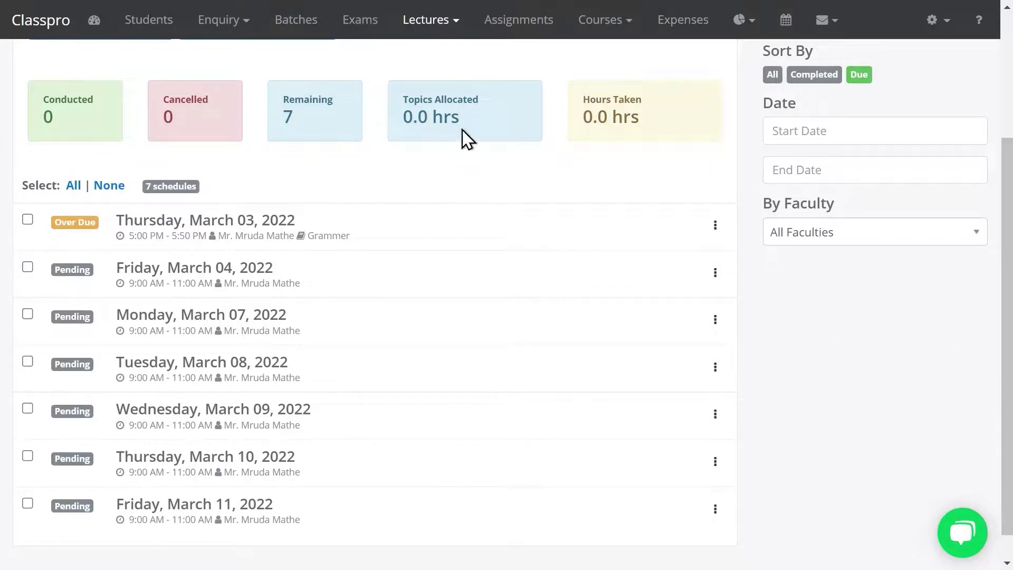
Mark the second student absent for the 04 Mar 2022 English lecture and save attendance
click(442, 24)
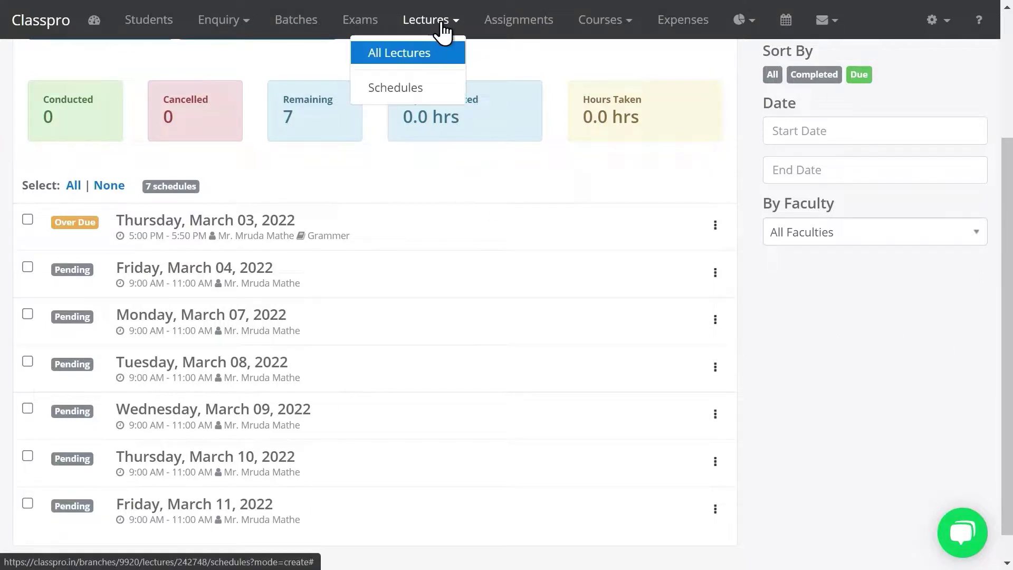
click(407, 92)
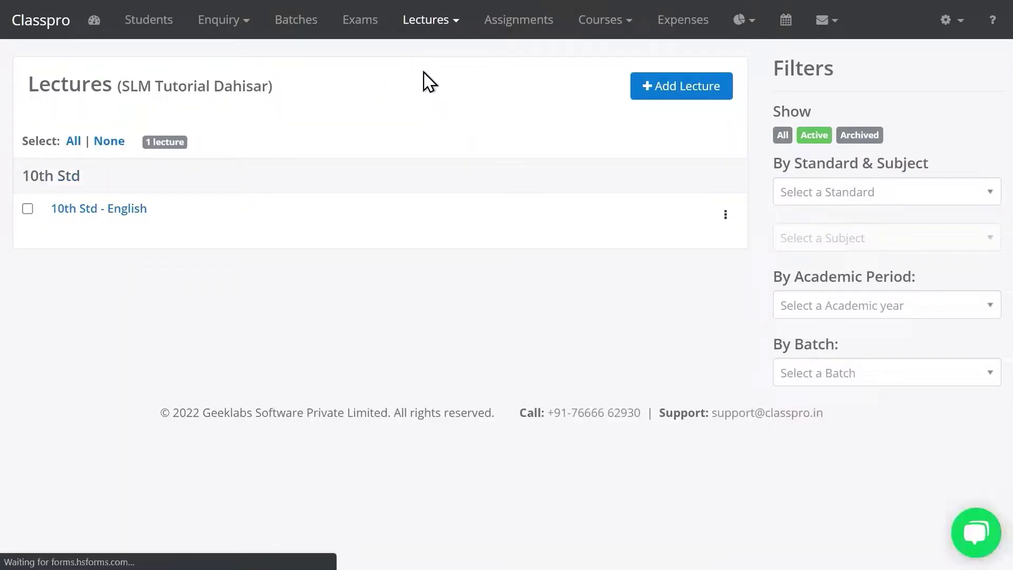
click(429, 32)
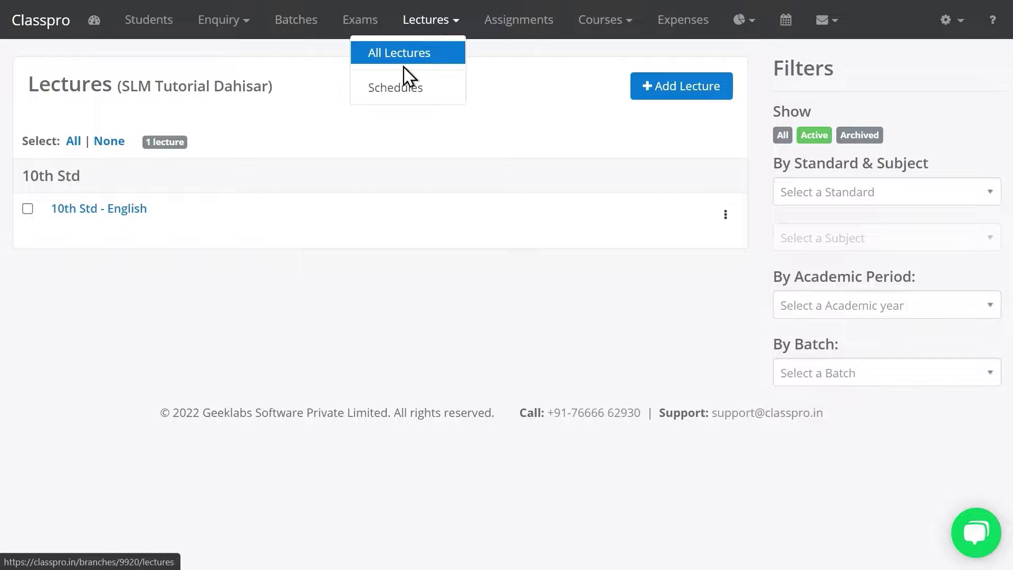
click(400, 96)
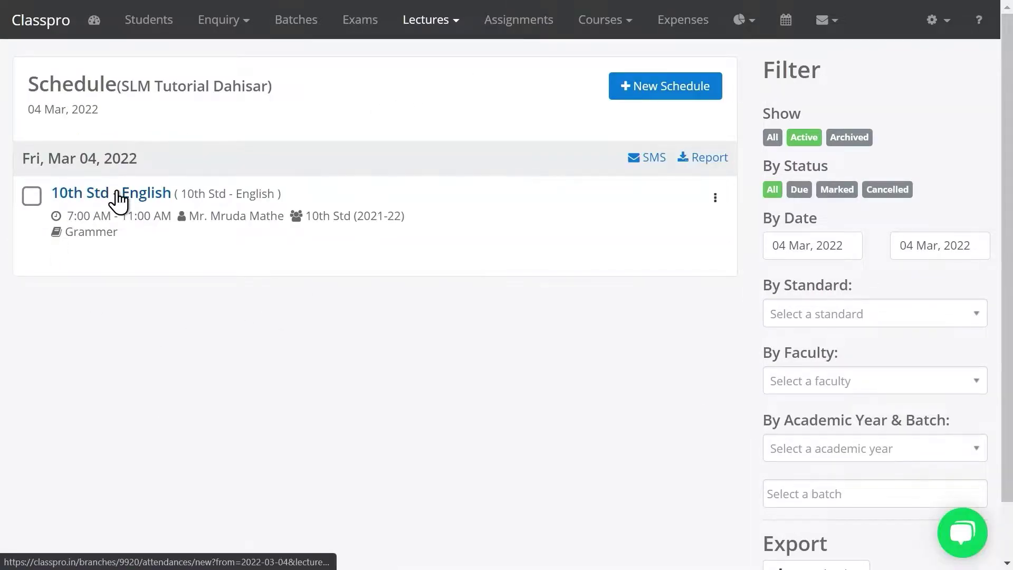
click(117, 194)
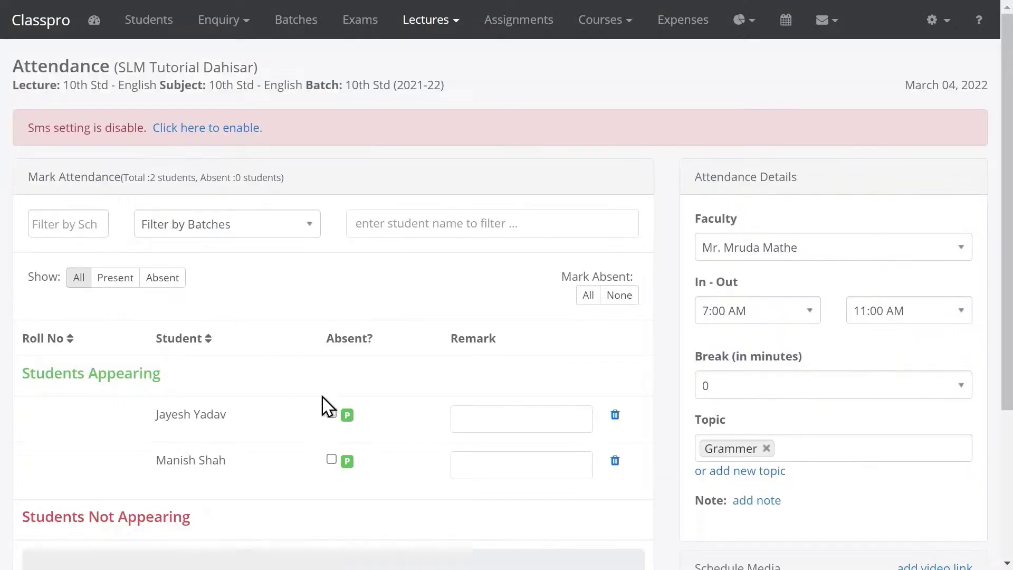
scroll(668, 471, down, 4)
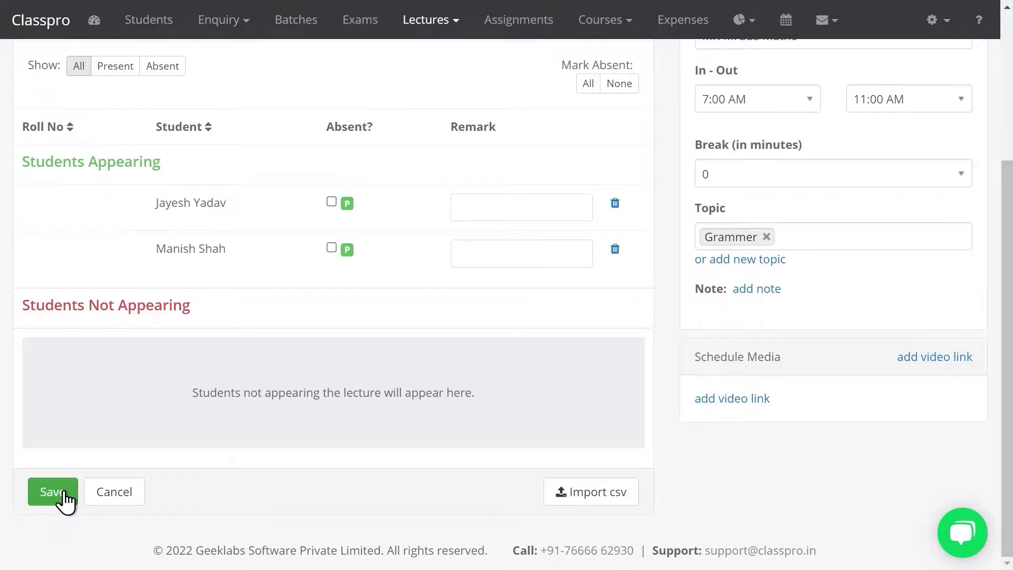
click(331, 248)
click(62, 494)
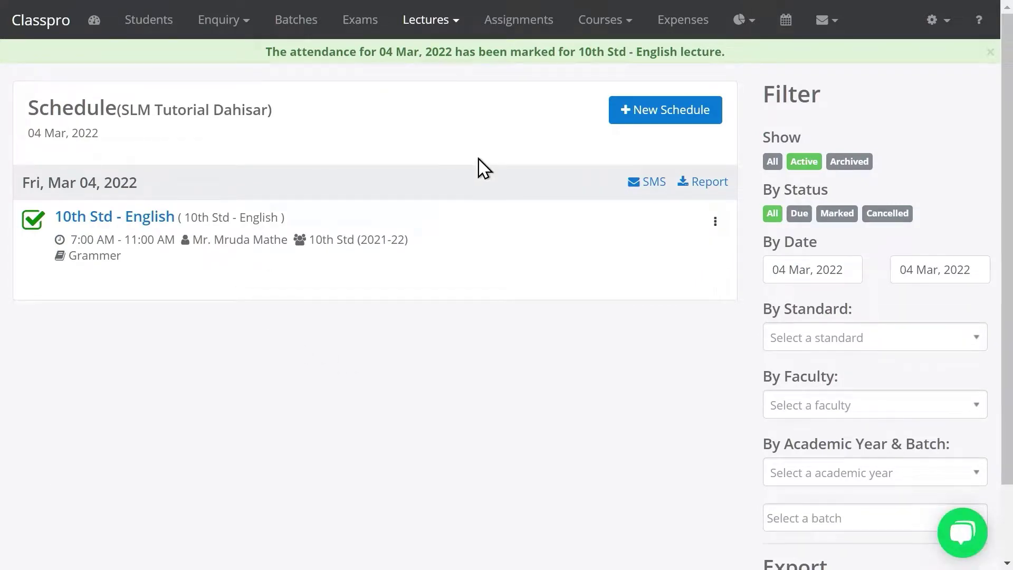
click(509, 25)
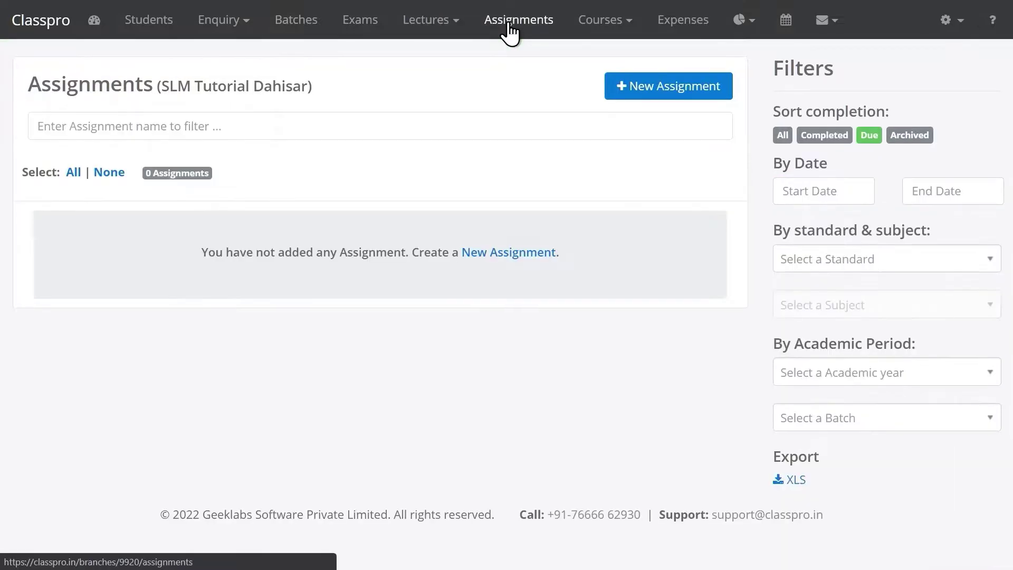
Start a new assignment named Chap 1 with submission date 07 Mar 2022
click(662, 90)
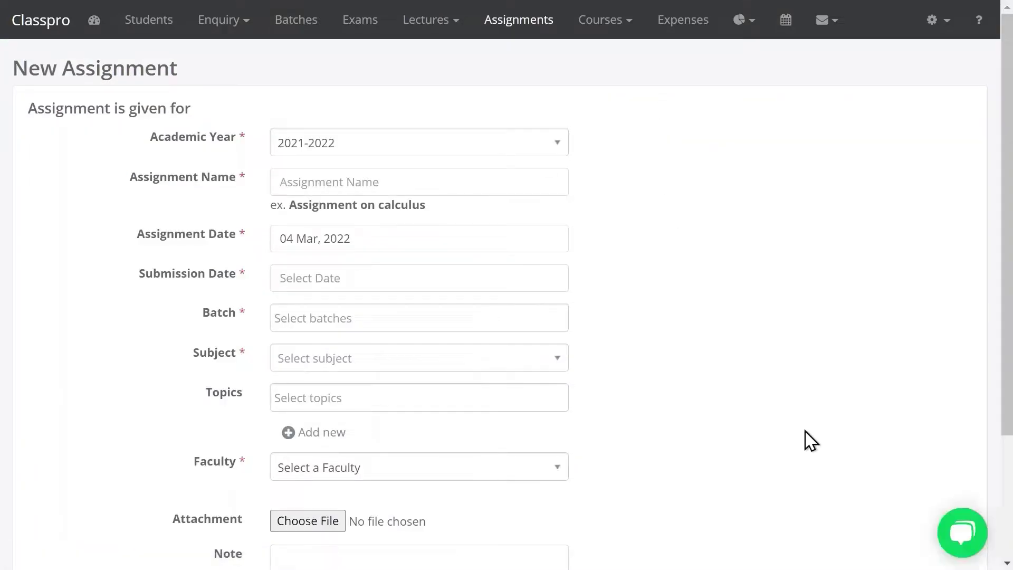
scroll(1009, 327, down, 3)
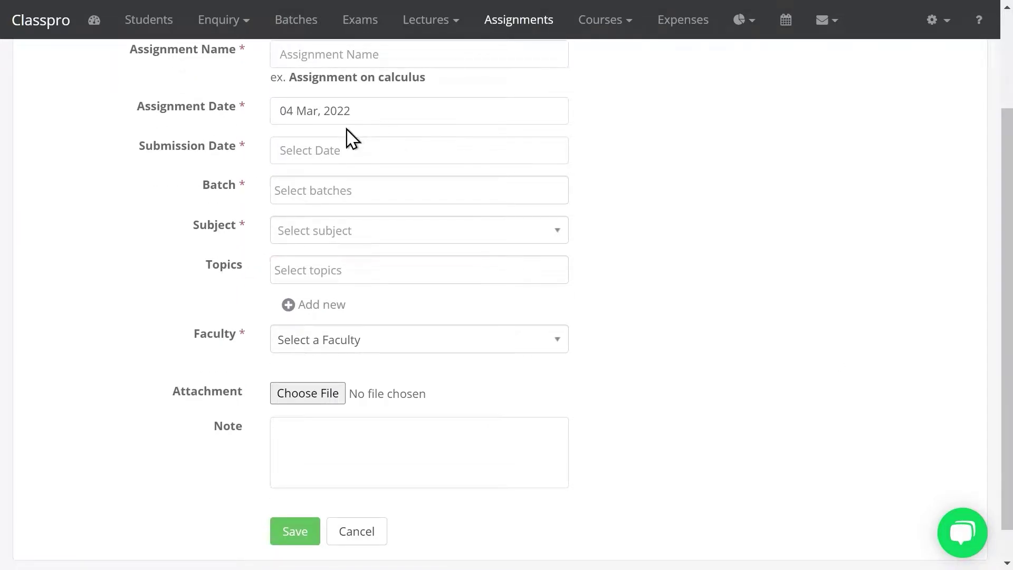
click(362, 60)
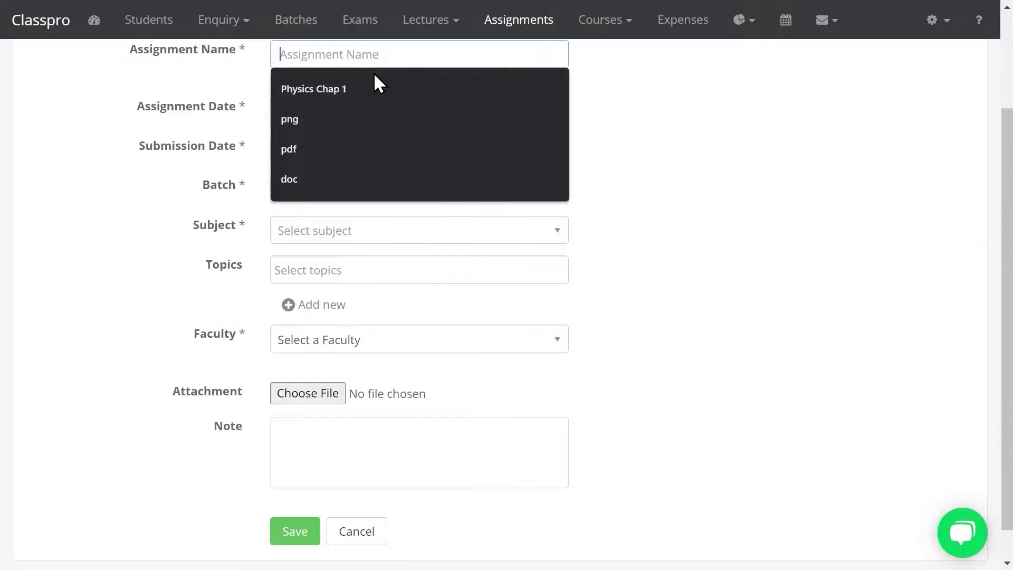
text(Chap 1)
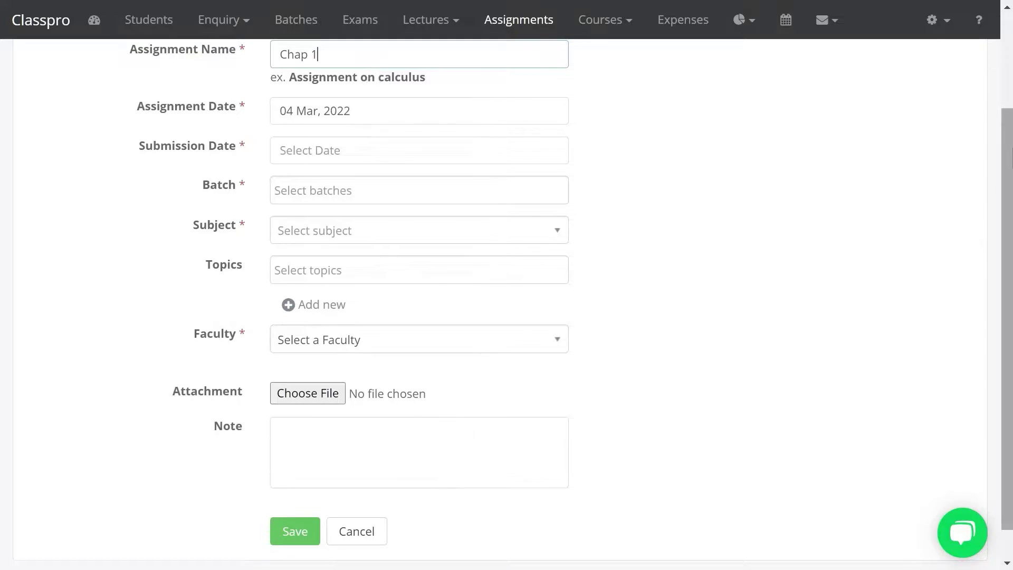
drag(1009, 158, 1010, 145)
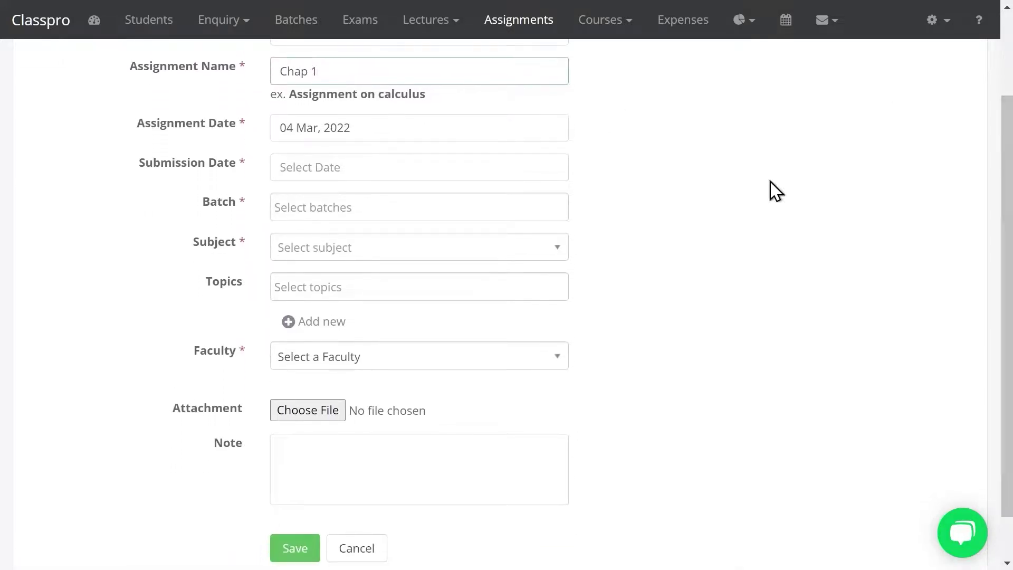
click(299, 167)
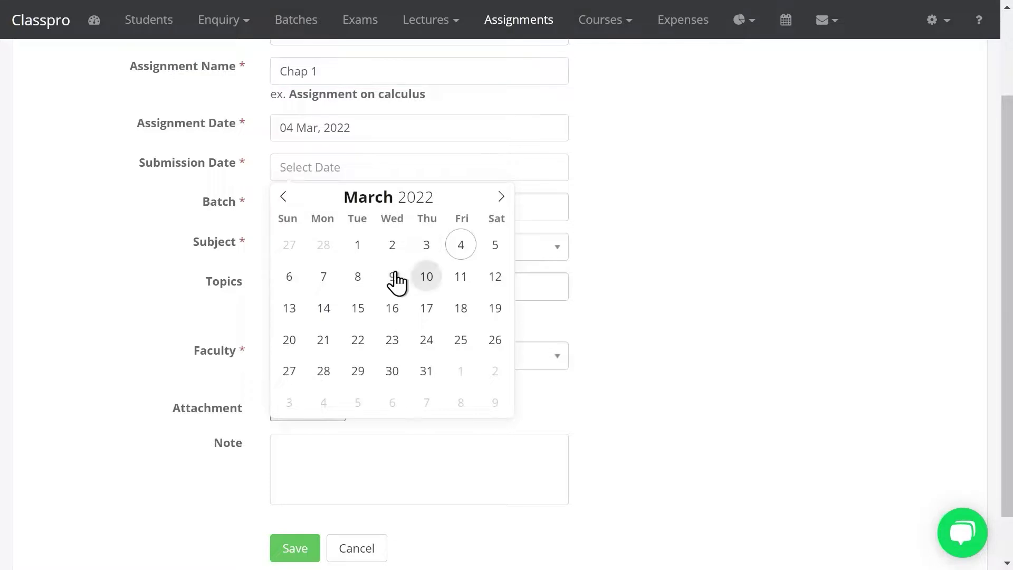
click(318, 277)
Assign it to batch 10th Std (2021-22), subject English, topic Grammer, second faculty member
click(321, 211)
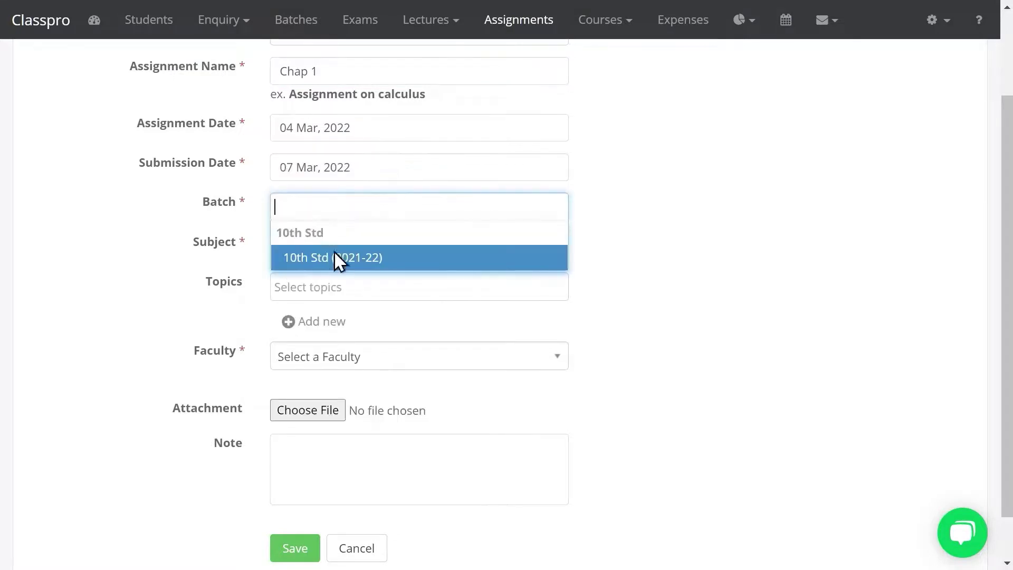
click(333, 258)
click(311, 241)
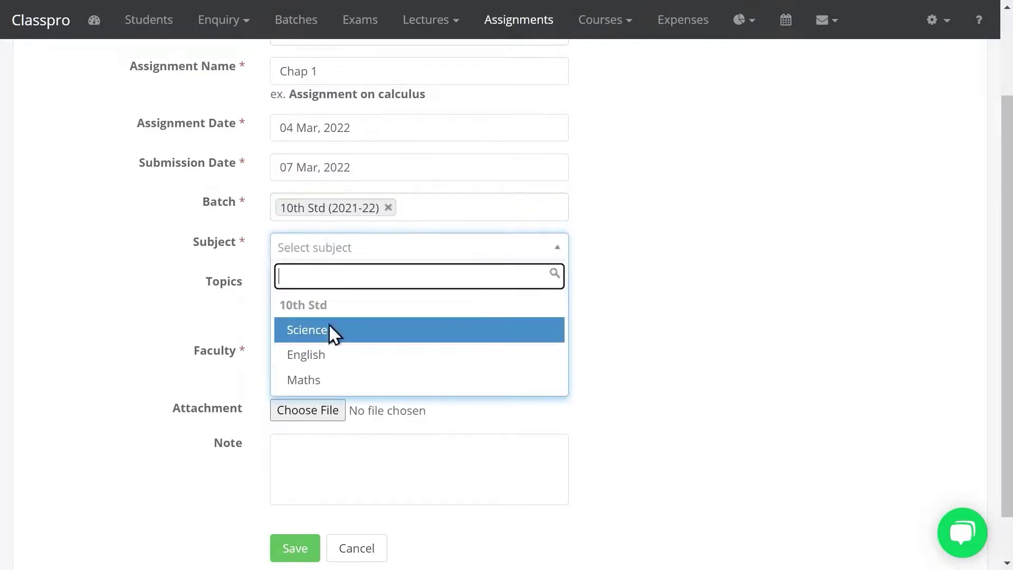
click(321, 363)
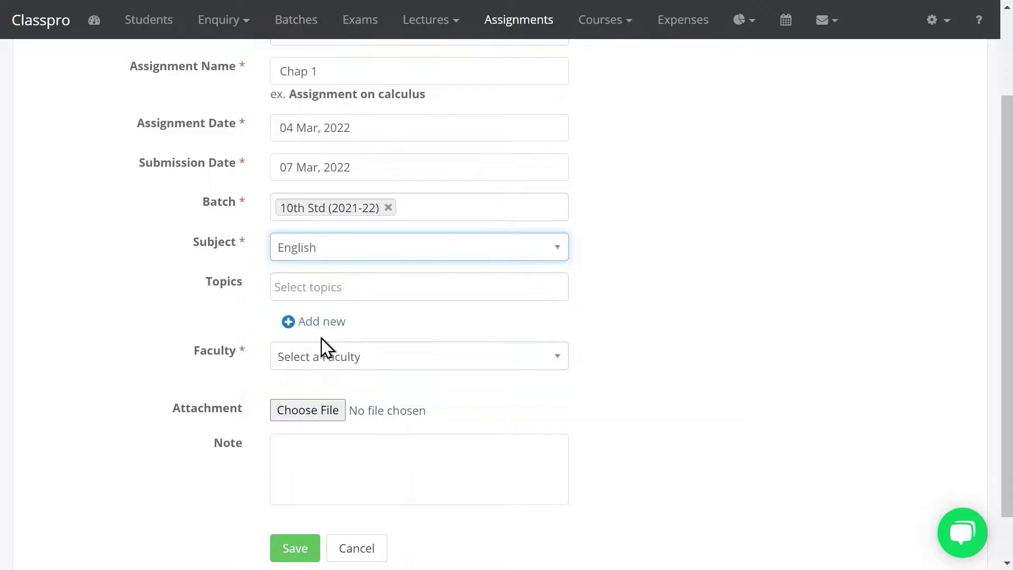
click(328, 286)
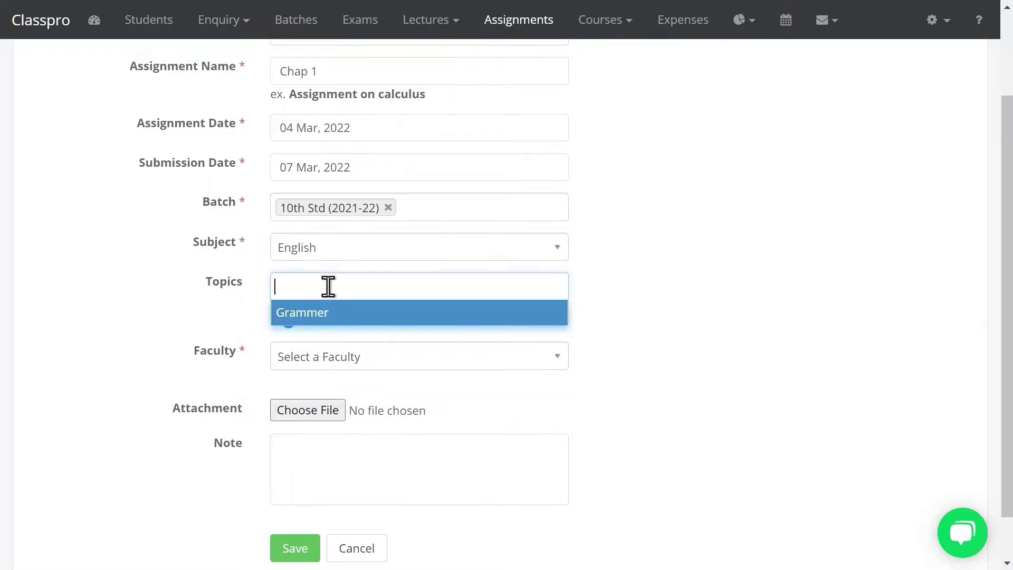
click(320, 316)
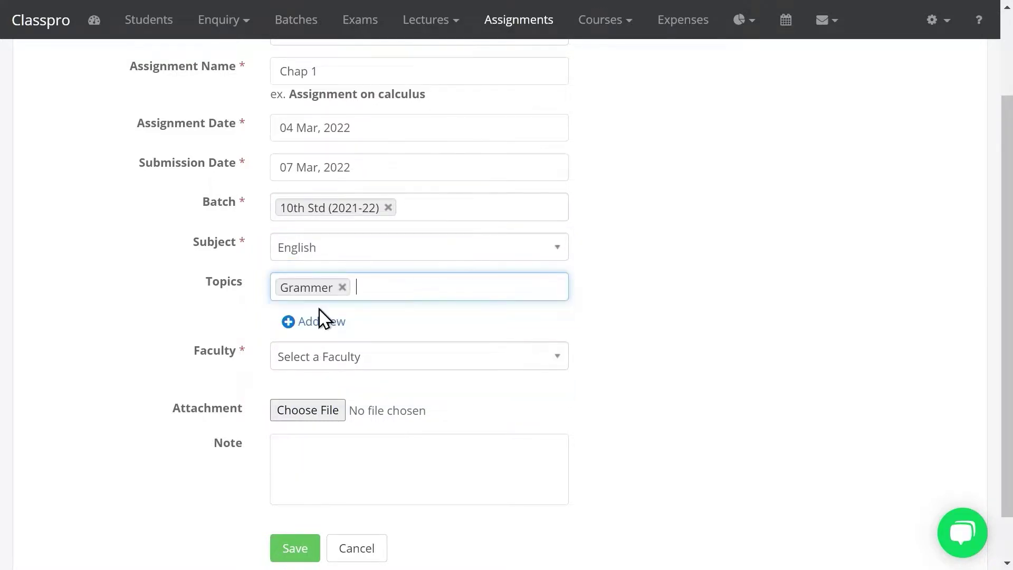
click(332, 363)
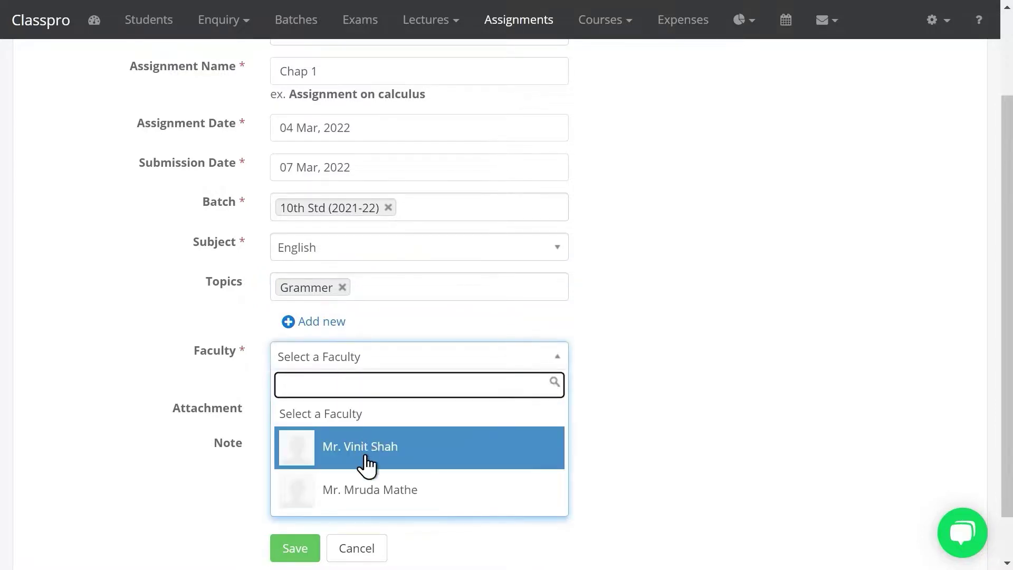
click(371, 482)
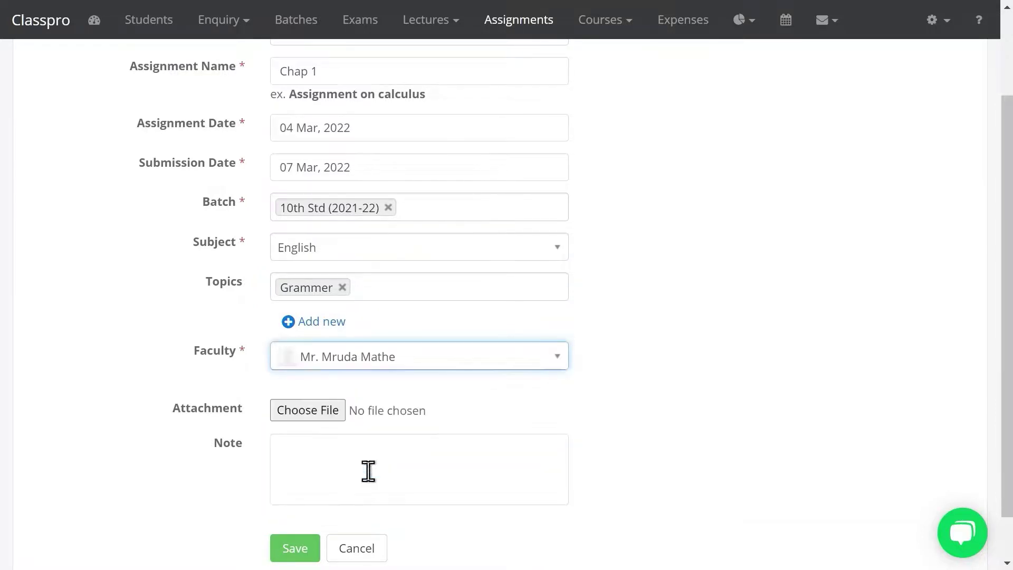
Save the Chap 1 assignment without attaching a file
click(310, 412)
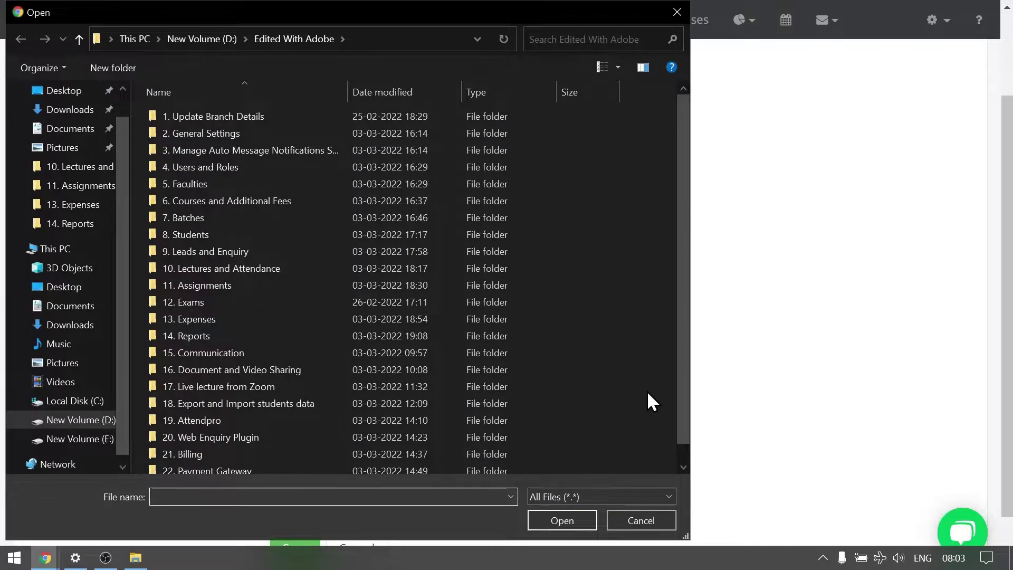
key(Escape)
click(437, 448)
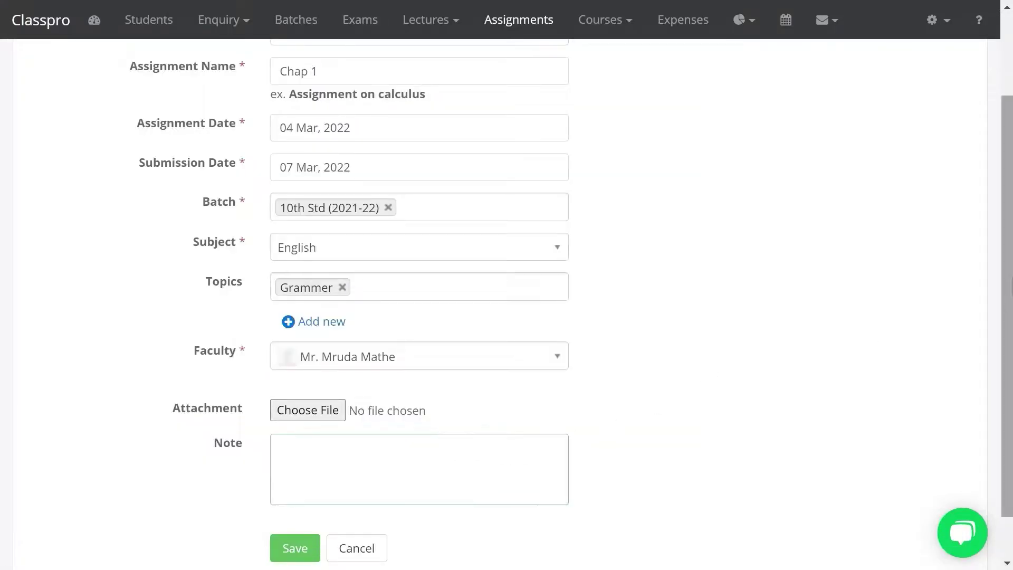
scroll(868, 395, down, 1)
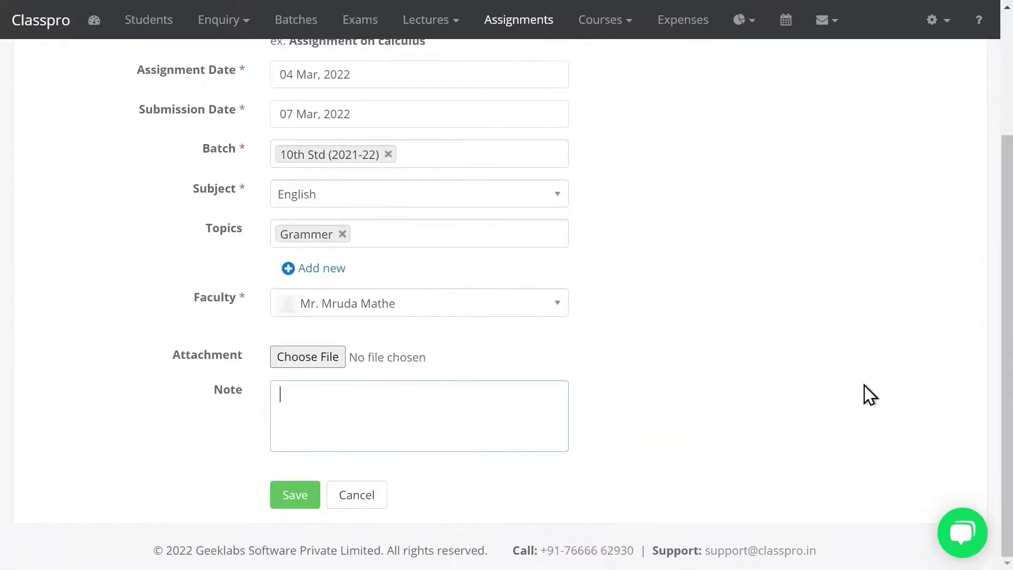
click(294, 494)
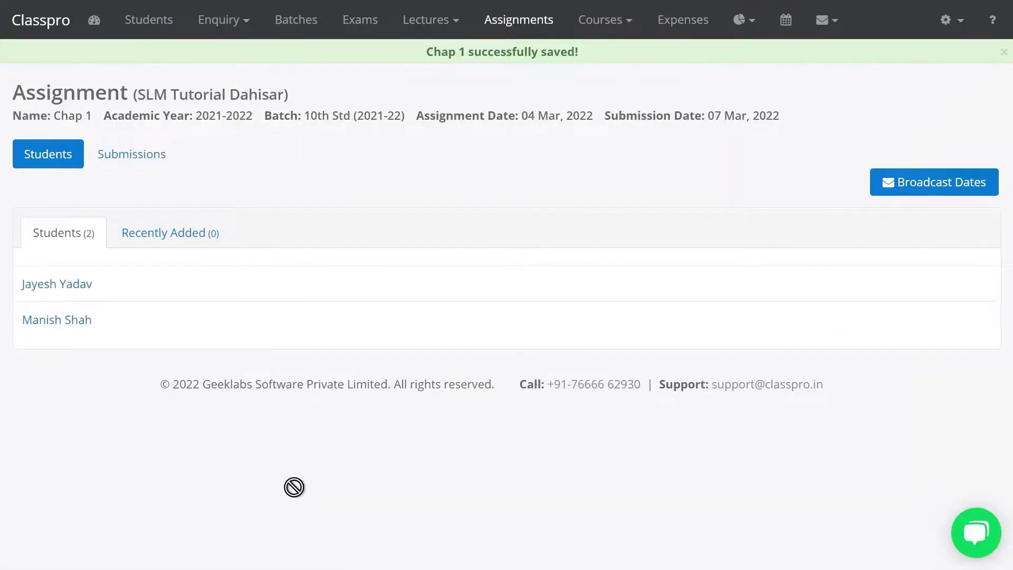
Mark both students as submitted in Chap 1's Submissions and save
click(525, 21)
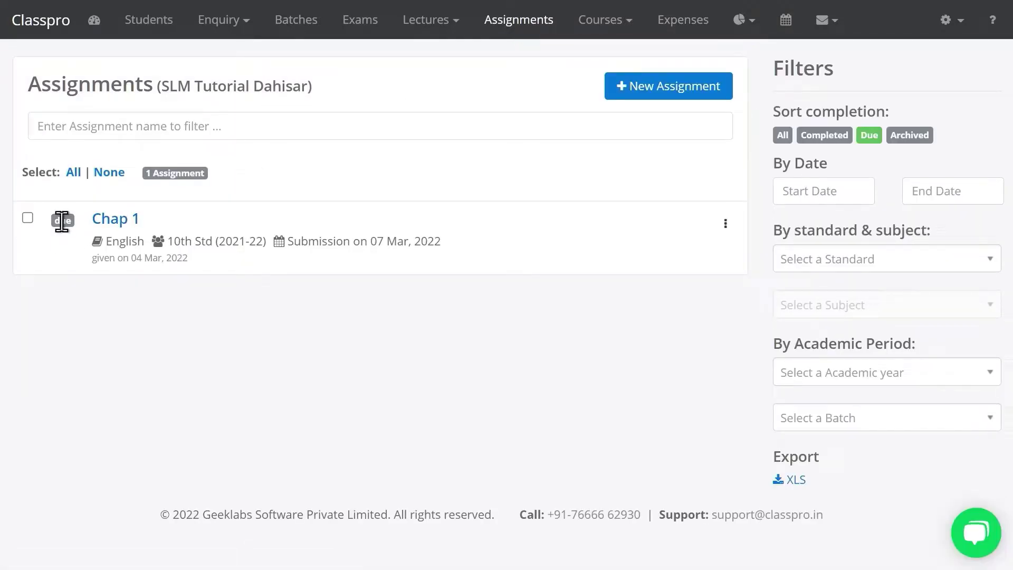
click(121, 220)
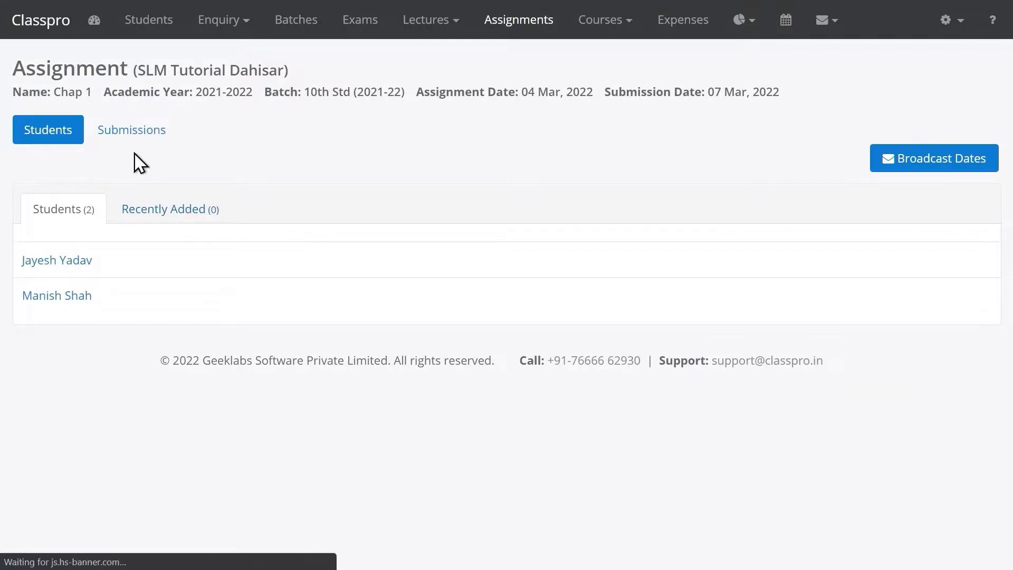
click(142, 133)
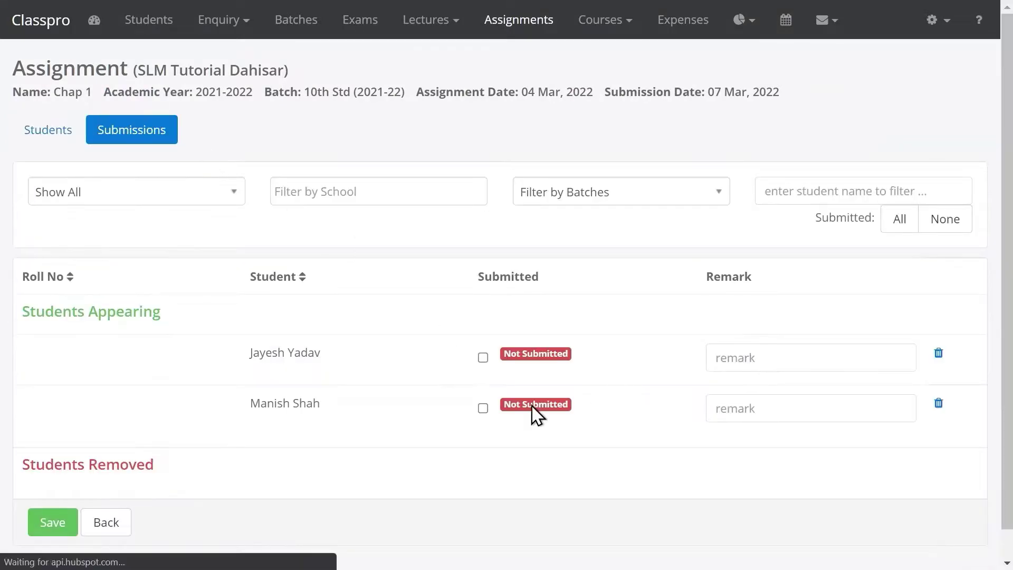
click(483, 358)
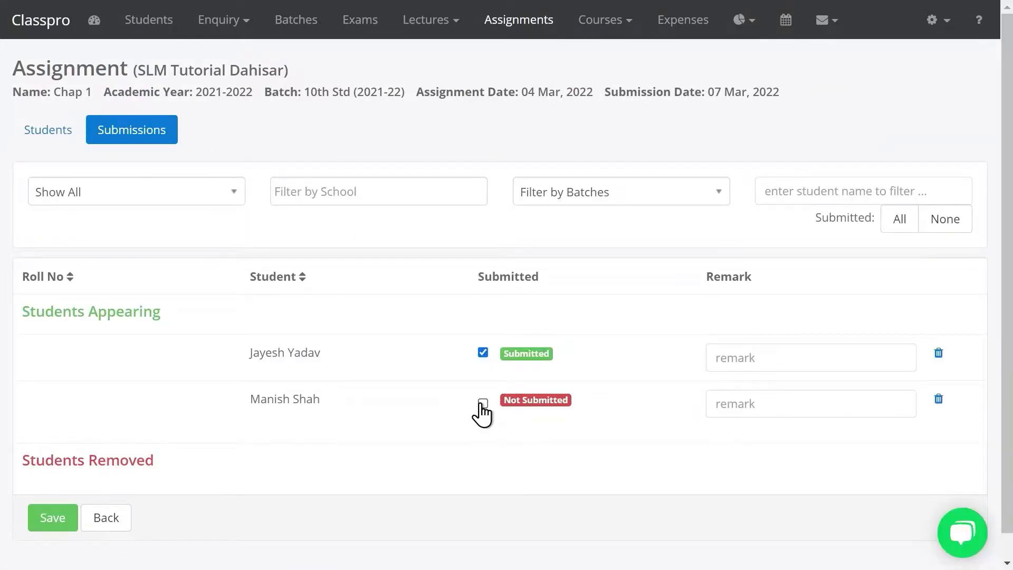
click(483, 407)
click(49, 510)
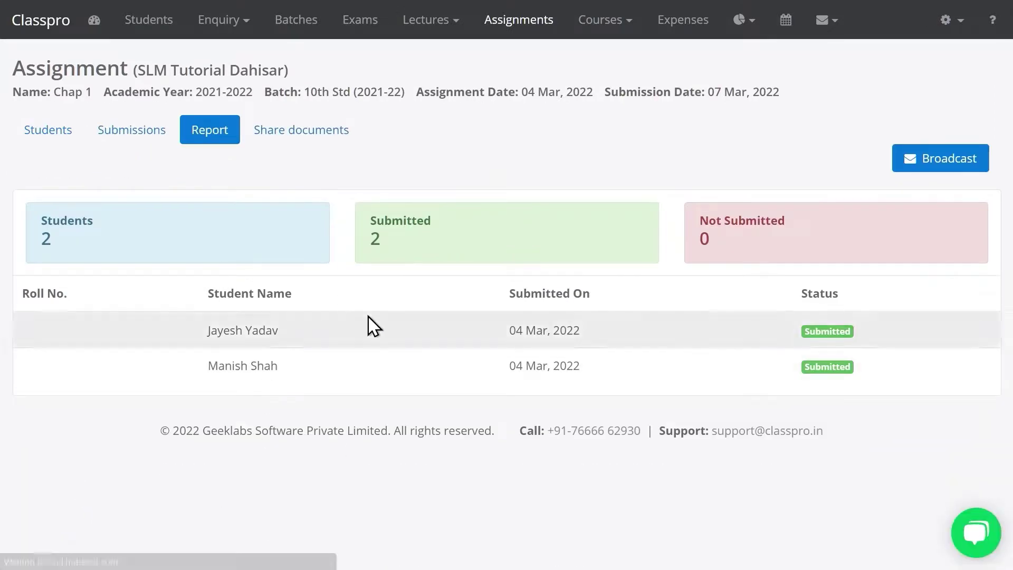
click(518, 29)
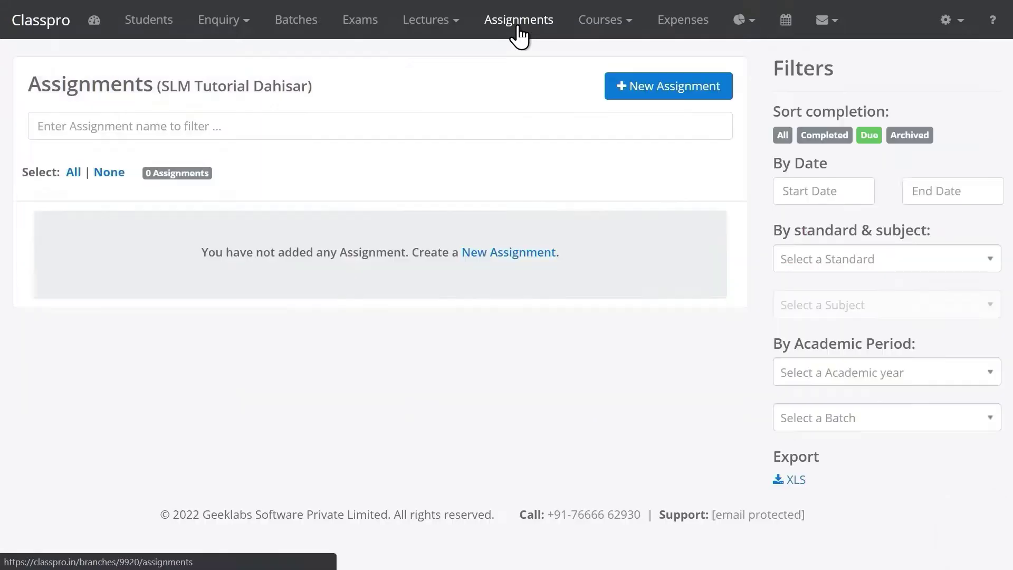
Start a new single-type test named Chap 3
click(361, 29)
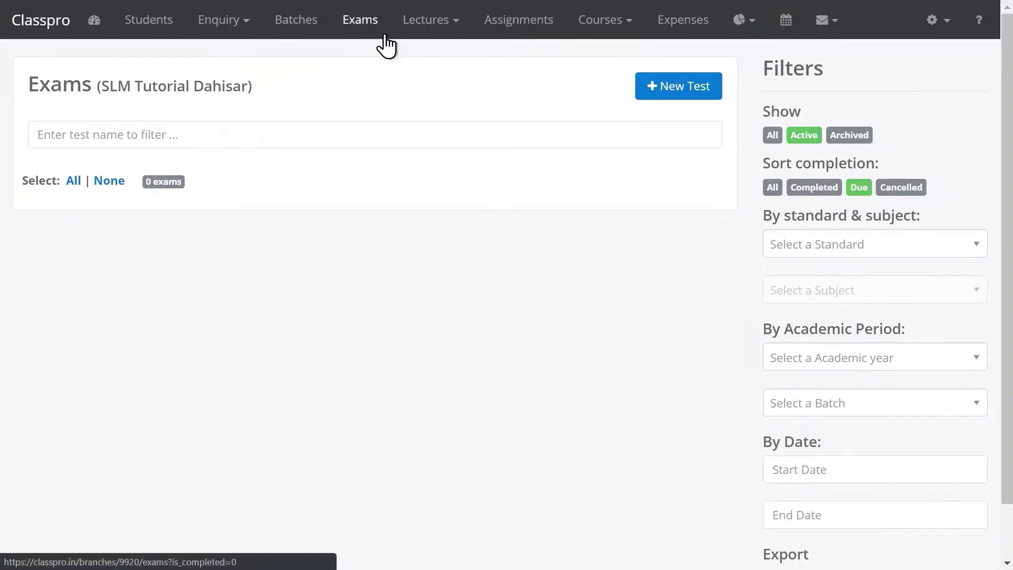
click(670, 94)
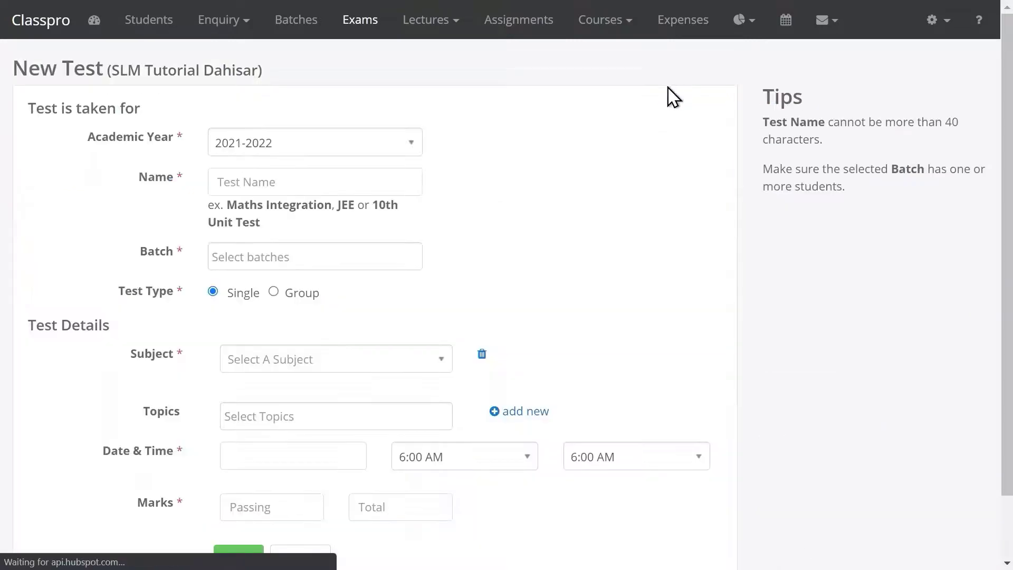
scroll(1009, 273, down, 2)
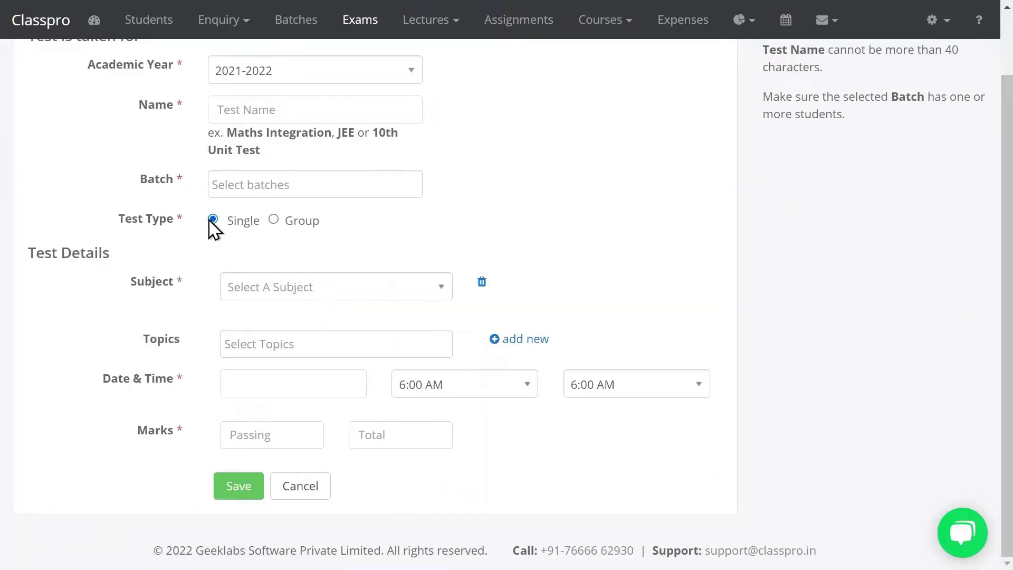
click(274, 220)
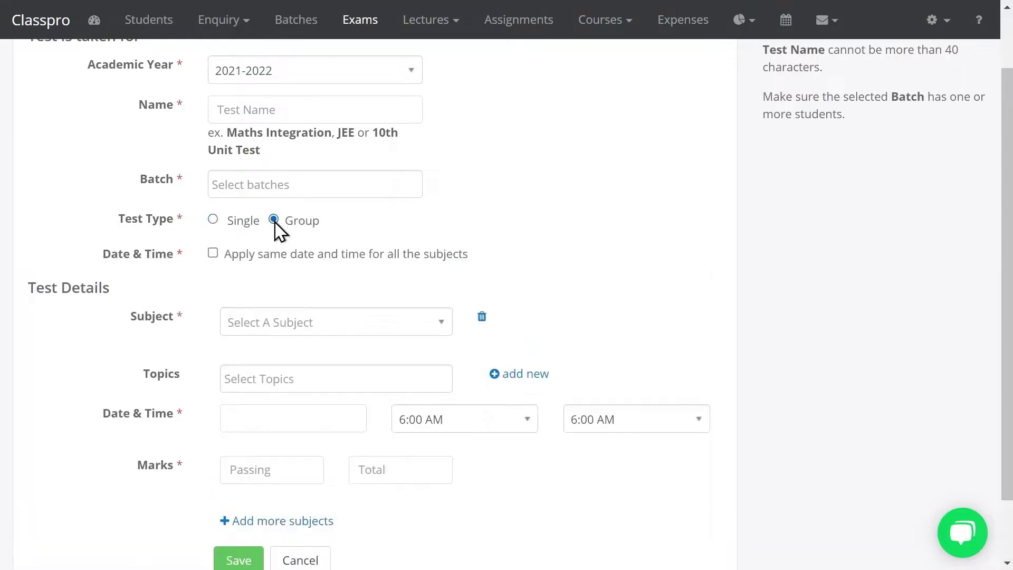
click(211, 222)
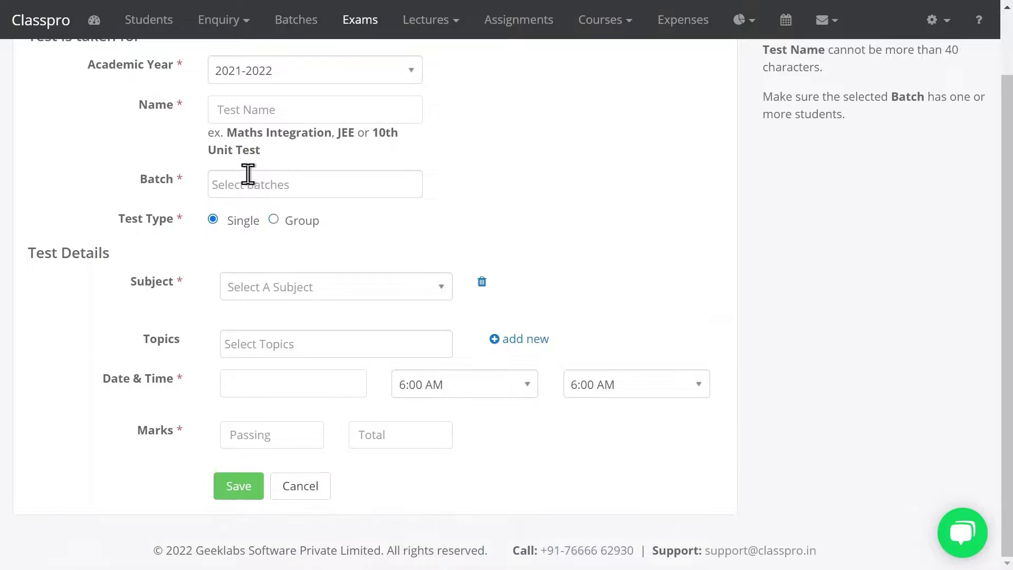
click(271, 111)
text(Chap 3)
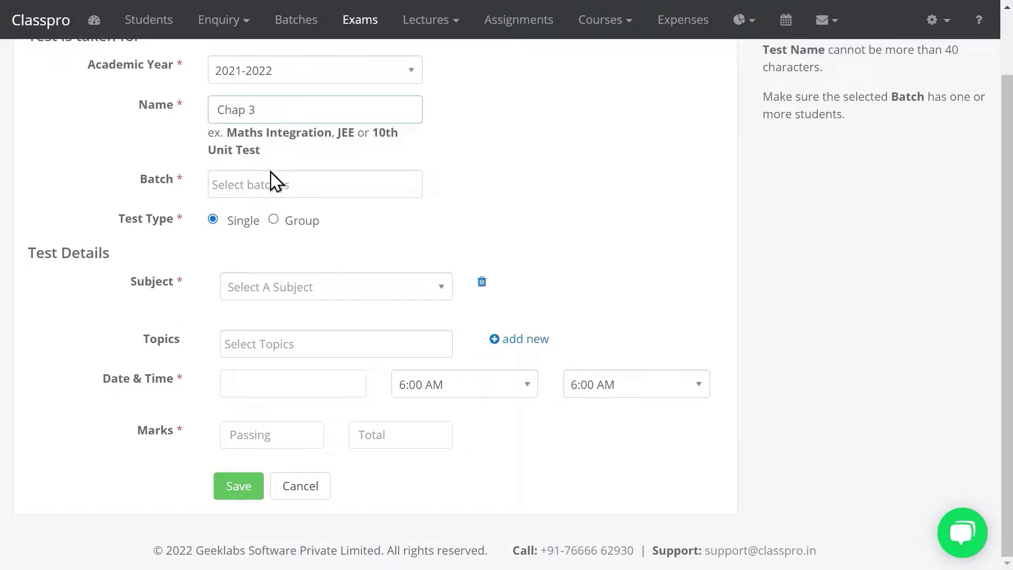
Set the test's batch to 10th Std (2021-22), subject English, topic Grammer
click(272, 184)
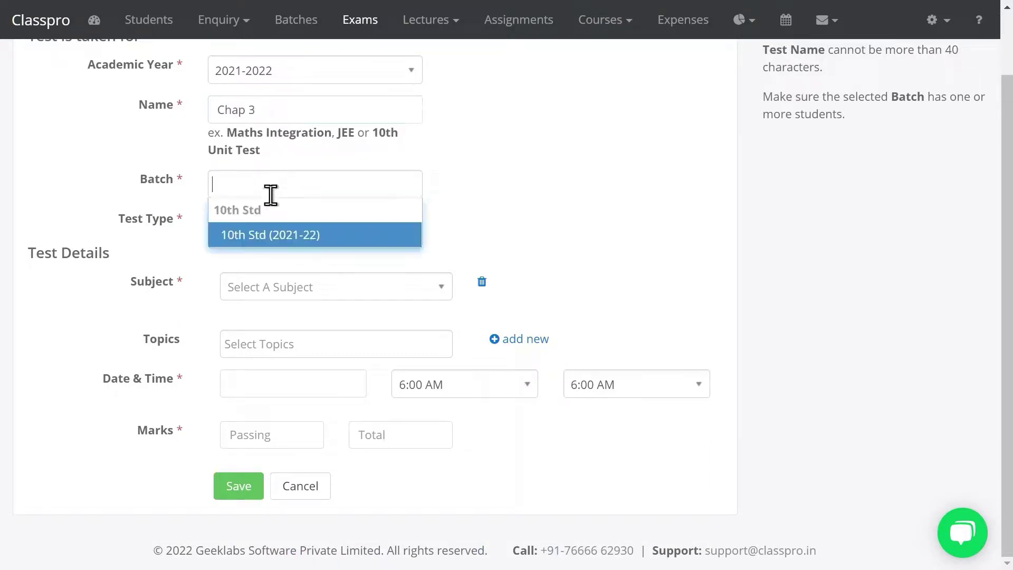
click(276, 239)
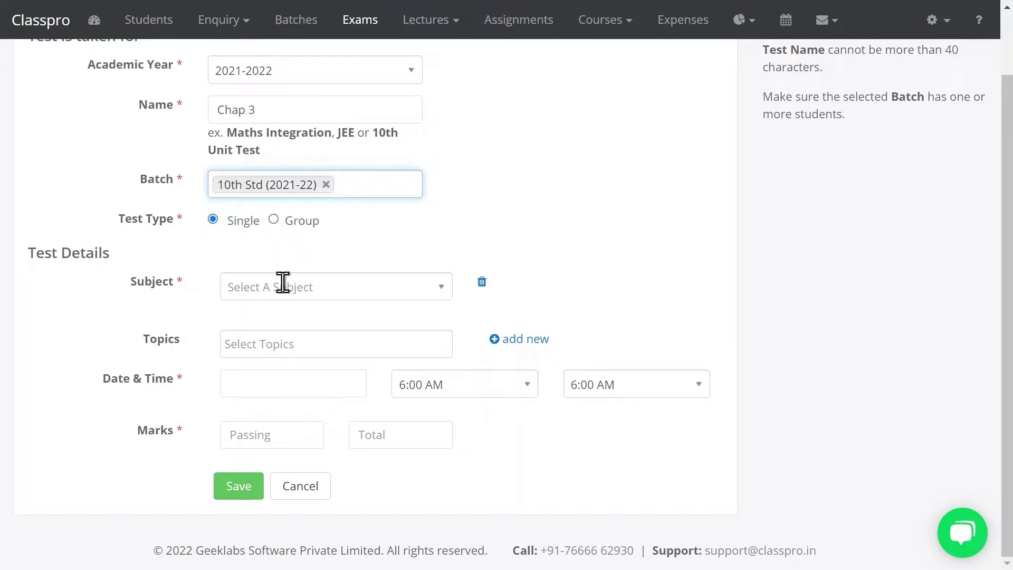
click(283, 285)
click(288, 395)
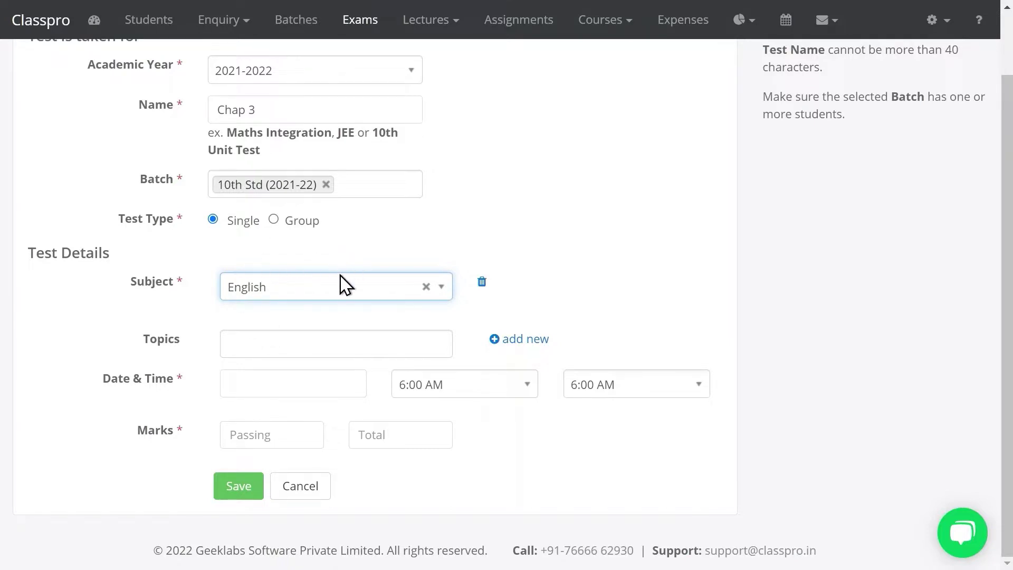
click(339, 294)
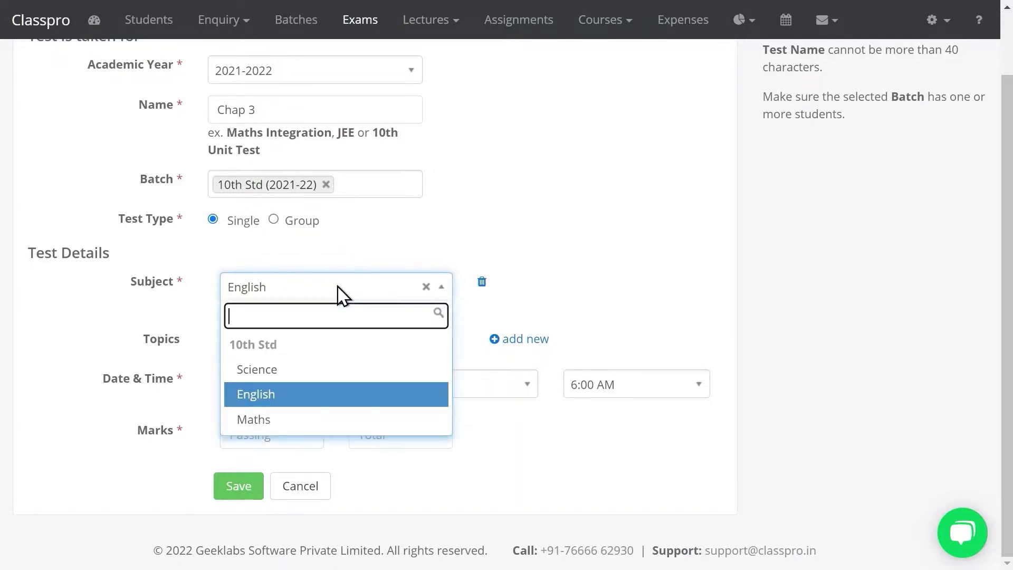
click(272, 395)
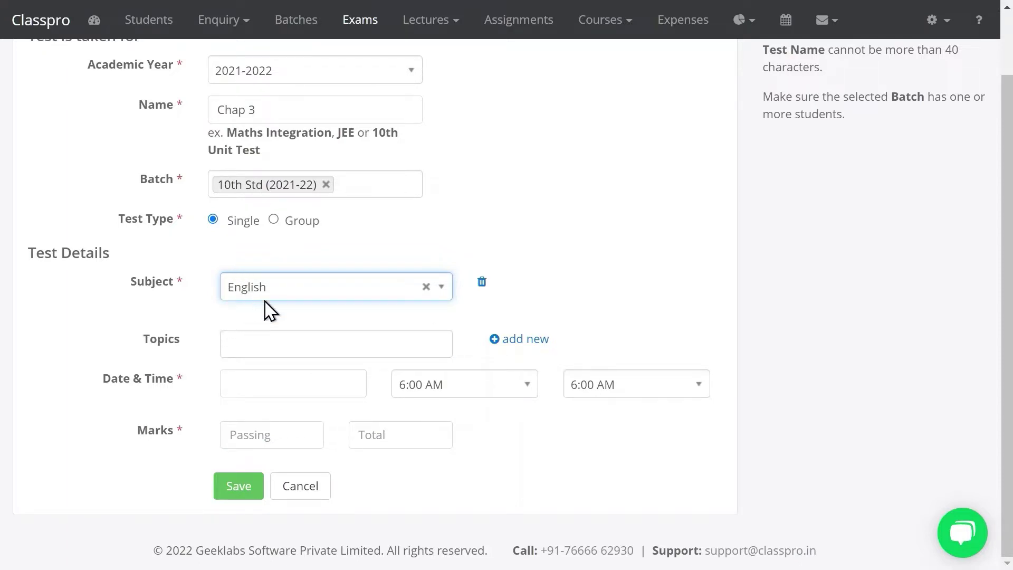
click(256, 339)
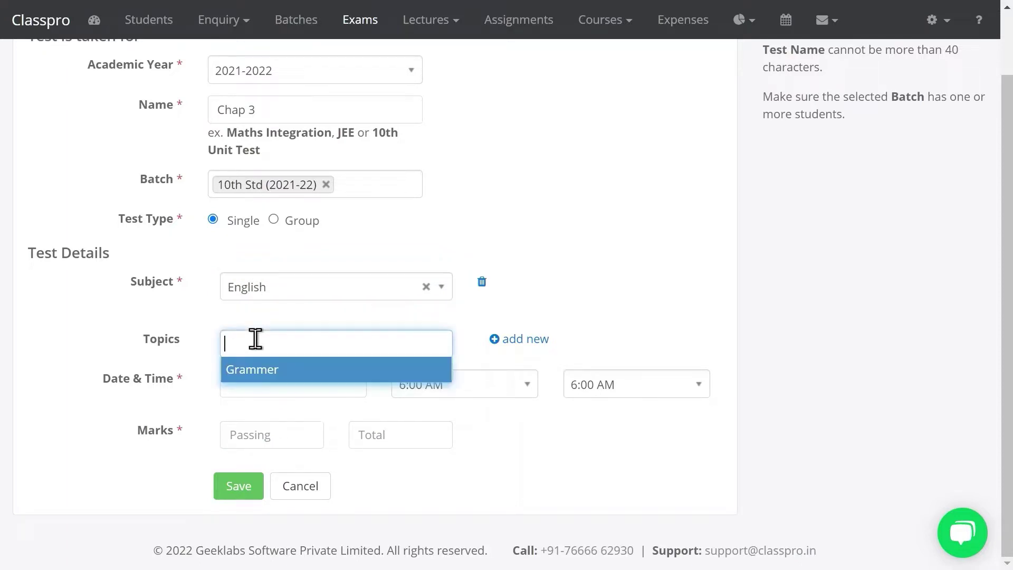
click(258, 389)
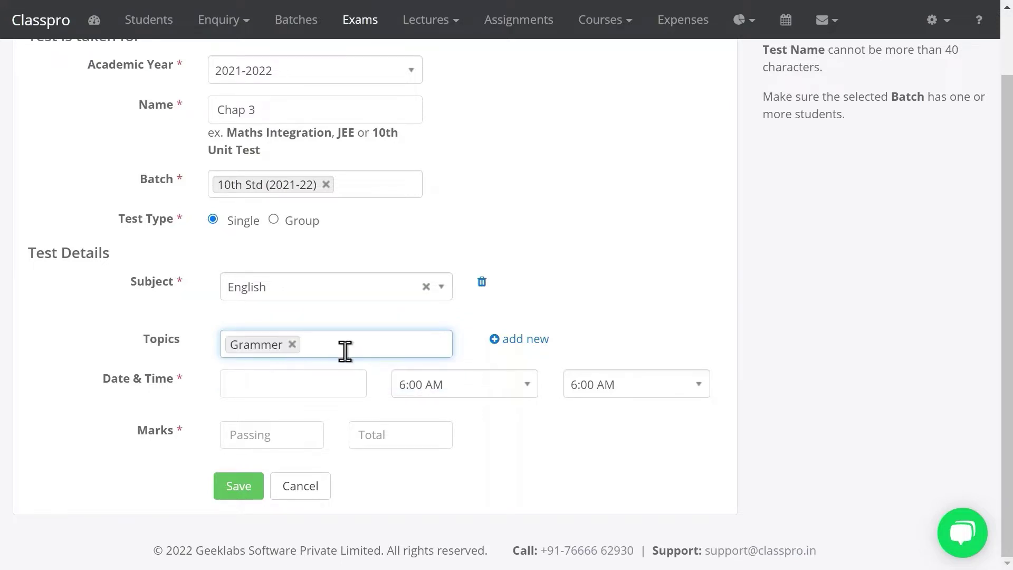
click(527, 343)
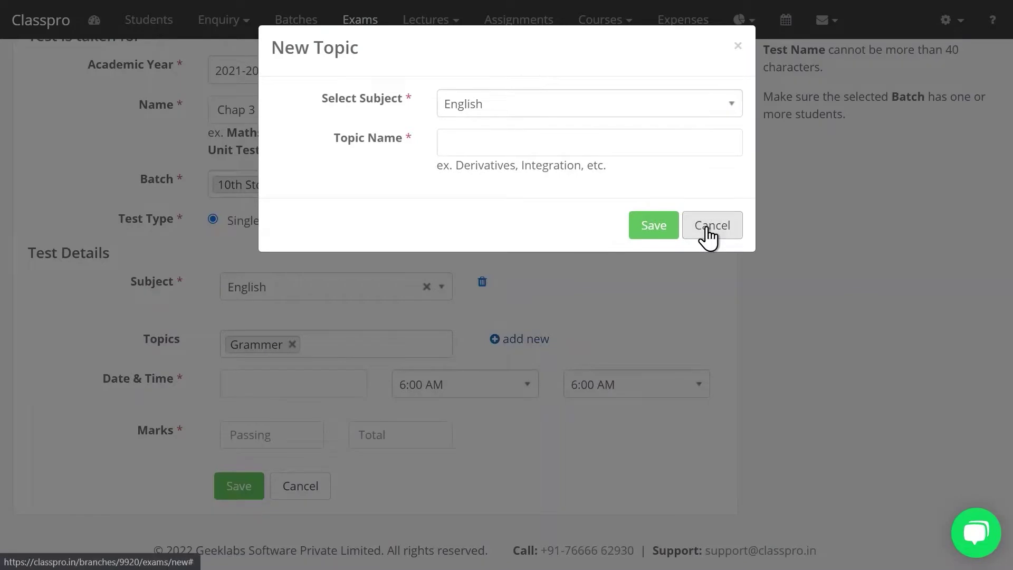
click(709, 226)
Schedule the test on 04 Mar 2022 ending 7:00 AM, passing 30, total 50, and save
click(304, 379)
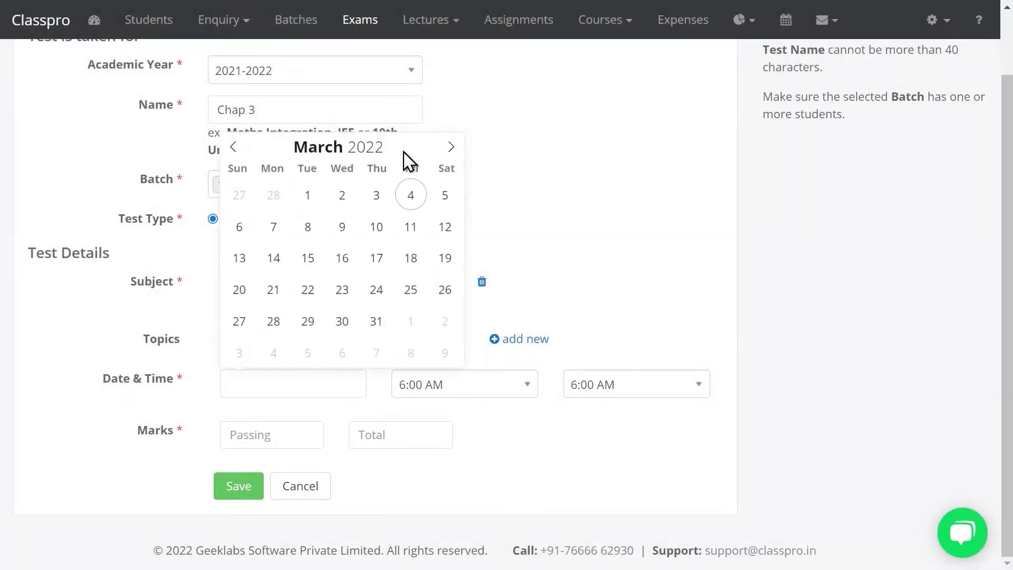
click(409, 188)
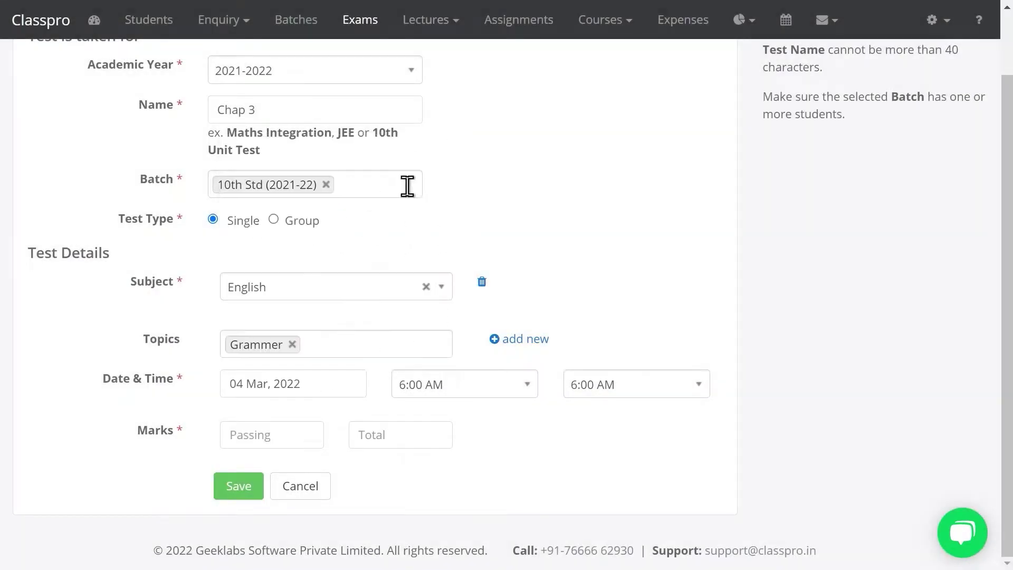
click(597, 378)
text(7)
key(Return)
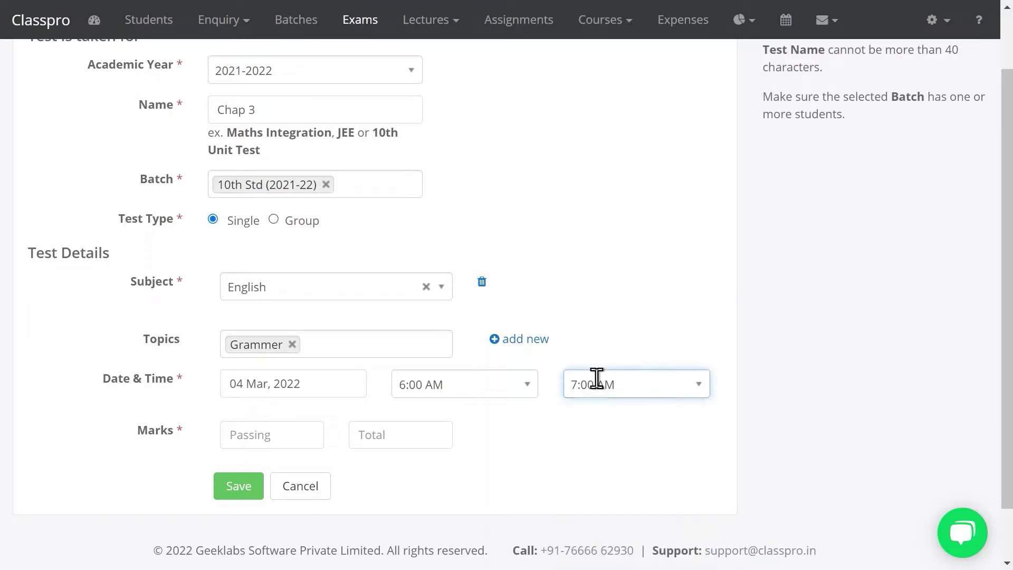
click(278, 436)
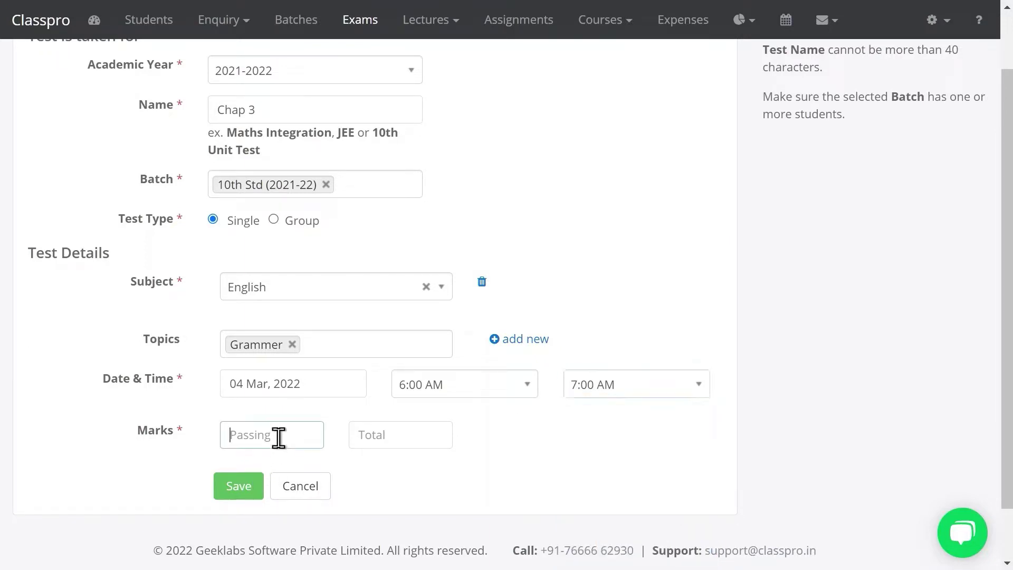
key(Tab)
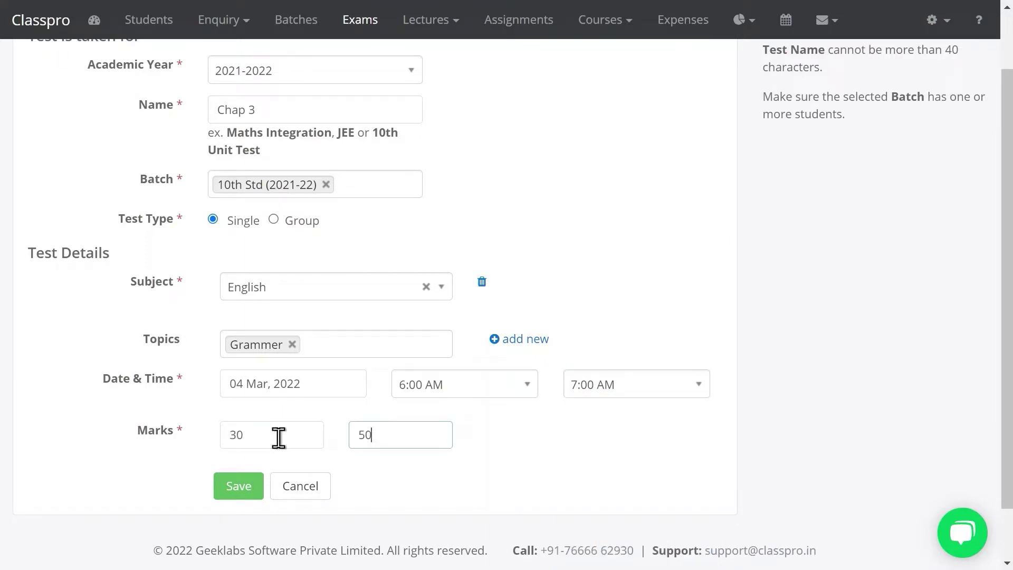
text(50)
click(248, 495)
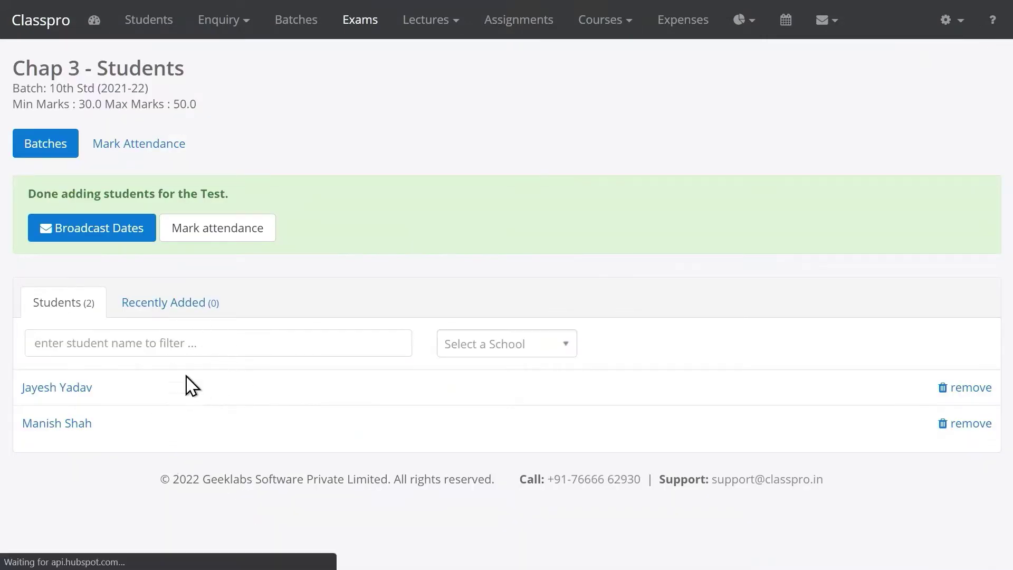
Save Chap 3 test attendance with no Absent boxes ticked
click(217, 233)
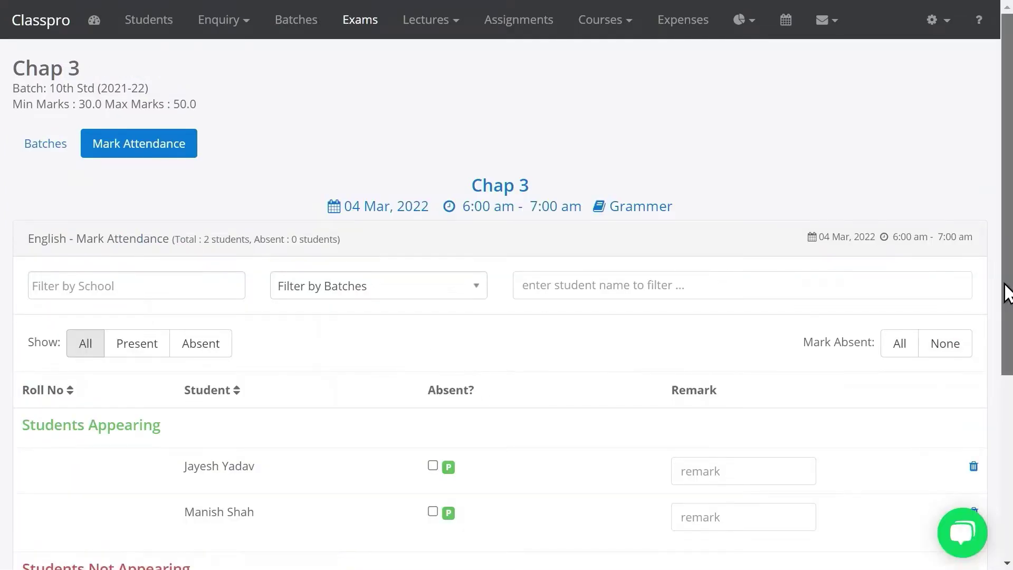
drag(1008, 293, 1008, 414)
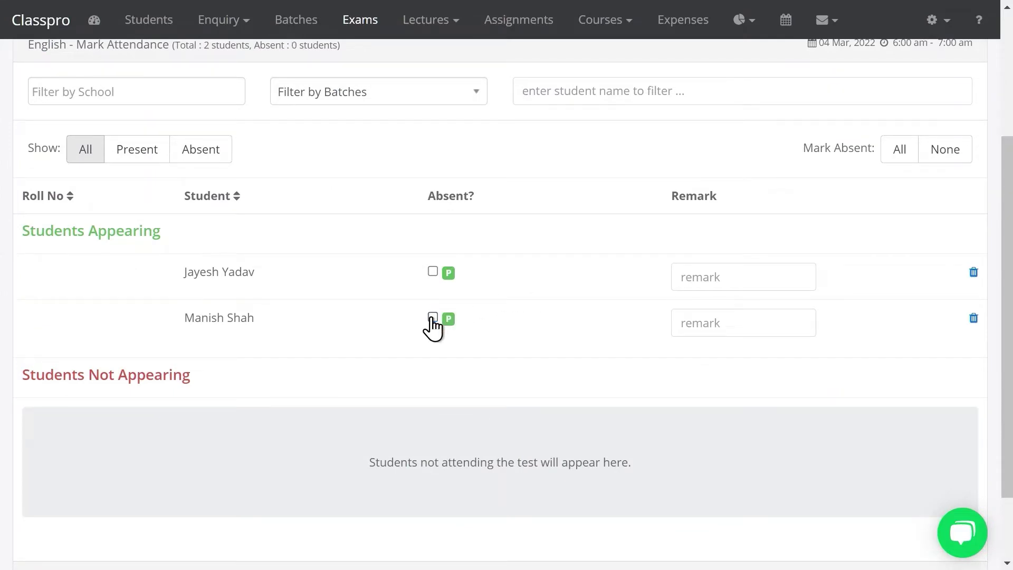
drag(1008, 368, 1005, 461)
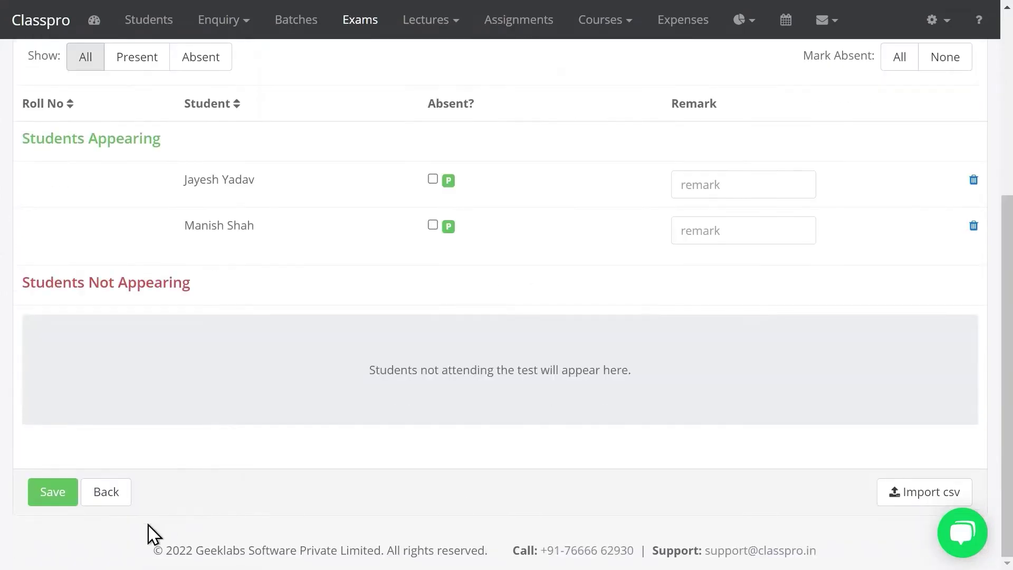
click(55, 494)
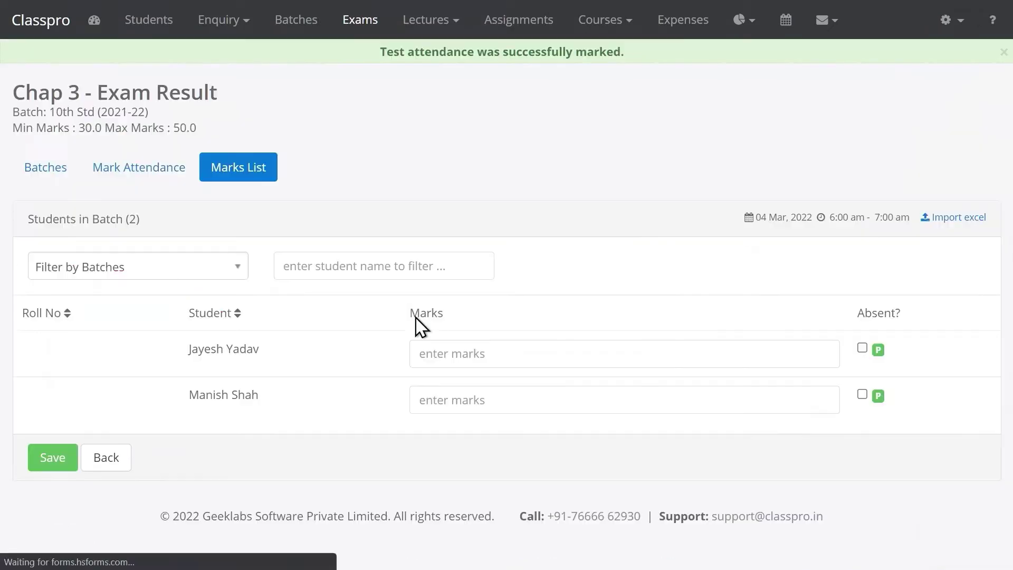
Save Chap 3 marks of 45 and 37 and view the report's pie chart
click(461, 353)
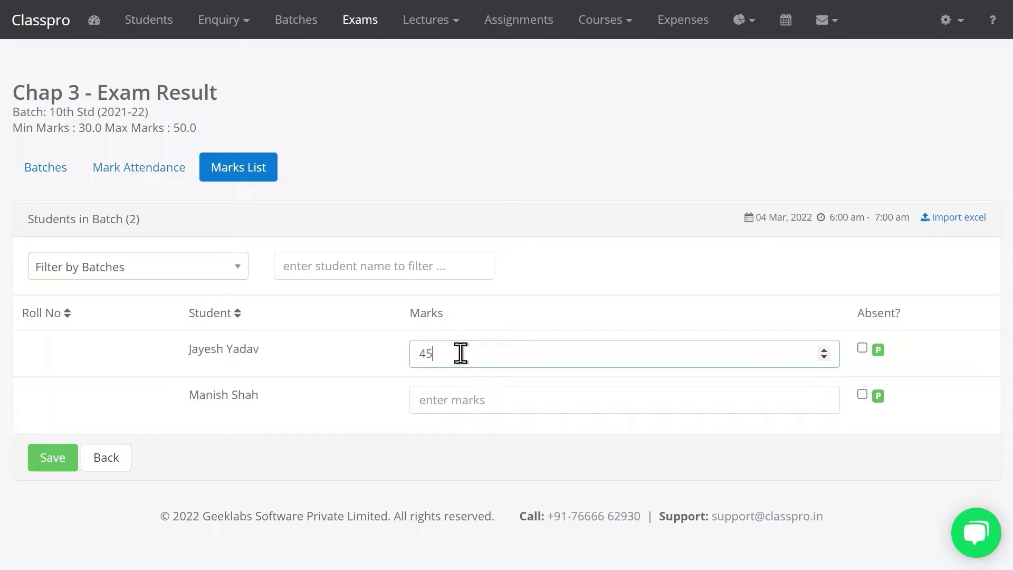
click(440, 409)
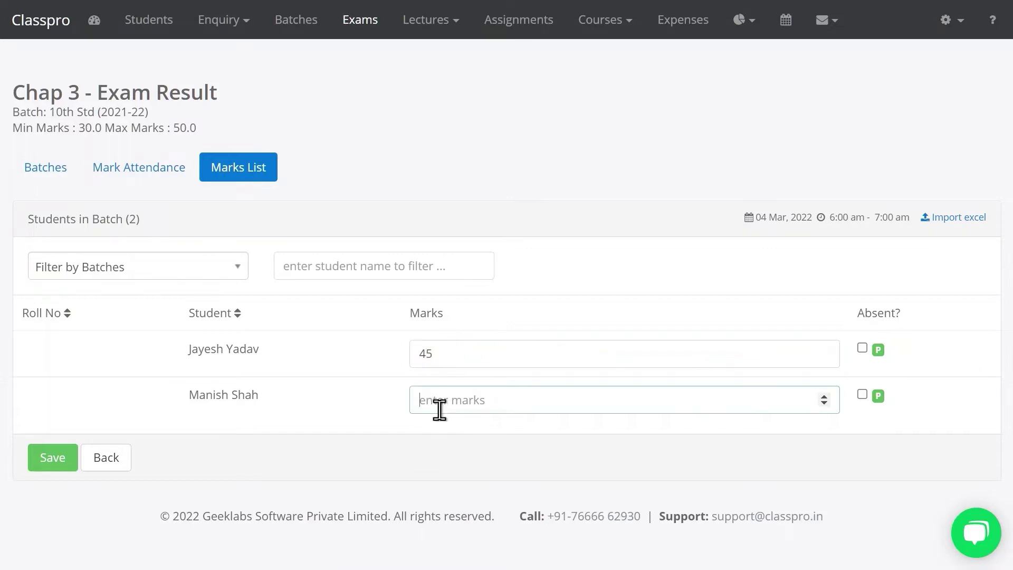
text(37)
click(42, 461)
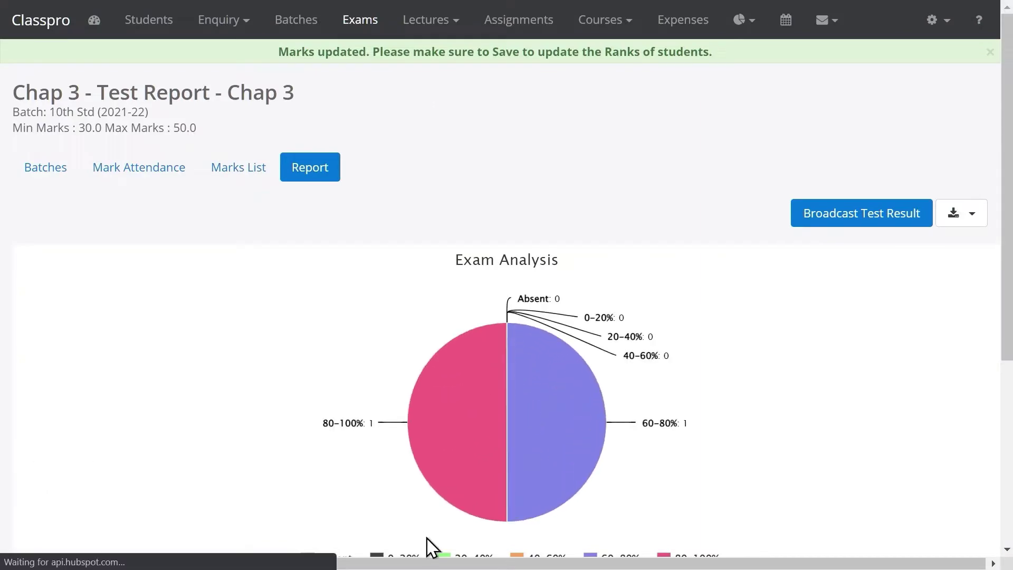
drag(1009, 165, 961, 149)
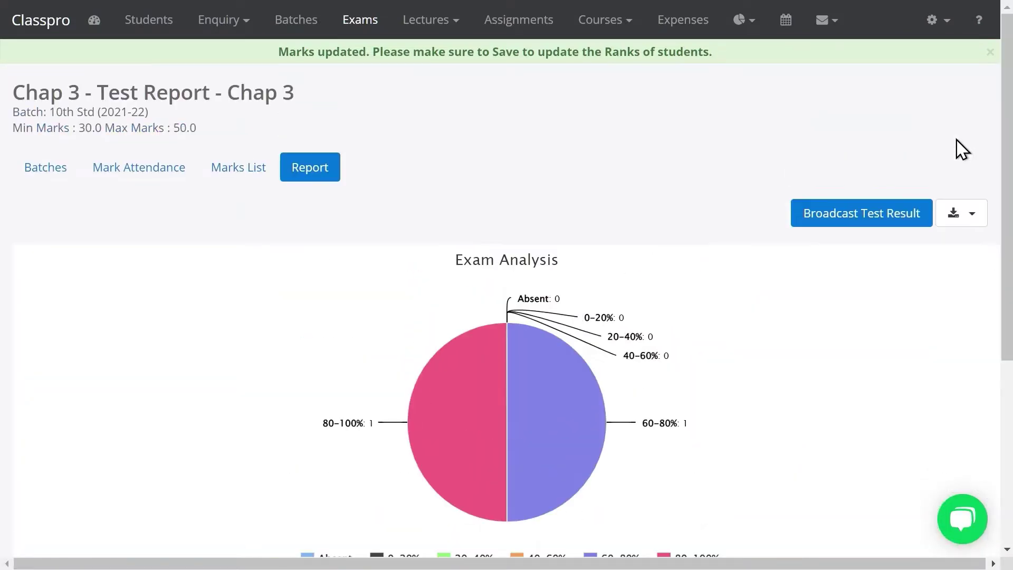
click(353, 24)
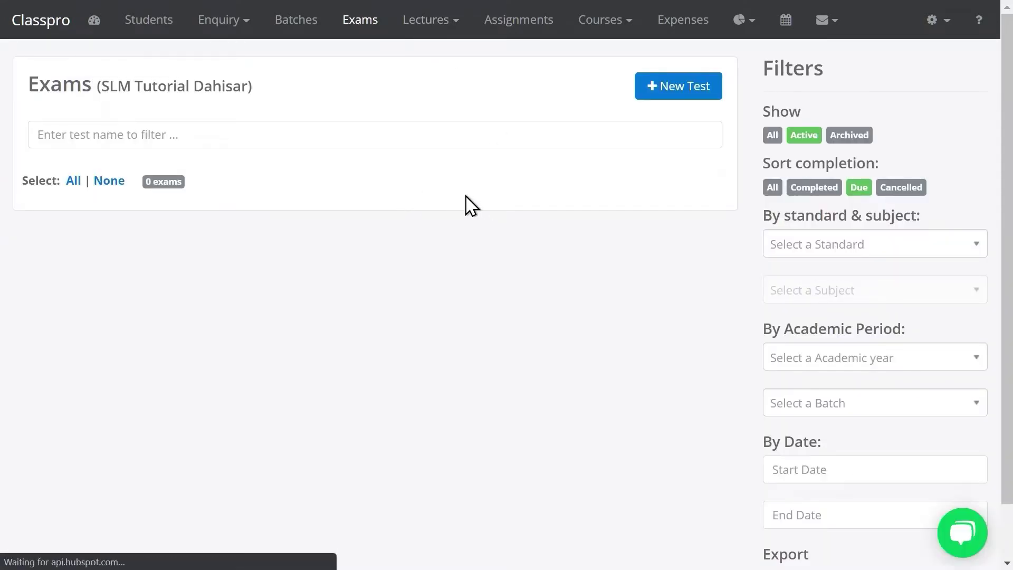
Go to the Expenses page and open a blank Add Expense form
click(681, 21)
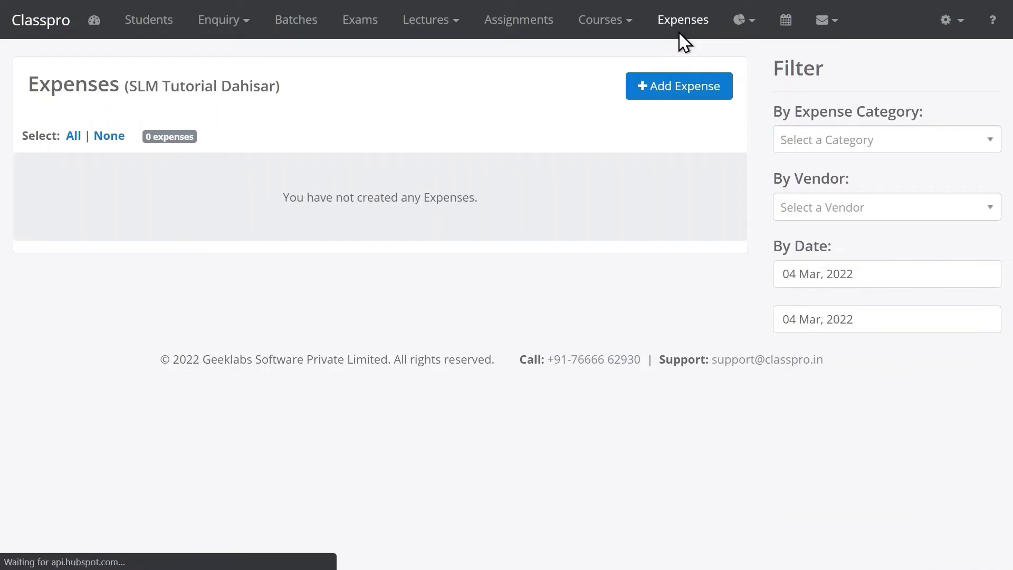
click(653, 100)
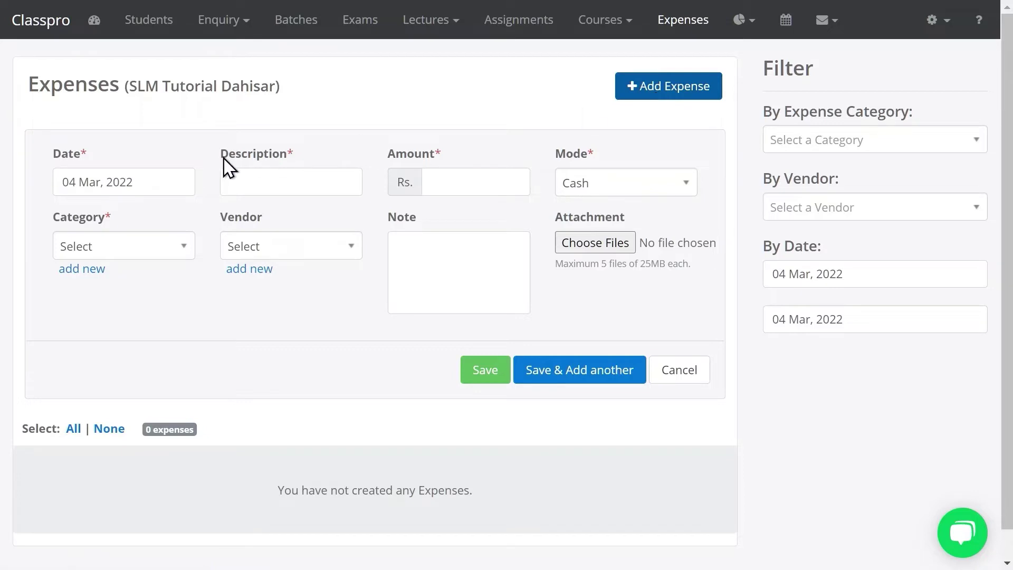
Check the expense form's payment Mode and Category options, opening and dismissing the new-category form
click(255, 188)
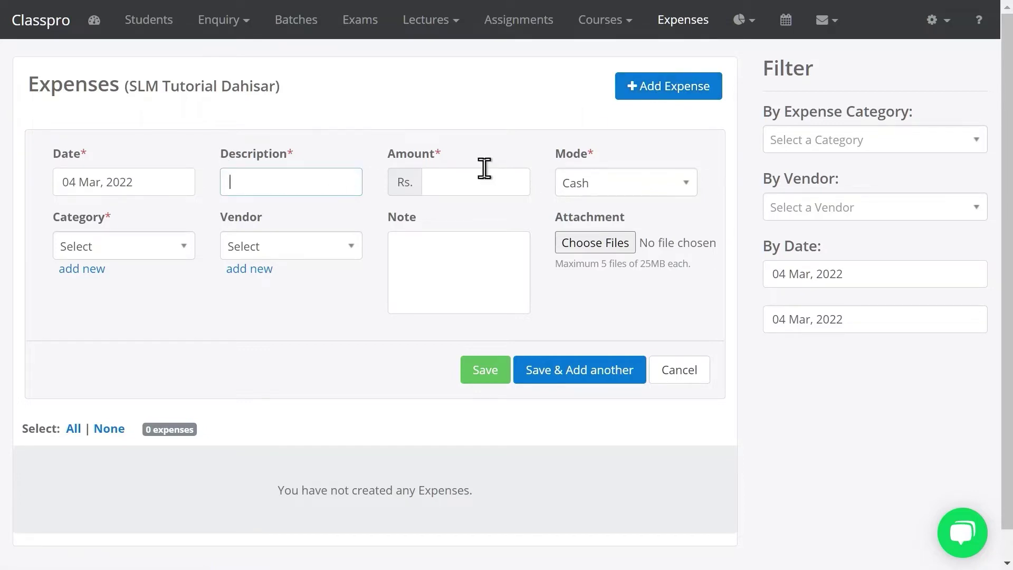
click(604, 189)
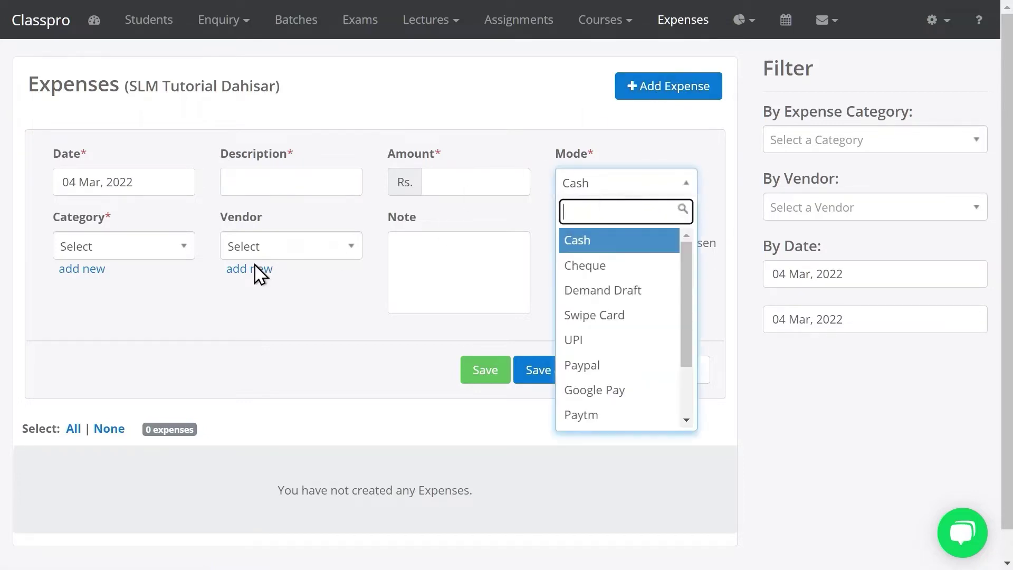
click(142, 250)
drag(262, 379, 79, 271)
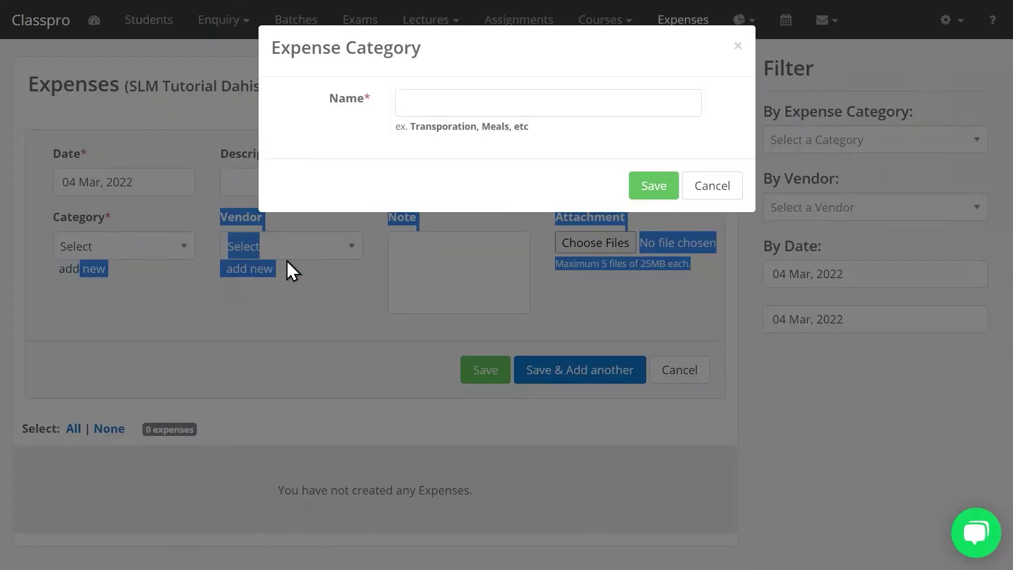
click(722, 196)
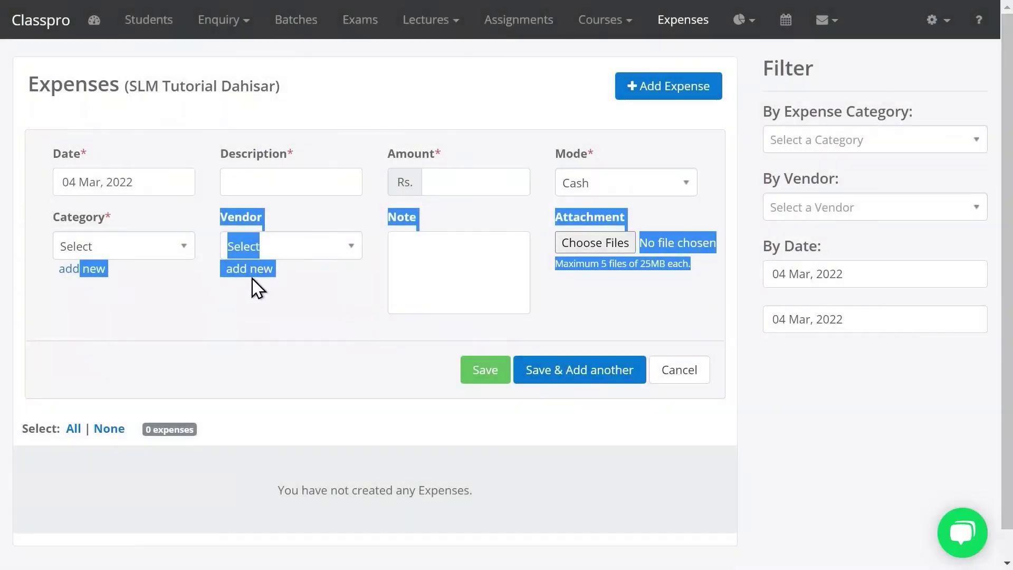
click(254, 287)
Check the Vendor choices and new-vendor form, then reload Expenses without saving
click(263, 248)
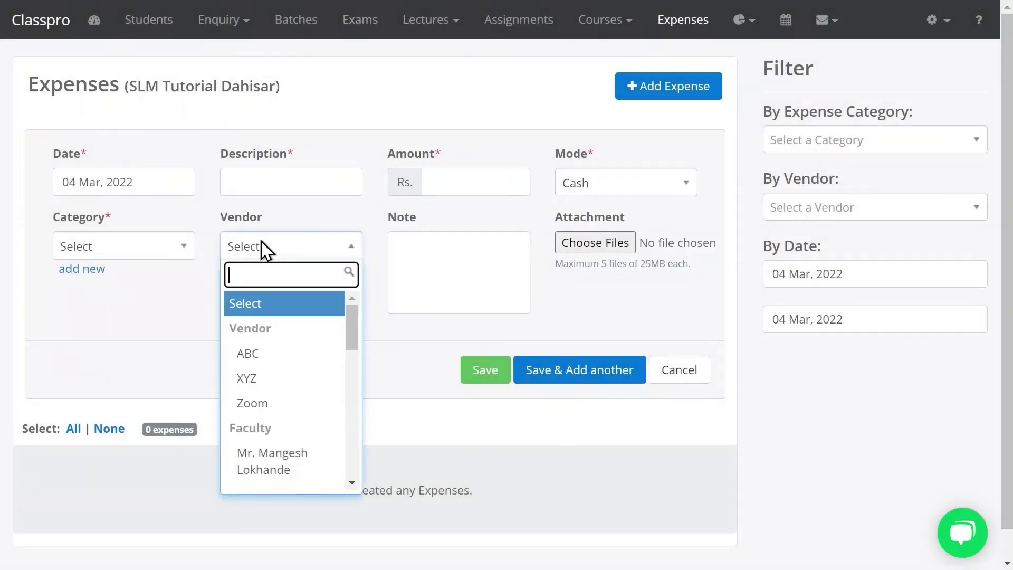
click(176, 324)
click(244, 276)
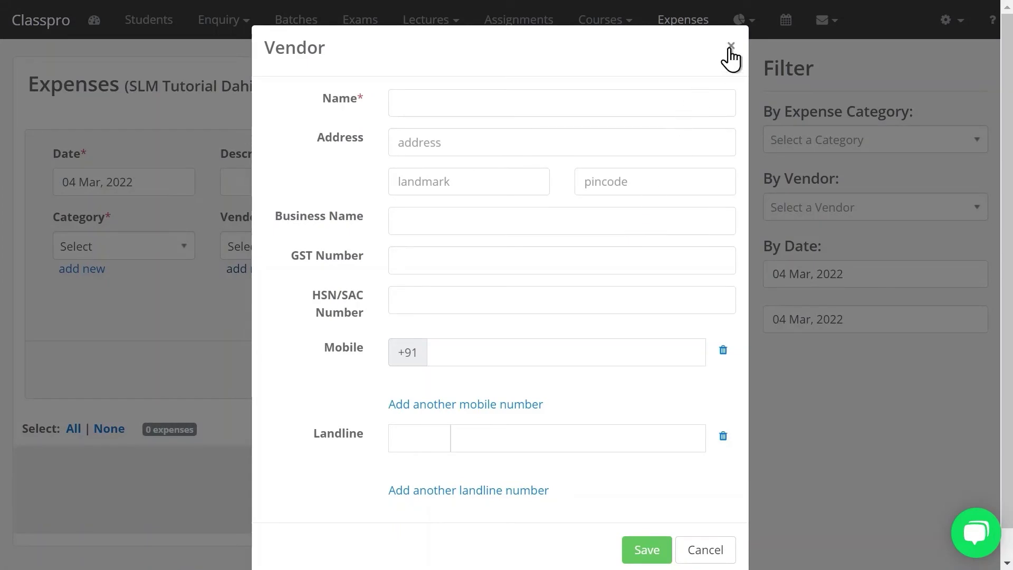
click(731, 47)
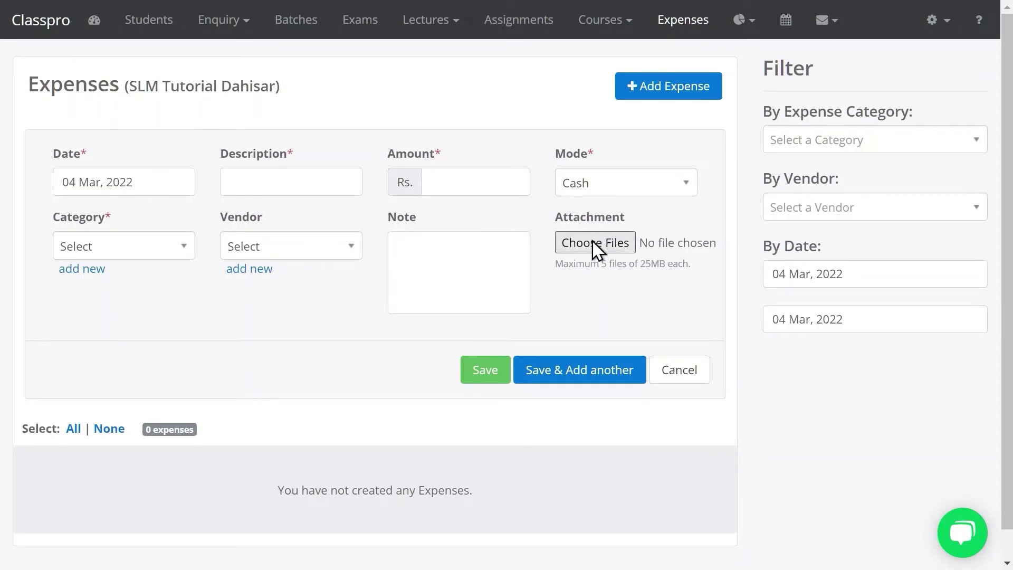
click(685, 31)
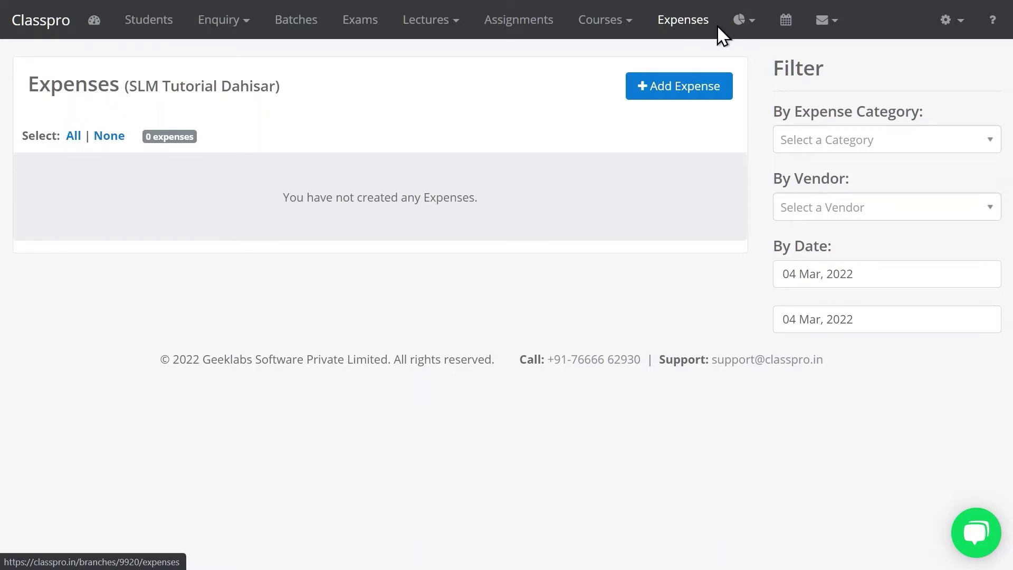
click(745, 24)
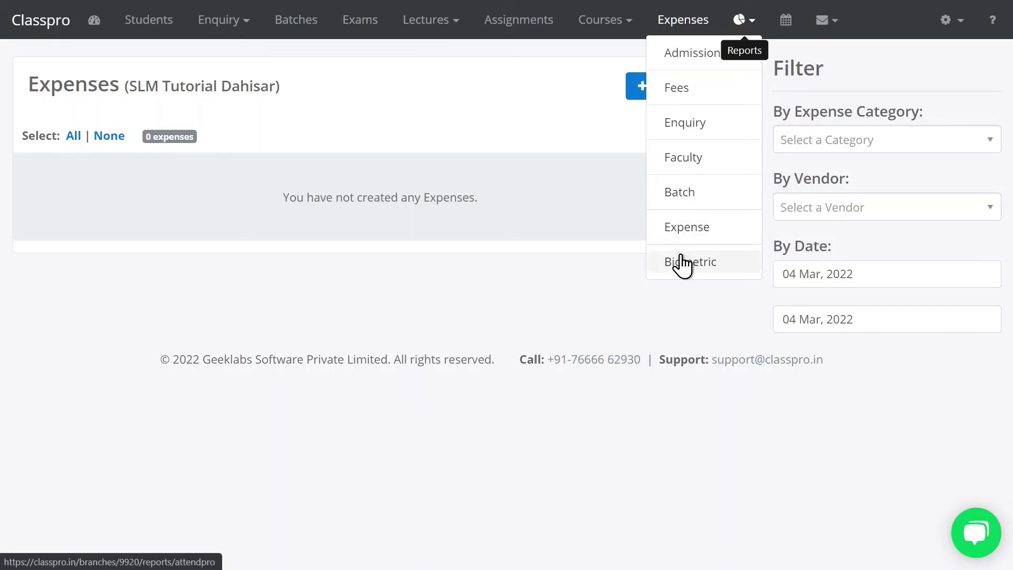
click(606, 135)
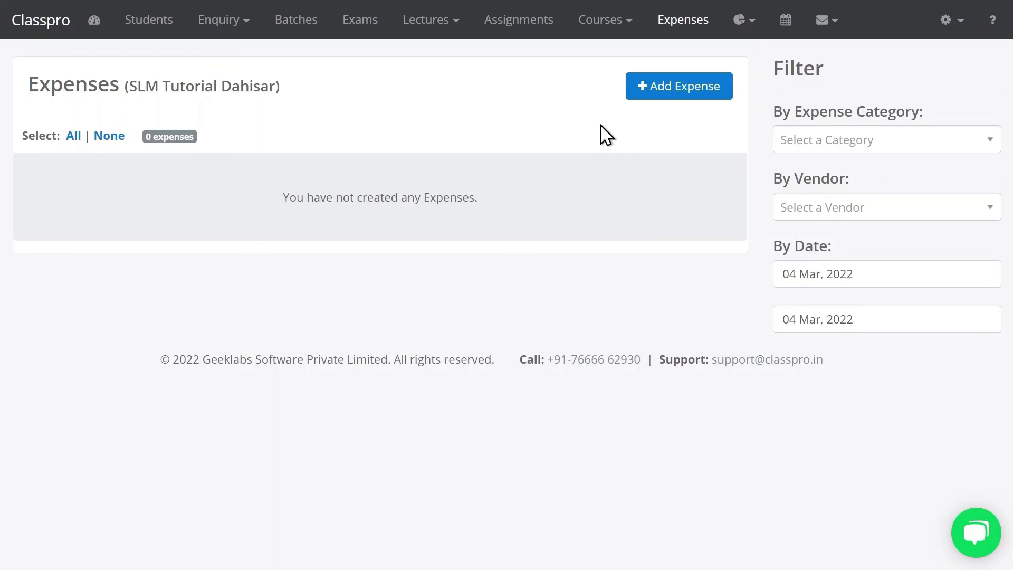